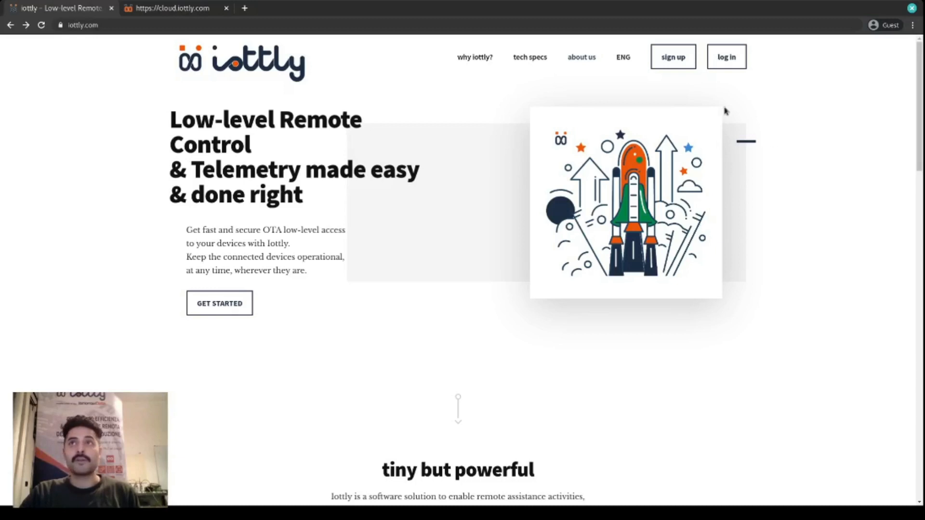
- Open the iottly registration form, check its email, full name and password fields, and return to the home page
left_click(673, 58)
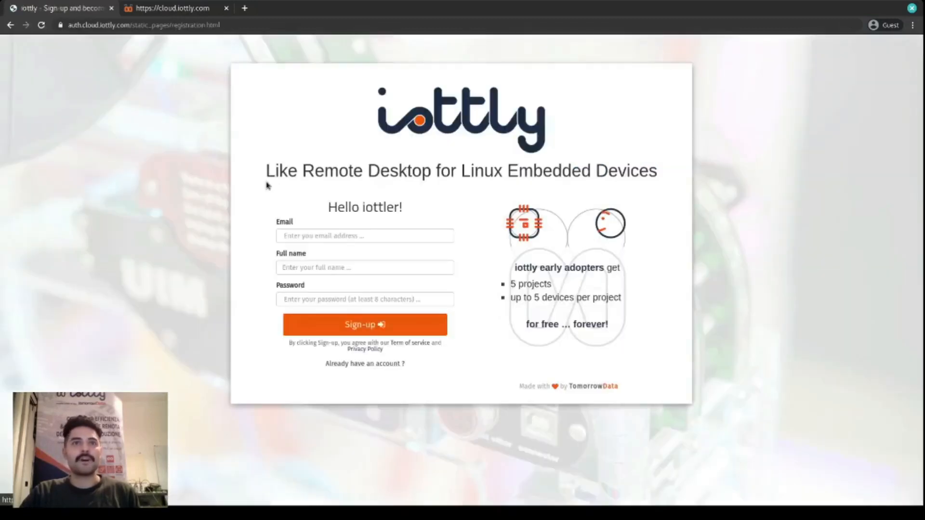
left_click(300, 241)
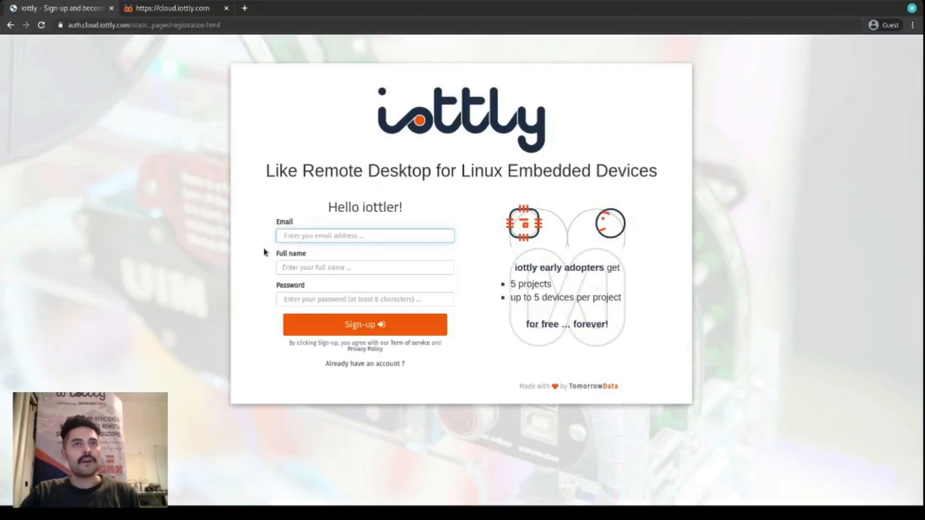
left_click(292, 266)
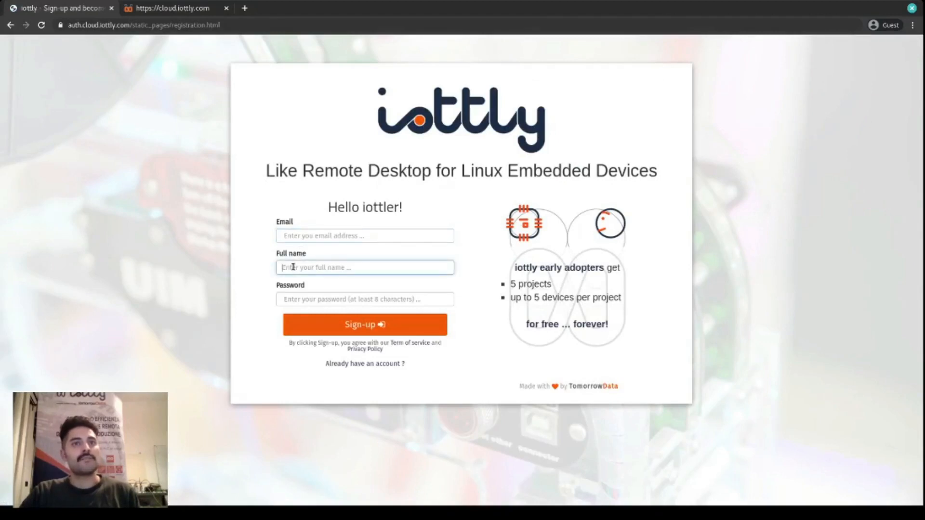
left_click(304, 298)
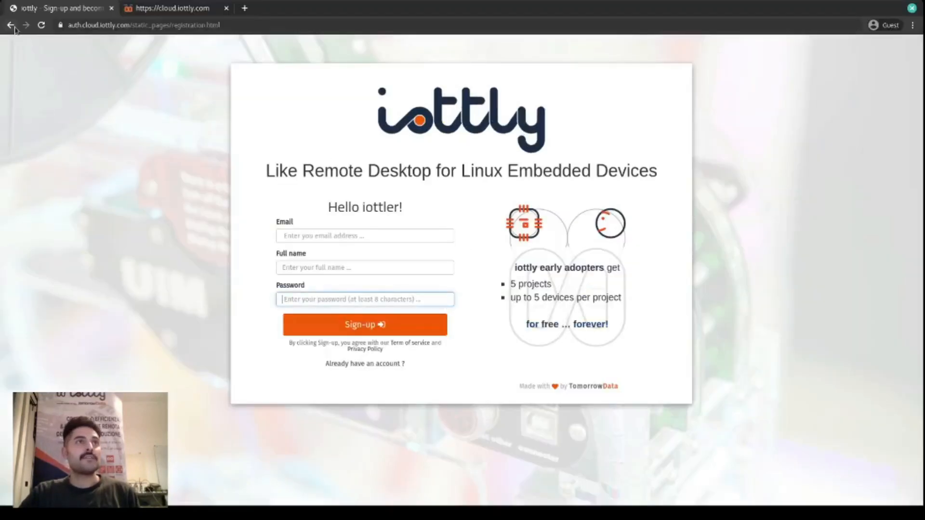
left_click(15, 28)
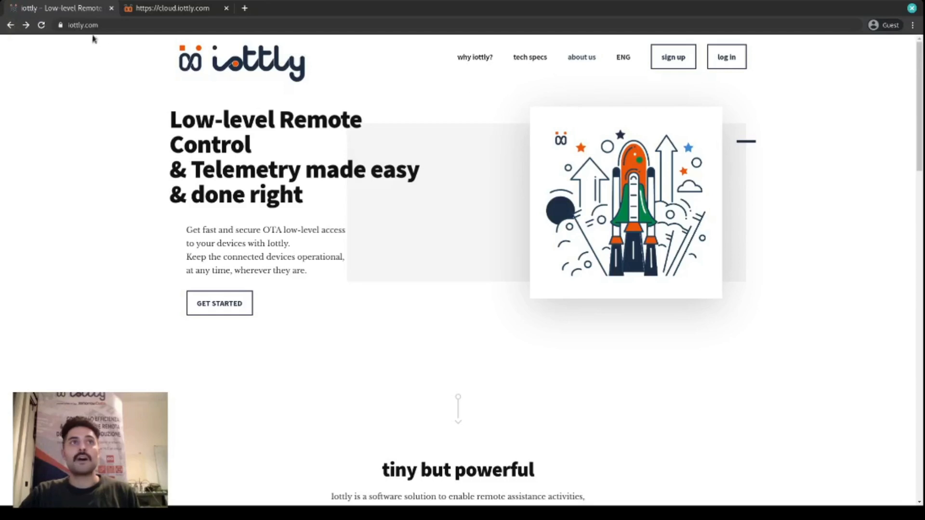
- View the login form's email and password fields, and check the list of existing projects in the iottly cloud
left_click(727, 63)
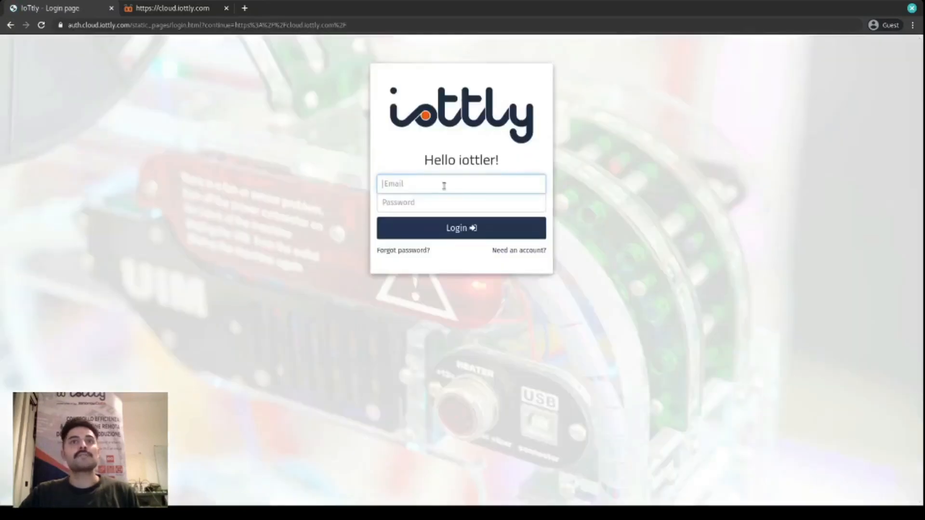
left_click(447, 203)
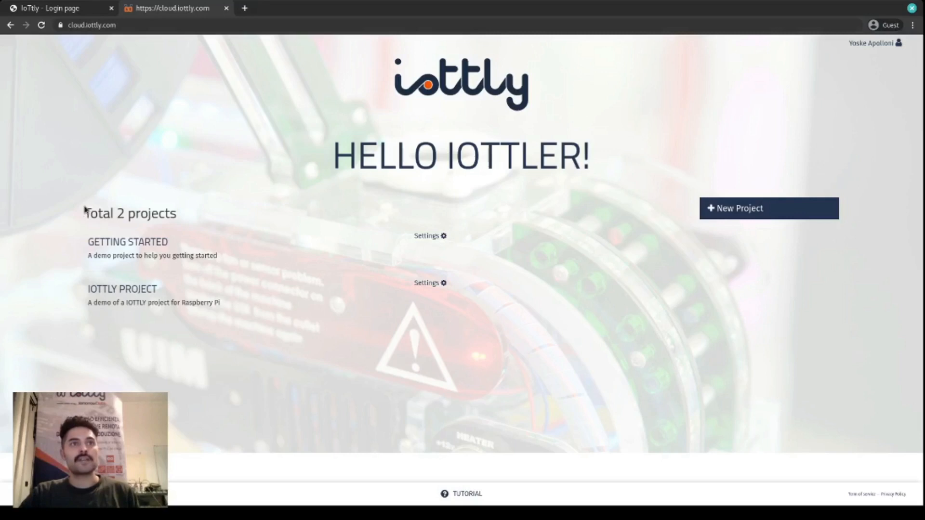
left_click_drag(104, 214, 177, 216)
left_click(506, 269)
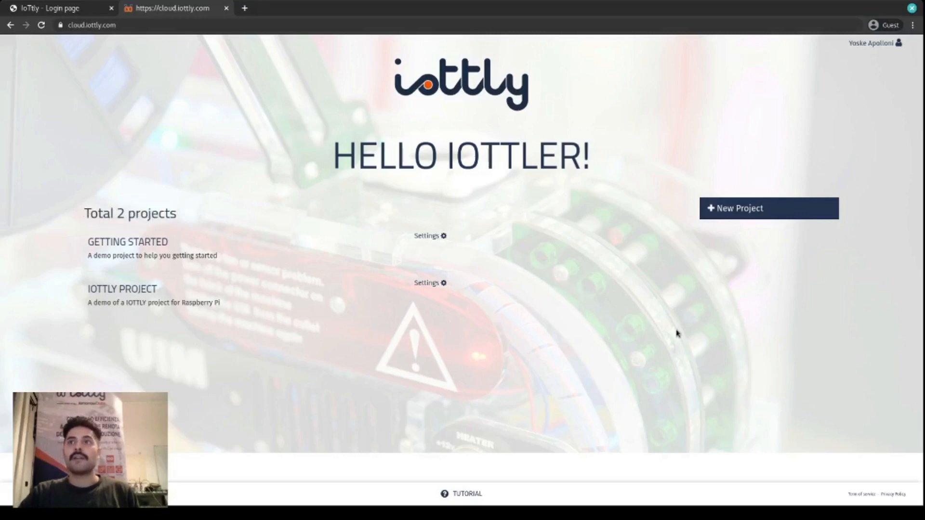
- Examine the new project form's name and description fields and its device type options, and close it without creating a project
left_click(757, 210)
left_click(371, 111)
left_click(366, 163)
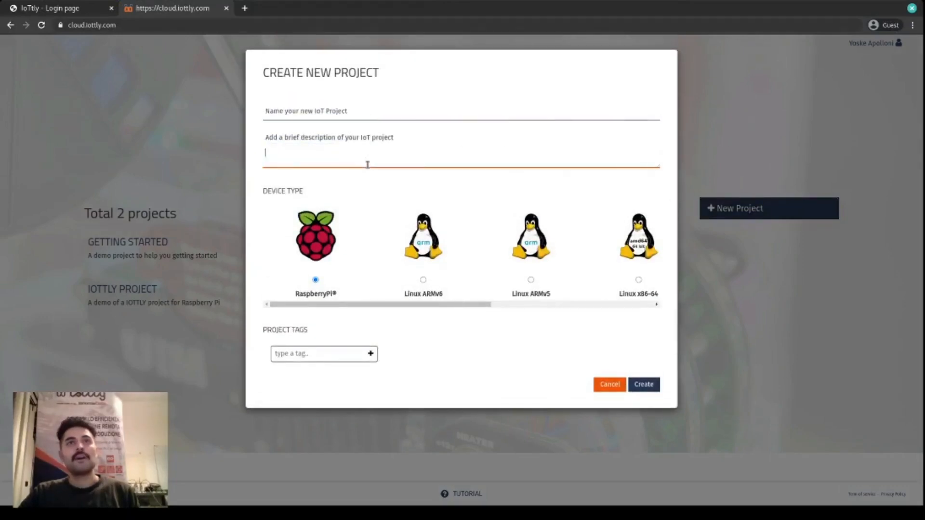
left_click_drag(359, 310, 560, 318)
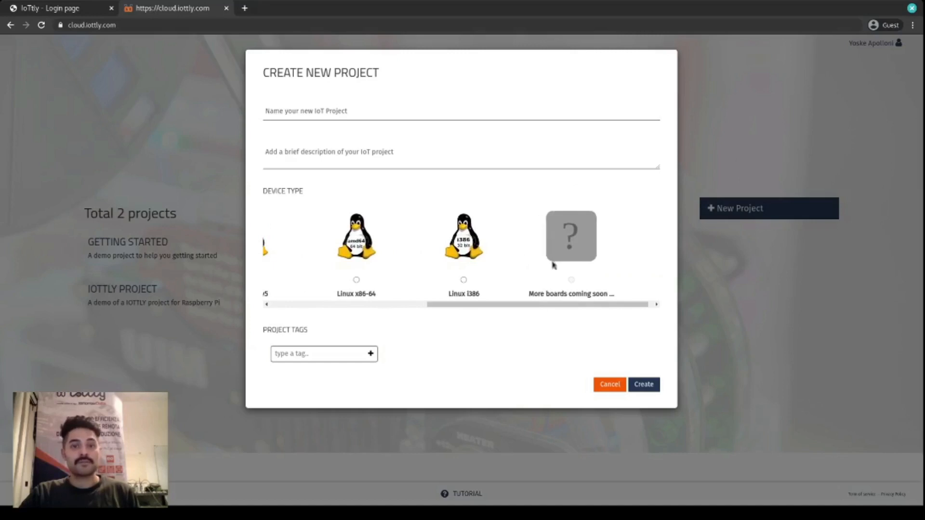
left_click(610, 384)
- Open the project configuration panel of IOTTLY PROJECT and start setting up a device named First device
left_click(117, 289)
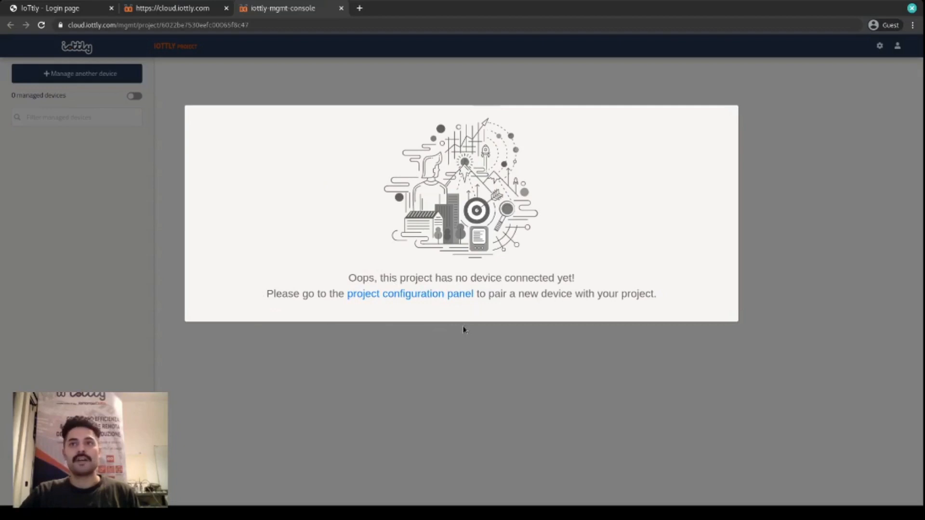
left_click(419, 294)
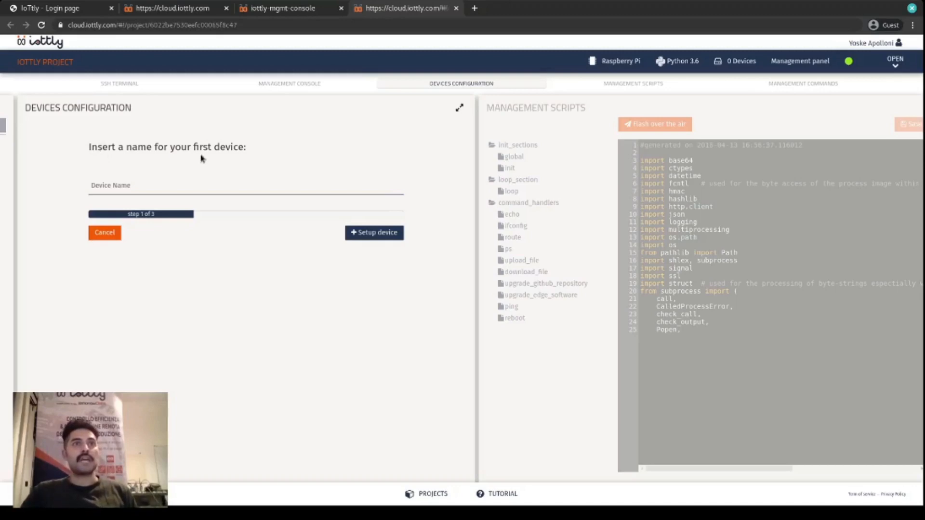
left_click(178, 190)
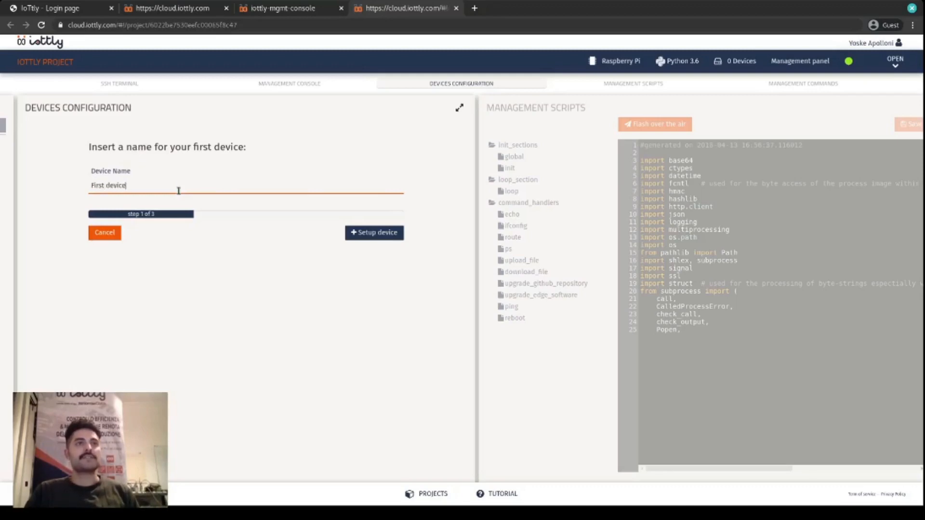
left_click(380, 234)
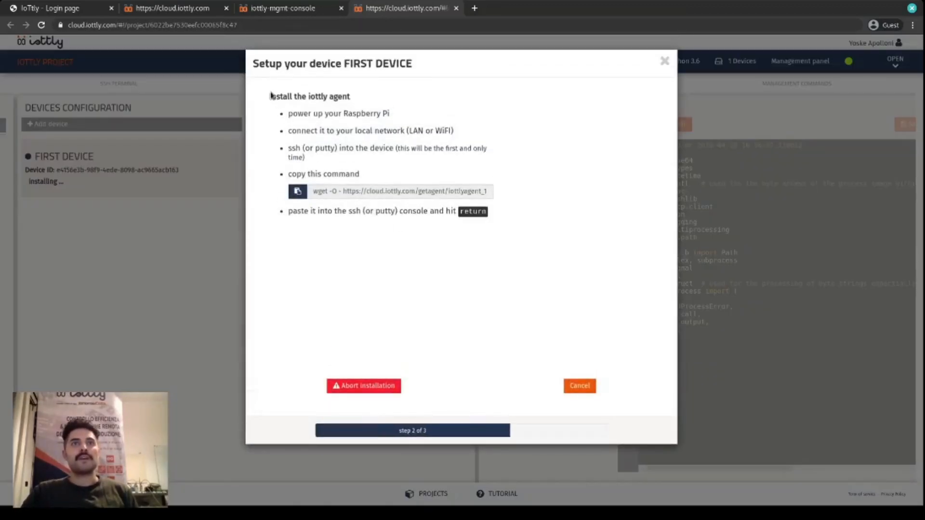
- Follow the agent installation instructions by copying the wget command and running it in the Raspberry Pi terminal
left_click_drag(270, 99, 350, 104)
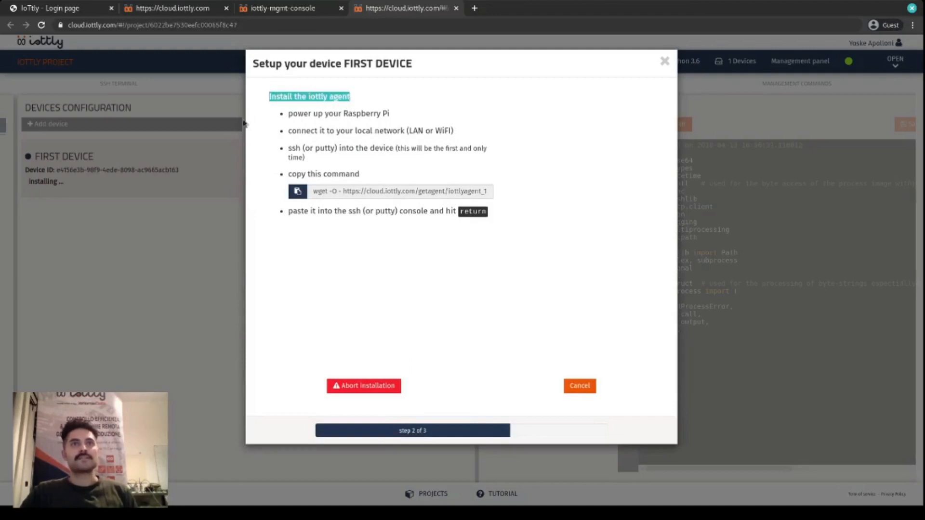
left_click_drag(290, 117, 342, 117)
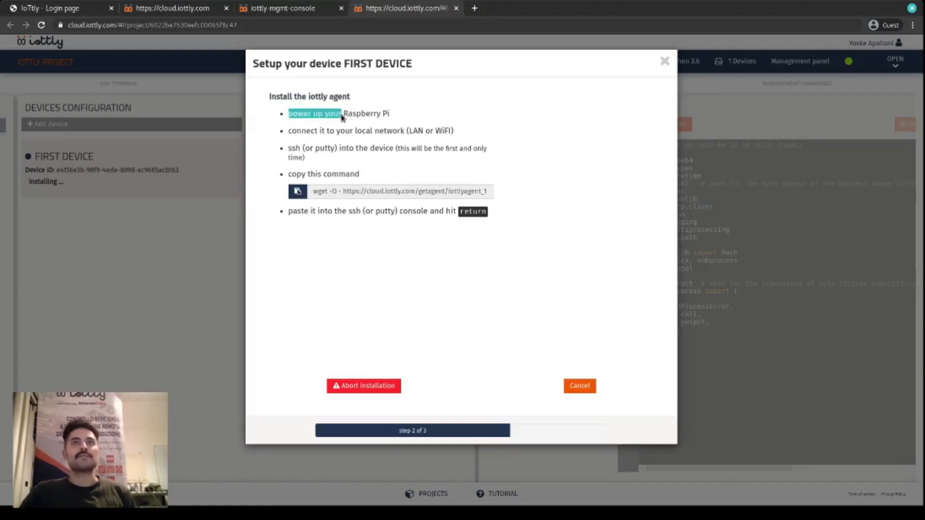
double_click(346, 116)
double_click(386, 116)
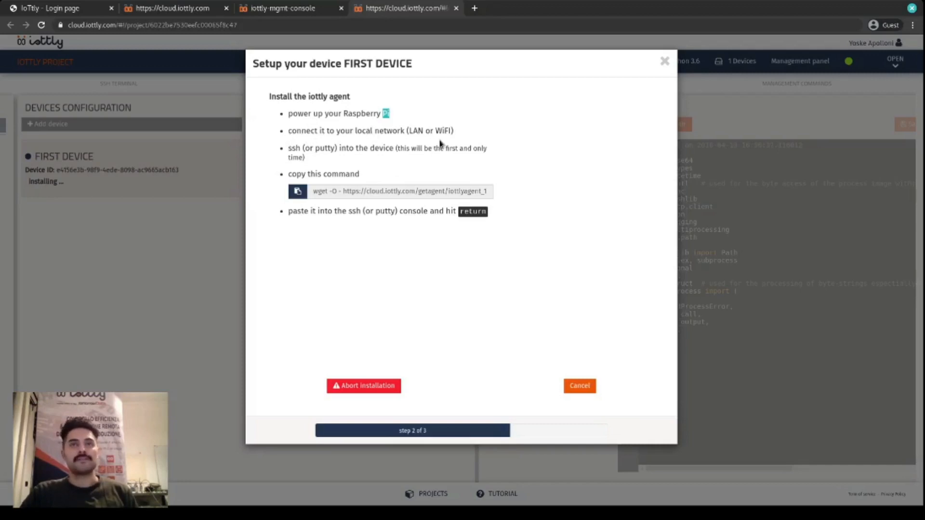
left_click_drag(924, 154, 700, 86)
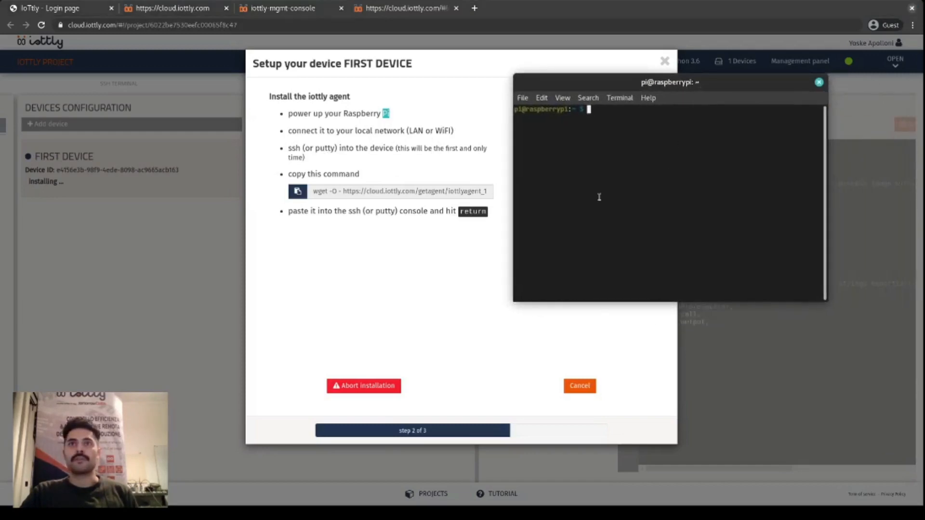
left_click(295, 192)
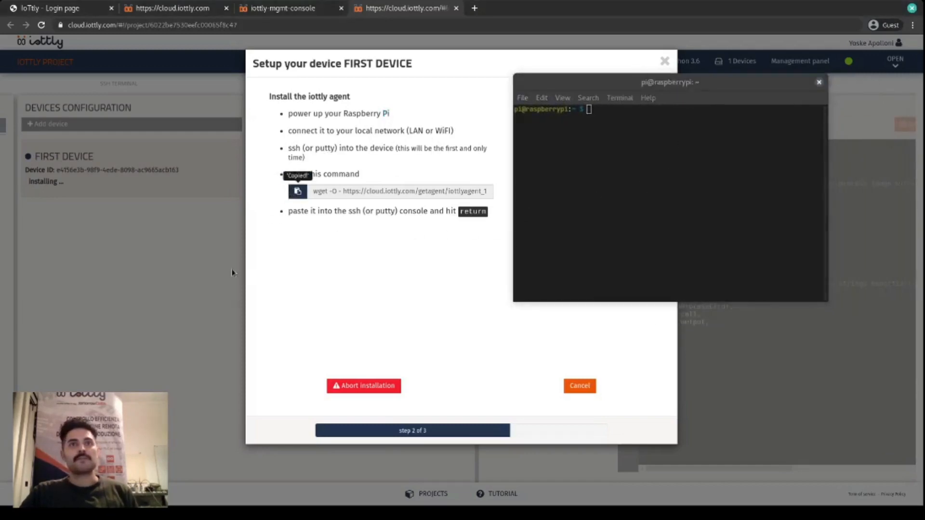
left_click(650, 190)
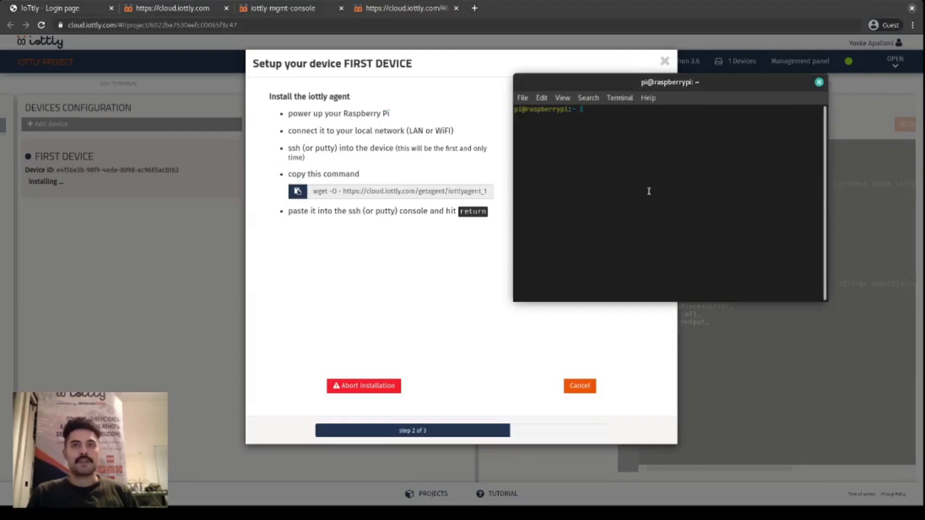
key("ctrl+shift+v")
key("Return")
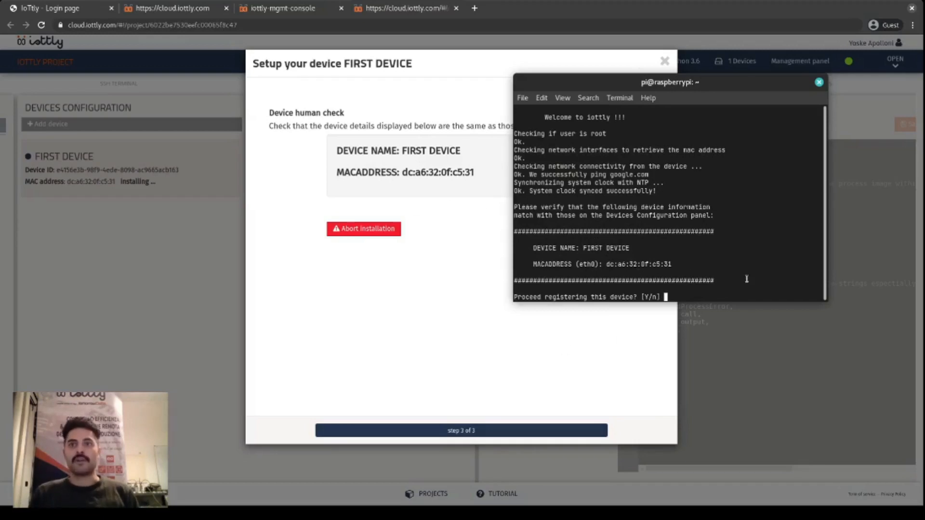
- Accept the registration of First device in the terminal and finish the device setup in the project panel
key("Return")
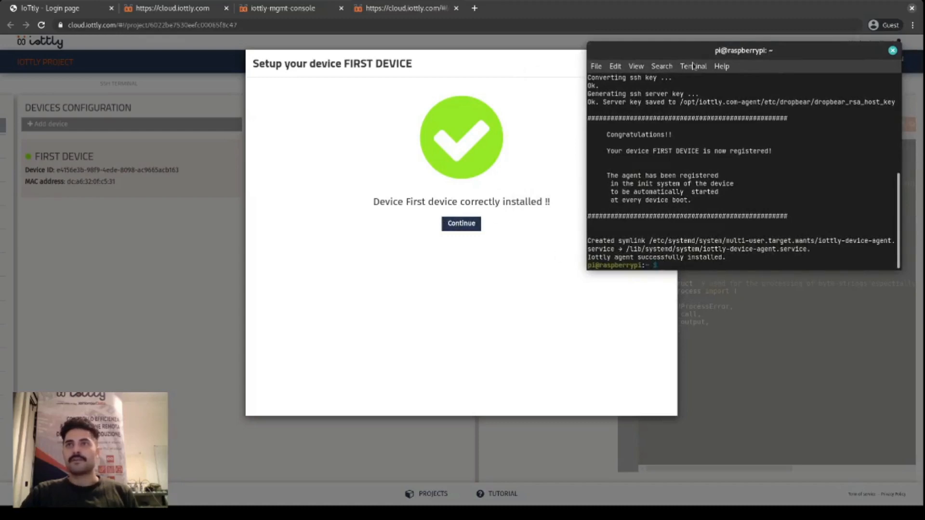
left_click(477, 222)
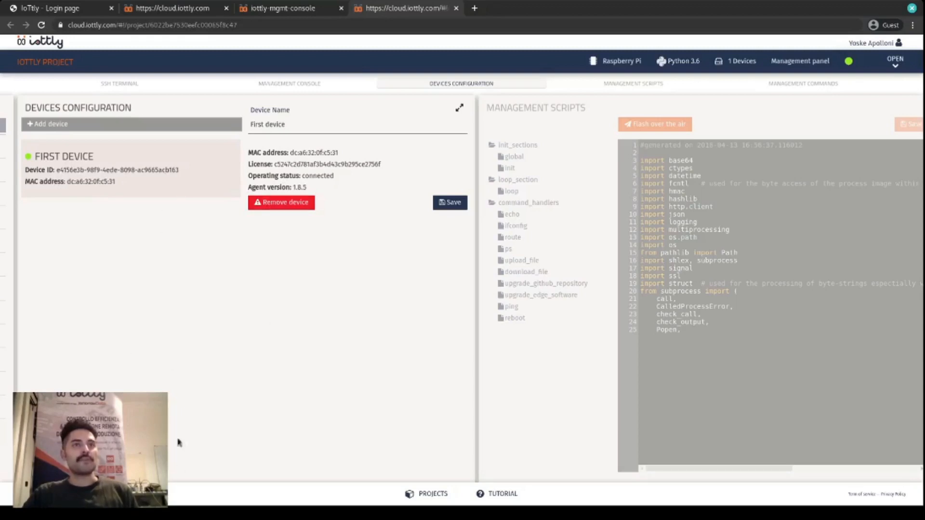
- Start setting up another device named Second device, and abort its installation by deleting the device
left_click(163, 126)
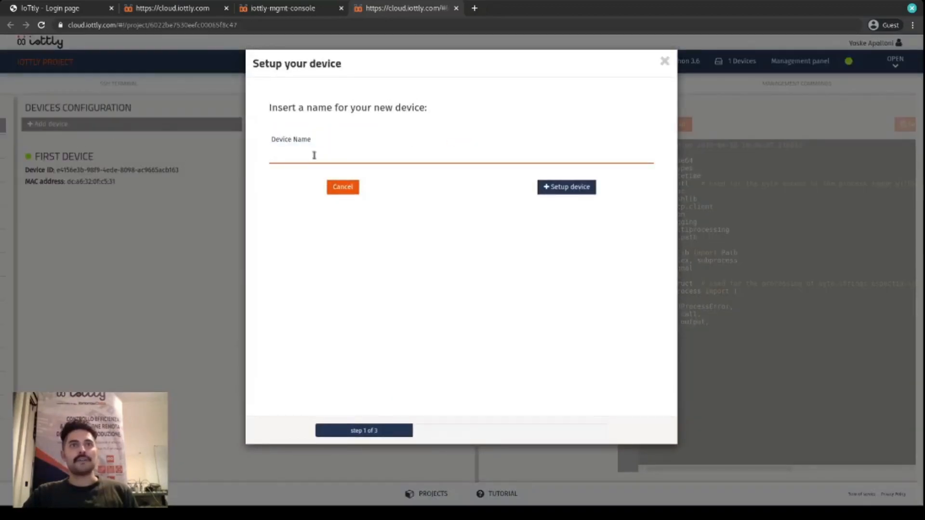
type("Second device")
left_click(563, 187)
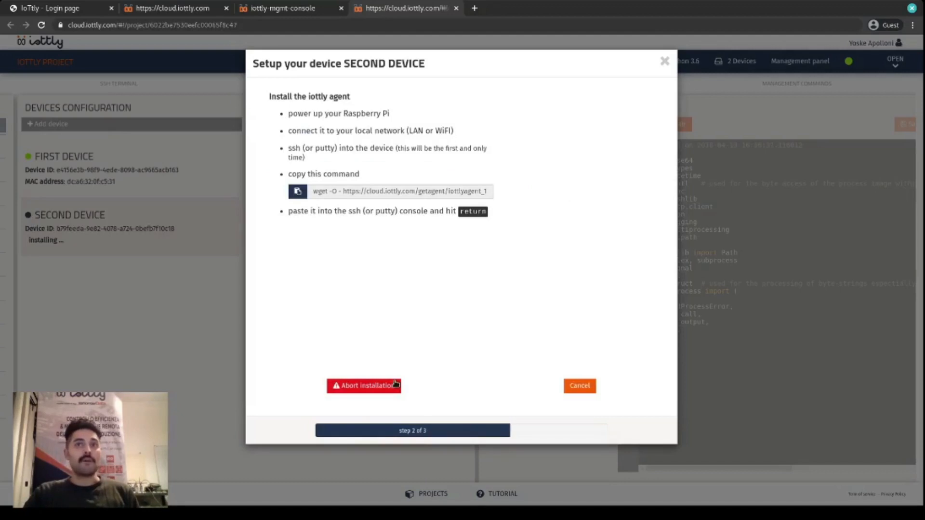
left_click(395, 385)
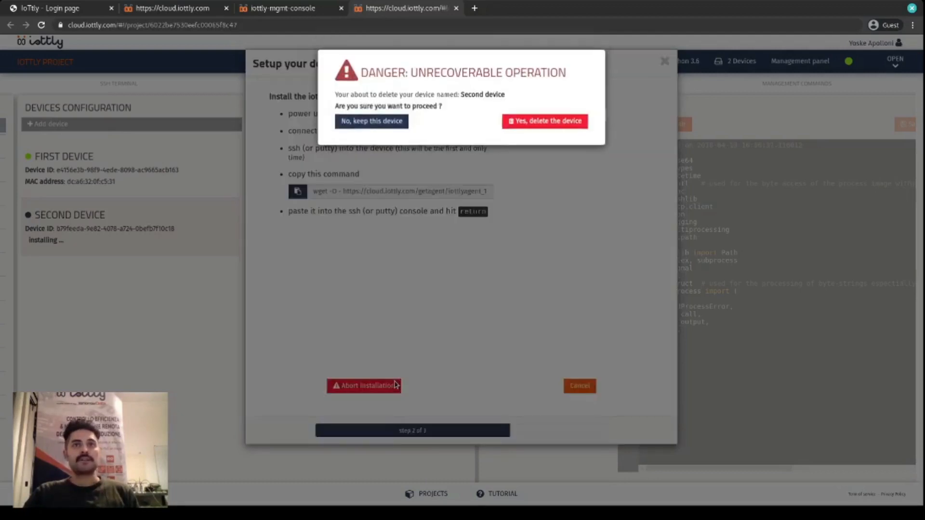
left_click(527, 122)
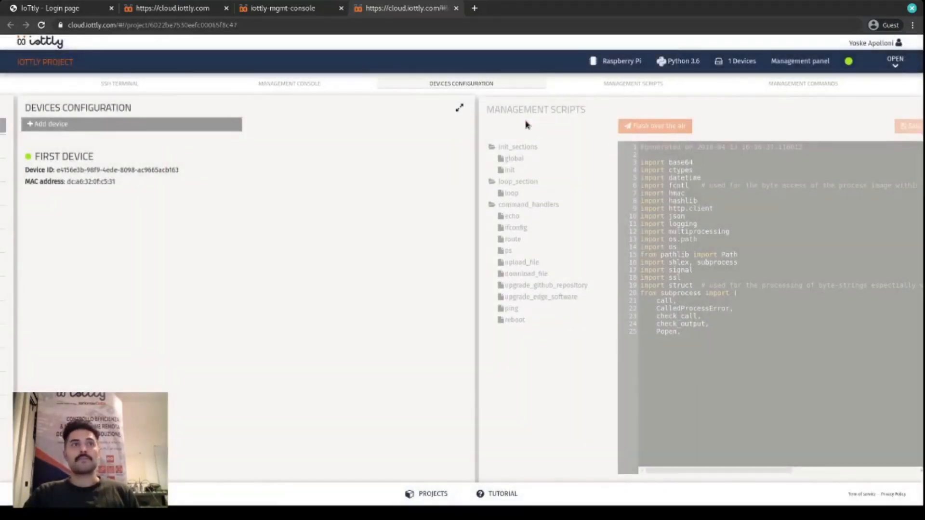
- Open the details of First device and check its agent version
left_click(199, 173)
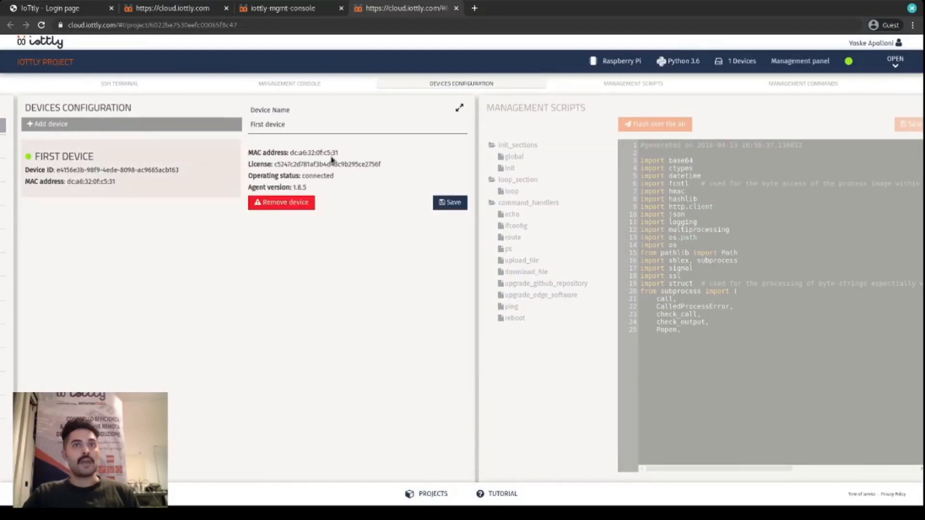
double_click(299, 188)
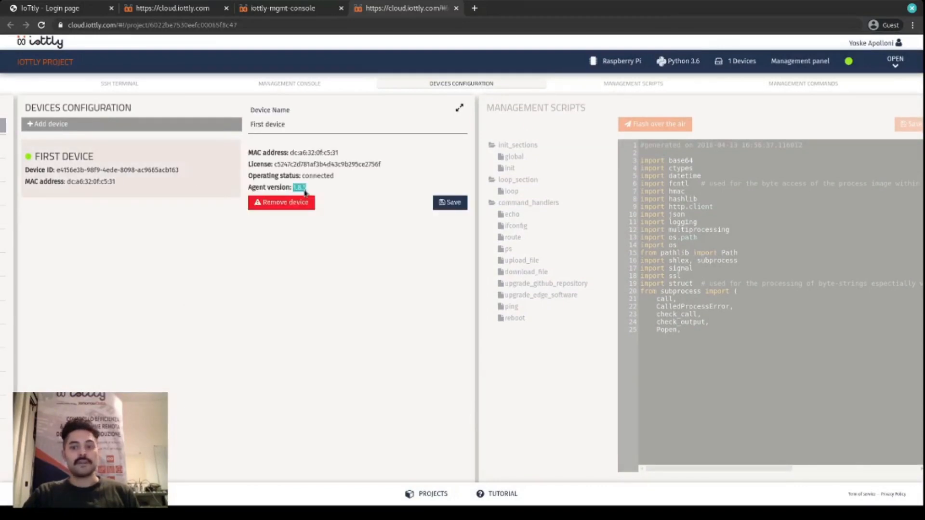
double_click(256, 187)
double_click(278, 187)
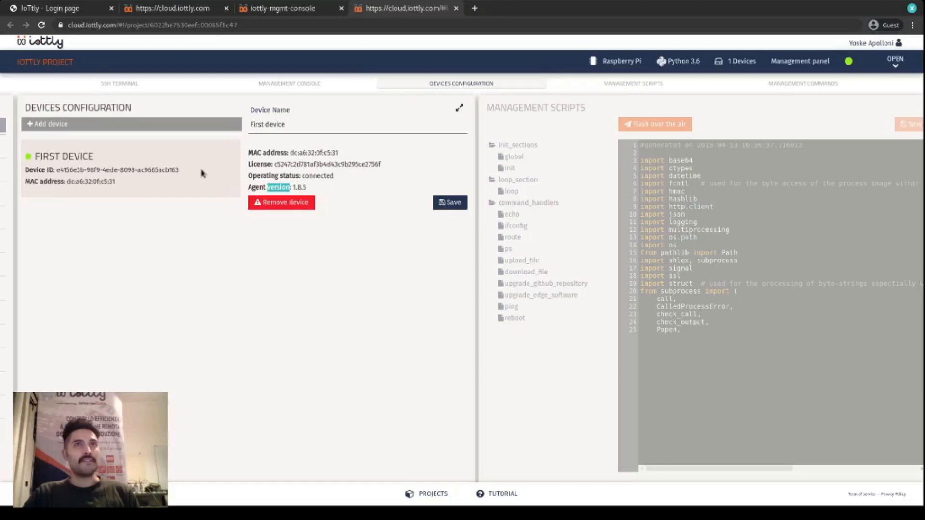
- Reload the management console and add First device to the managed devices
left_click(317, 10)
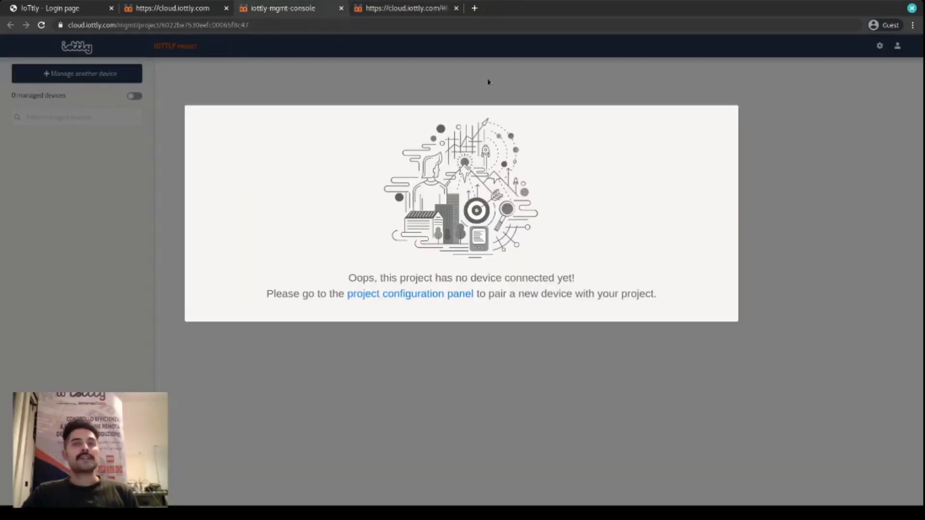
key("F5")
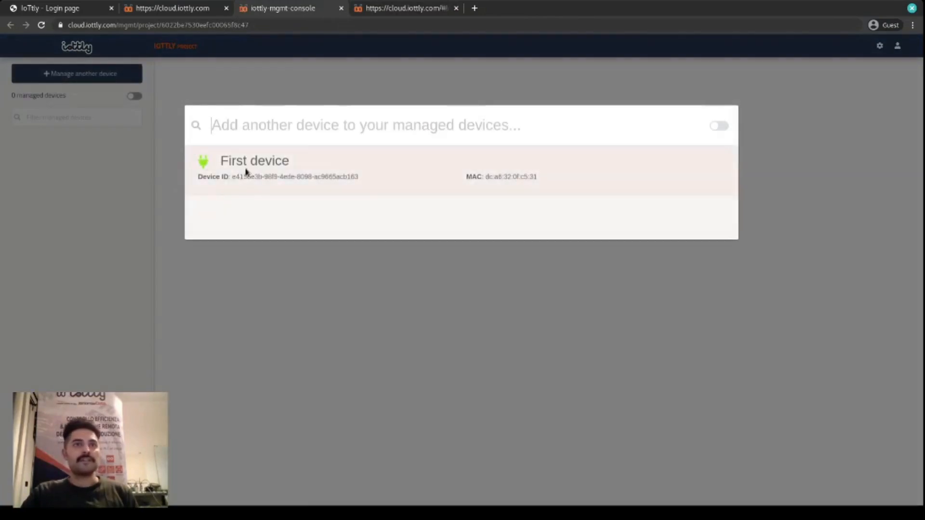
left_click(467, 178)
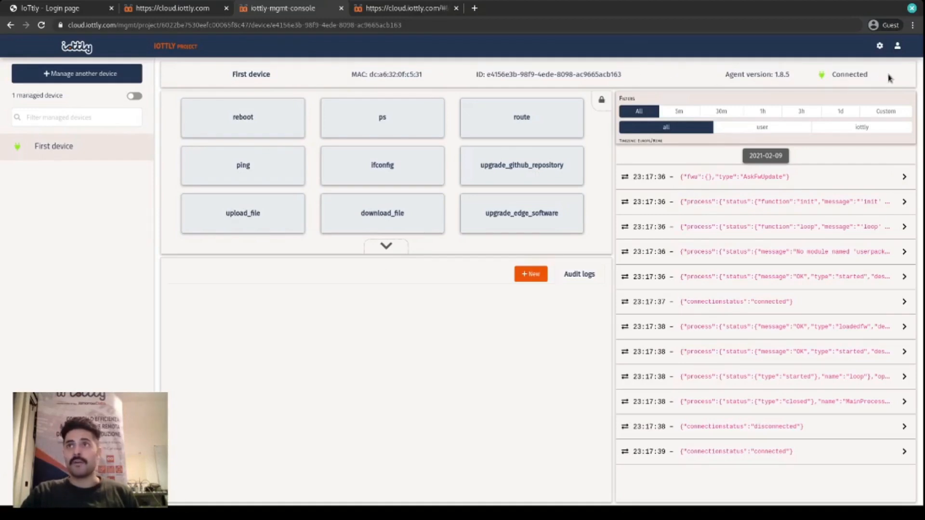
- Look at the device configuration page of the project again and return to the management console
left_click(402, 11)
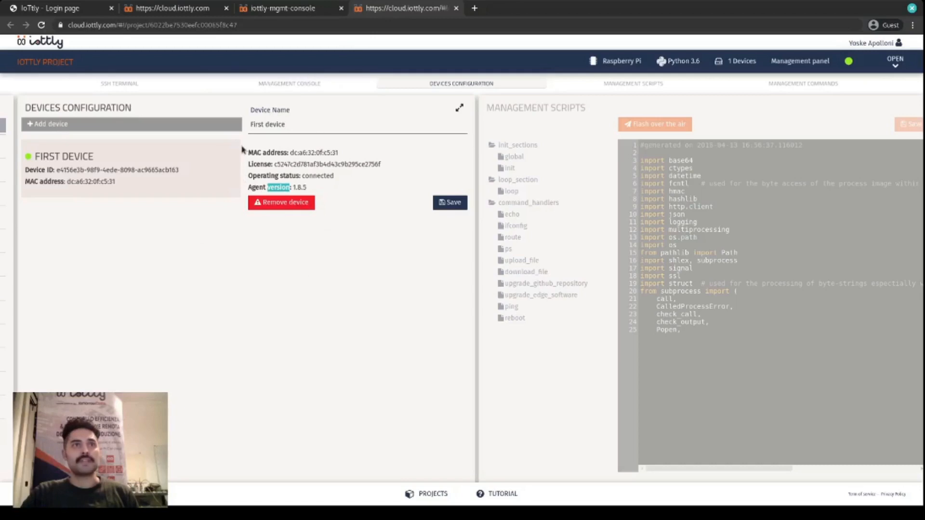
left_click(290, 14)
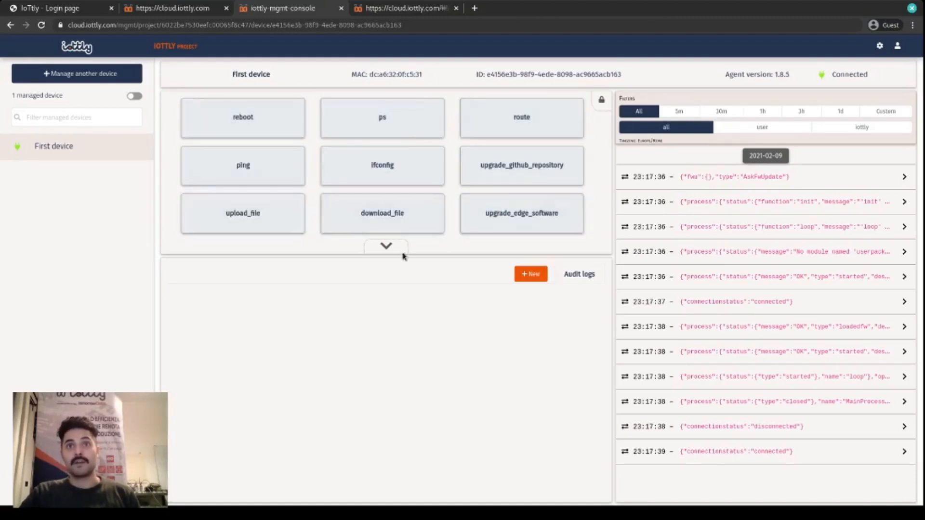
- Expand the list of available commands for First device and look through their descriptions and parameters
left_click(390, 247)
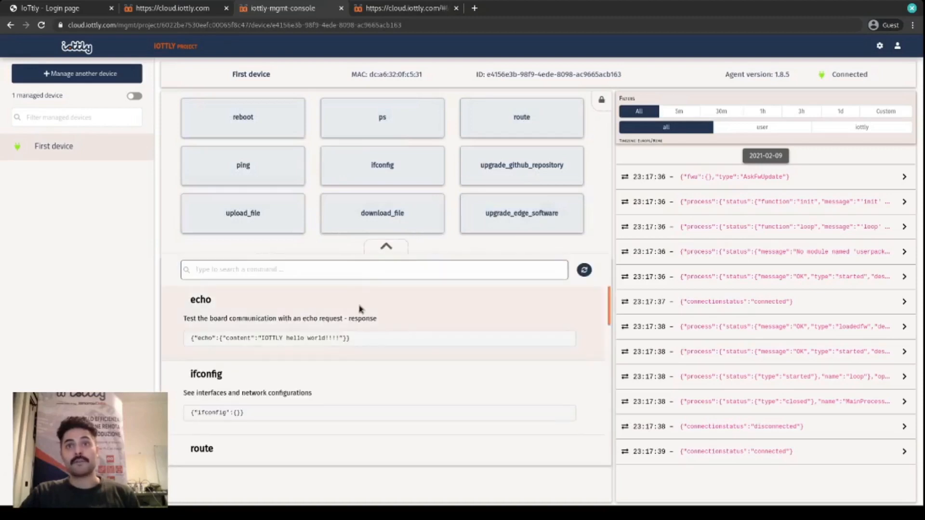
scroll(364, 308, "down", 5)
scroll(364, 316, "down", 5)
scroll(378, 357, "up", 10)
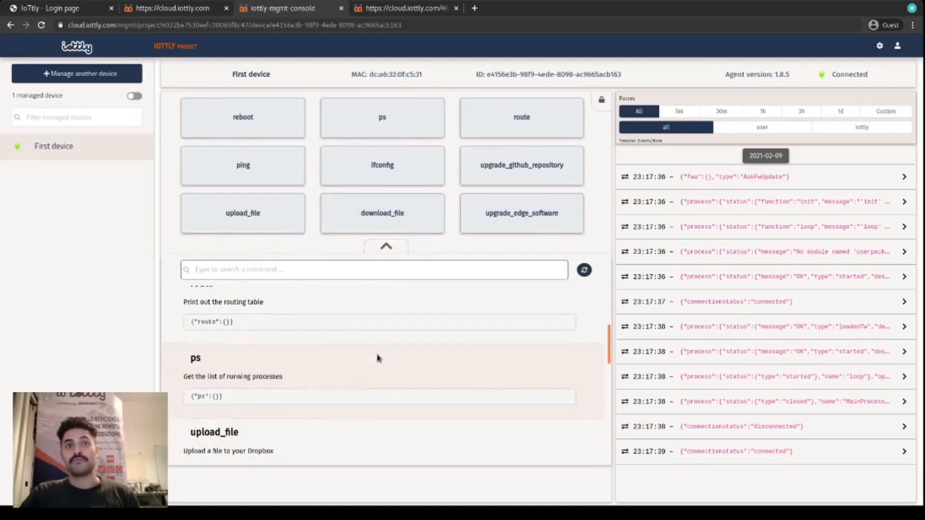
scroll(378, 357, "down", 8)
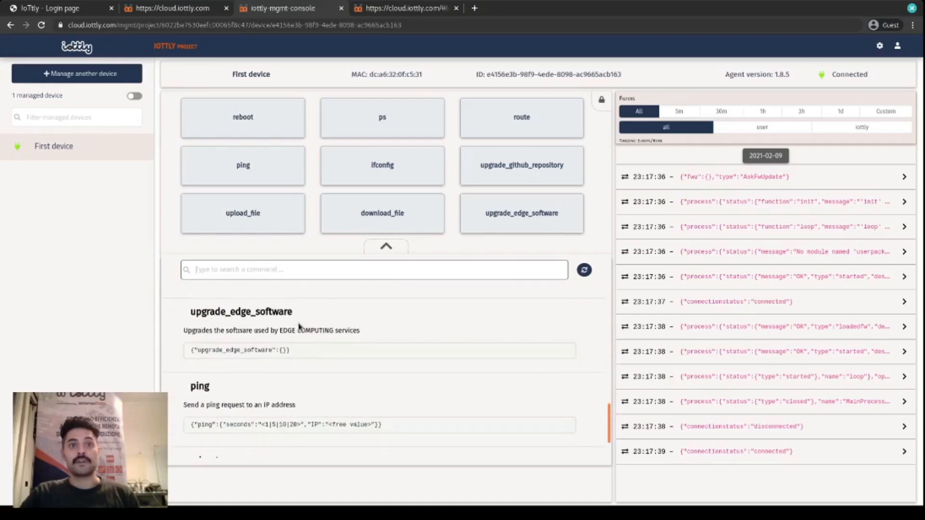
scroll(299, 327, "up", 8)
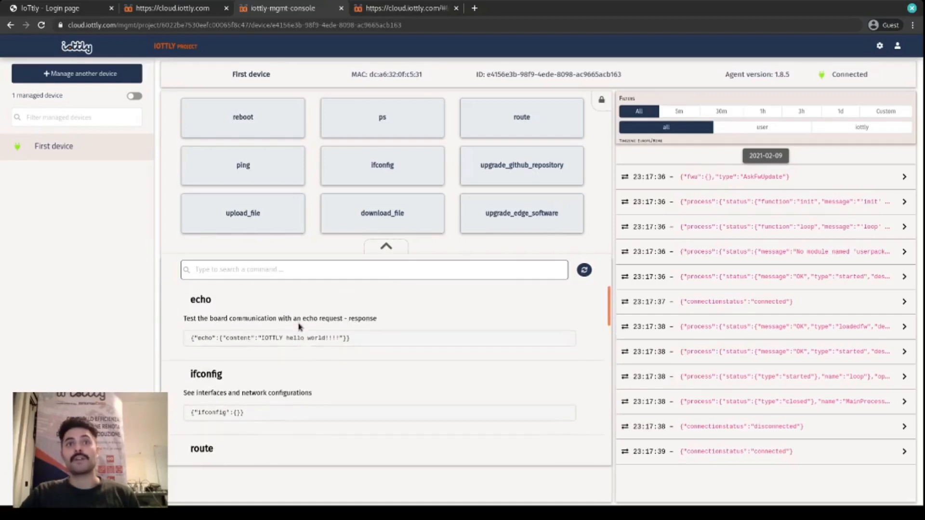
scroll(335, 376, "down", 3)
scroll(336, 375, "down", 3)
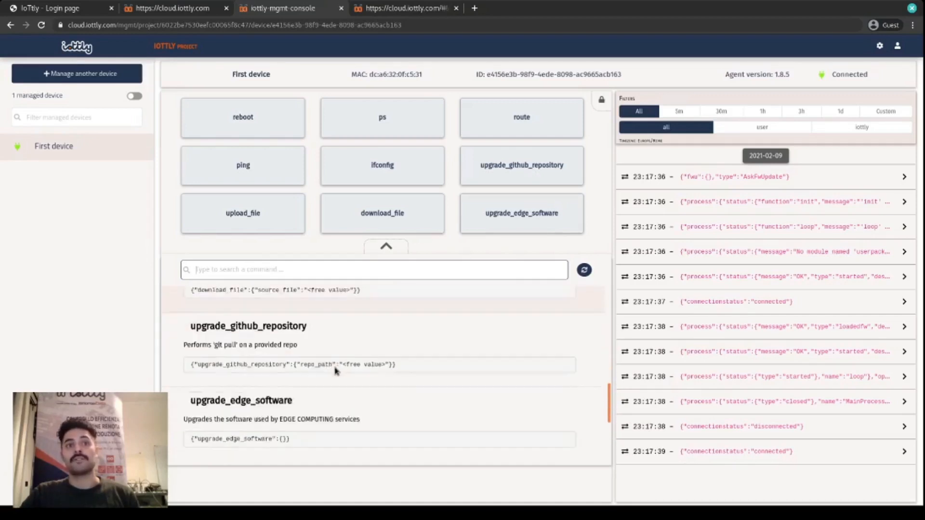
scroll(342, 381, "up", 5)
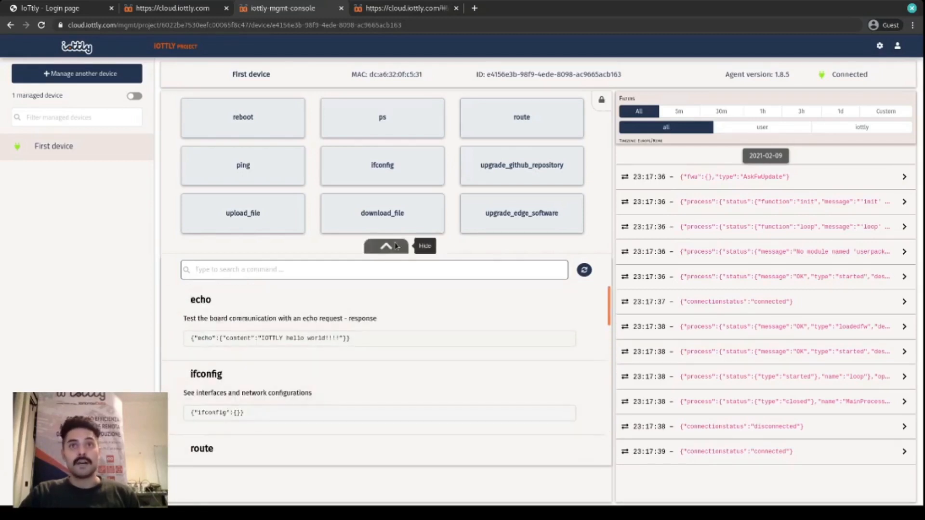
- Unlock the command grid and try rearranging route, ifconfig and upgrade_github_repository, putting them back in their original order
left_click(601, 105)
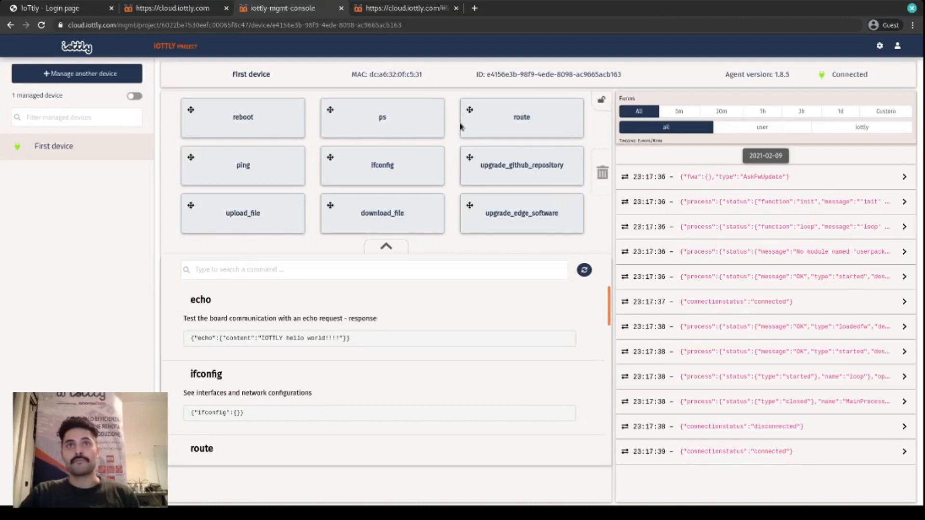
left_click_drag(469, 111, 332, 158)
left_click_drag(472, 119, 478, 175)
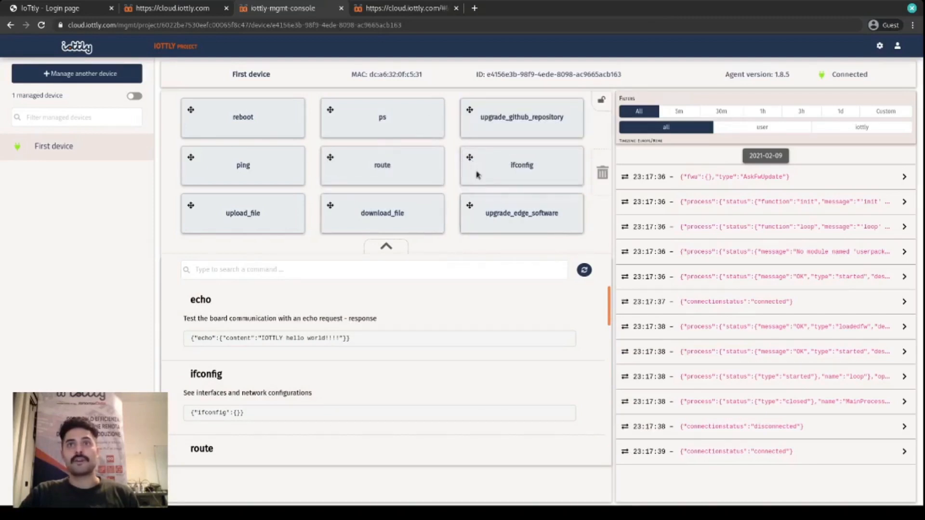
mouse_move(471, 208)
left_mouse_down()
mouse_move(333, 116)
mouse_move(433, 212)
mouse_move(472, 208)
left_mouse_up()
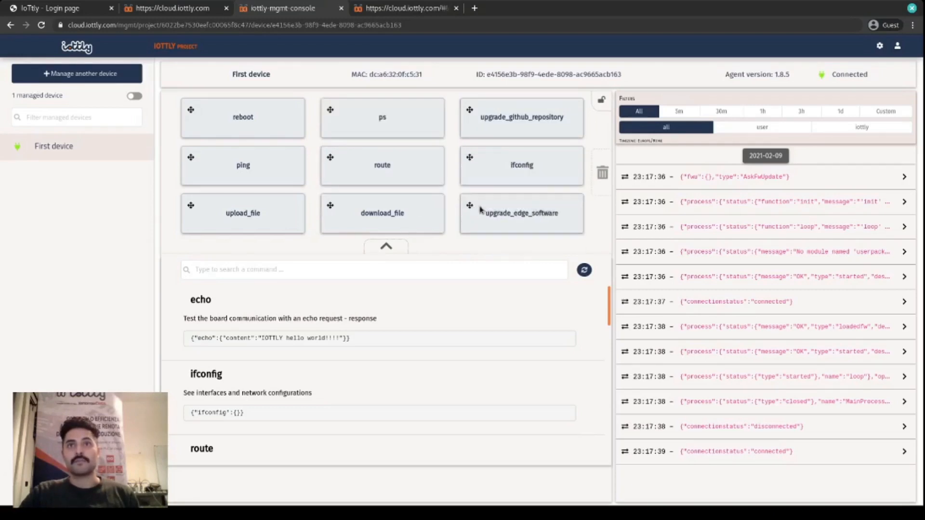
left_click_drag(467, 113, 461, 180)
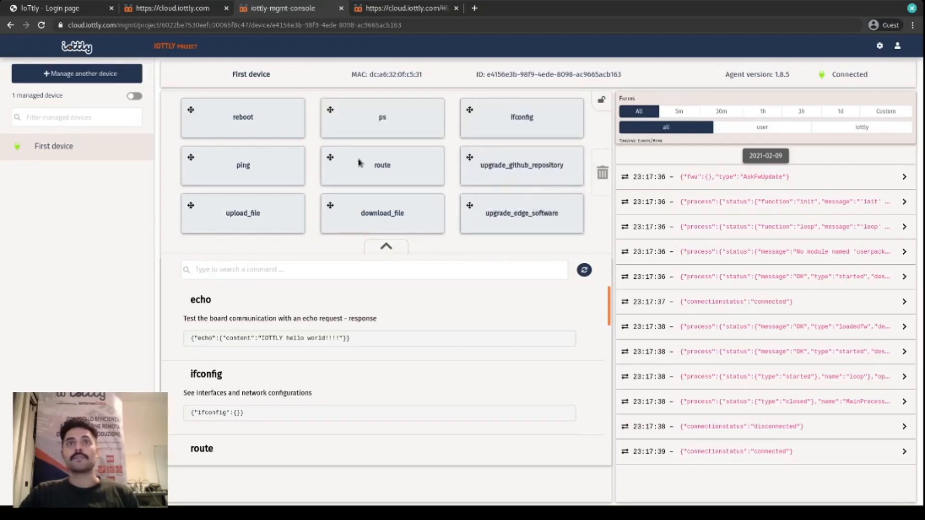
left_click_drag(329, 161, 469, 115)
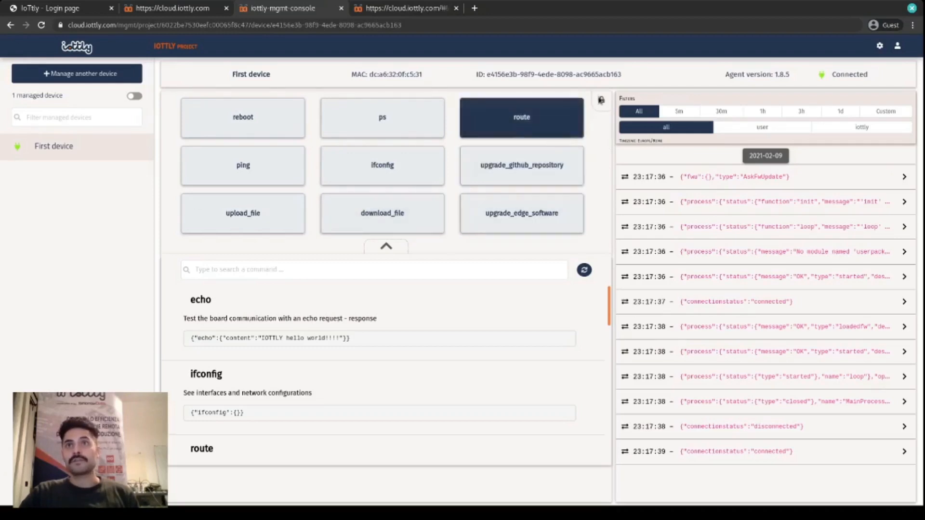
- Replace the route command with echo in the command grid, lock the grid and collapse the command list
left_click_drag(470, 110, 605, 172)
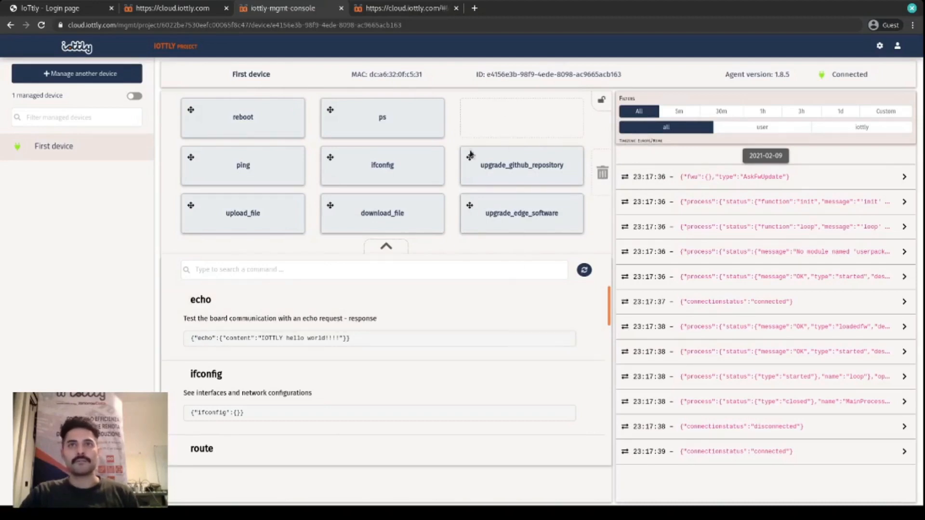
left_click_drag(295, 299, 487, 124)
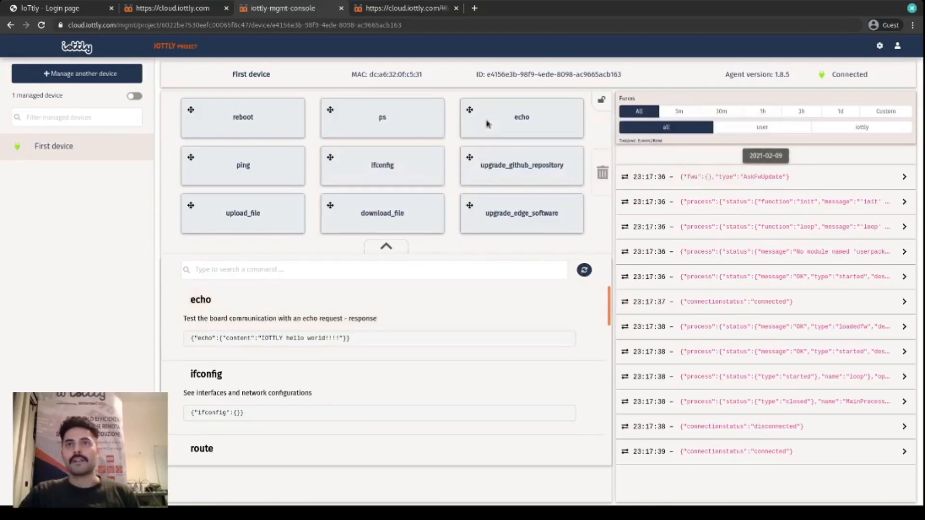
left_click(602, 100)
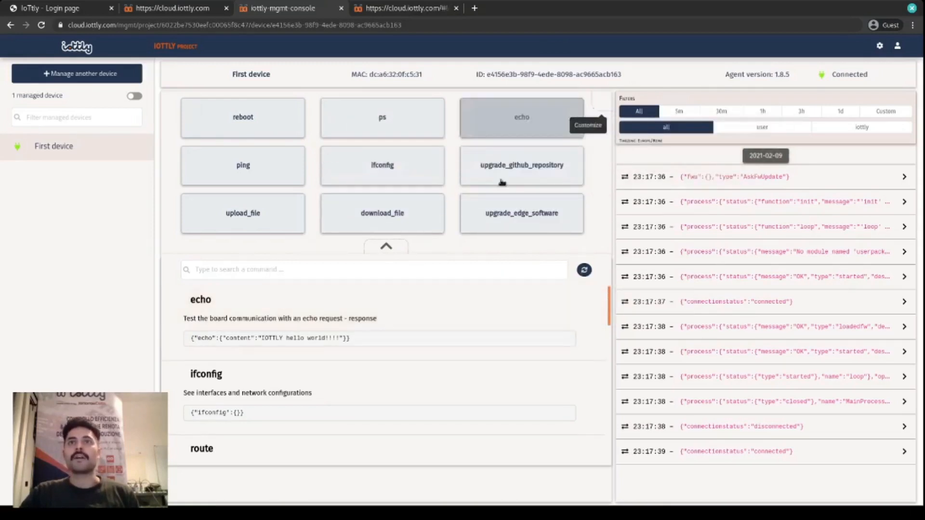
left_click(391, 248)
- Open the echo command and inspect the details of the loadedfw message in the device log
left_click(557, 130)
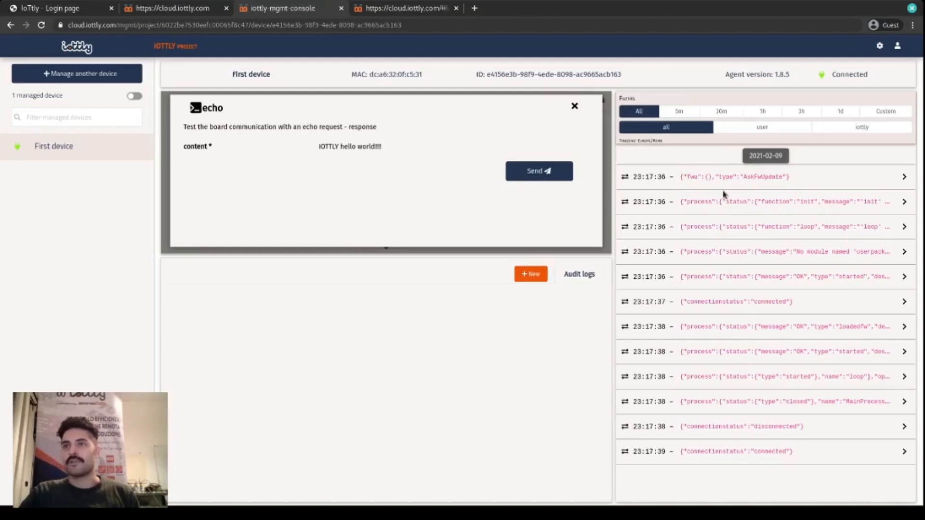
left_click(756, 327)
scroll(755, 326, "down", 1)
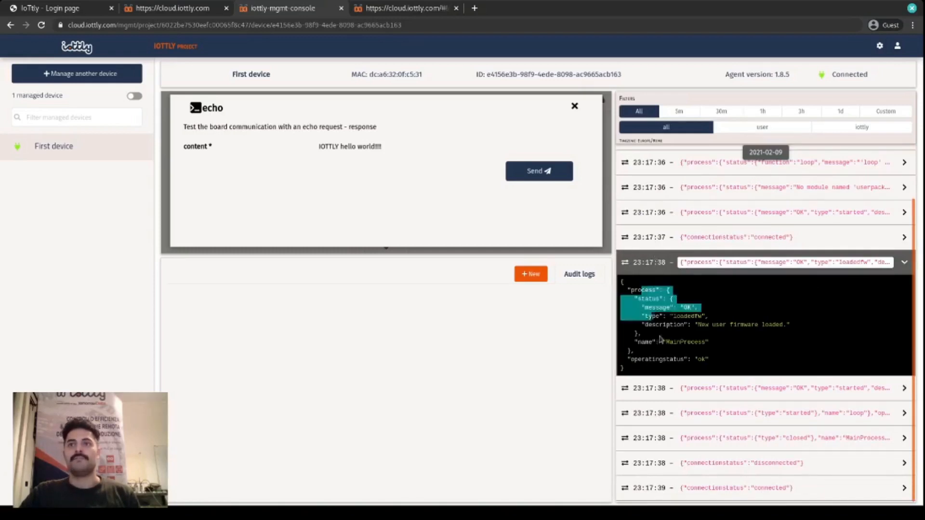
left_click(719, 263)
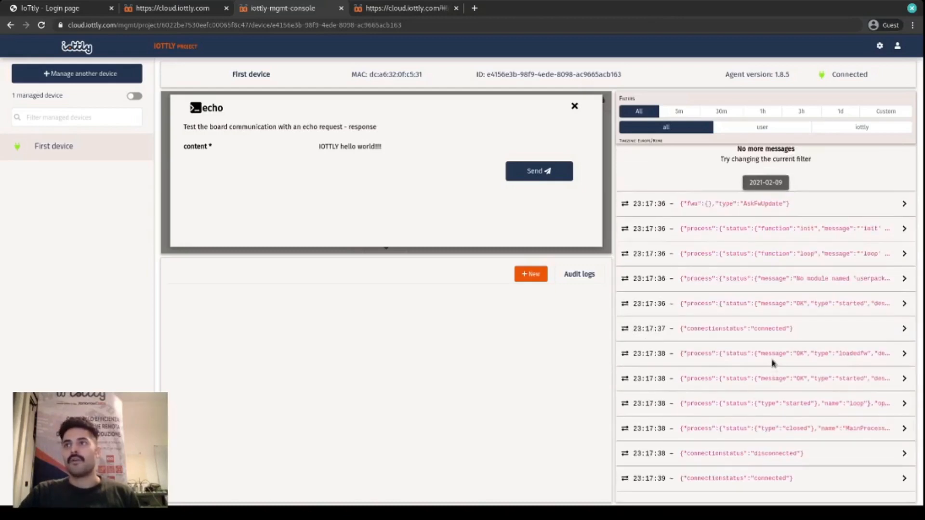
- Send the echo command with the content "IOTTLY hello world!!!!" to First device five times and close it
left_click(515, 172)
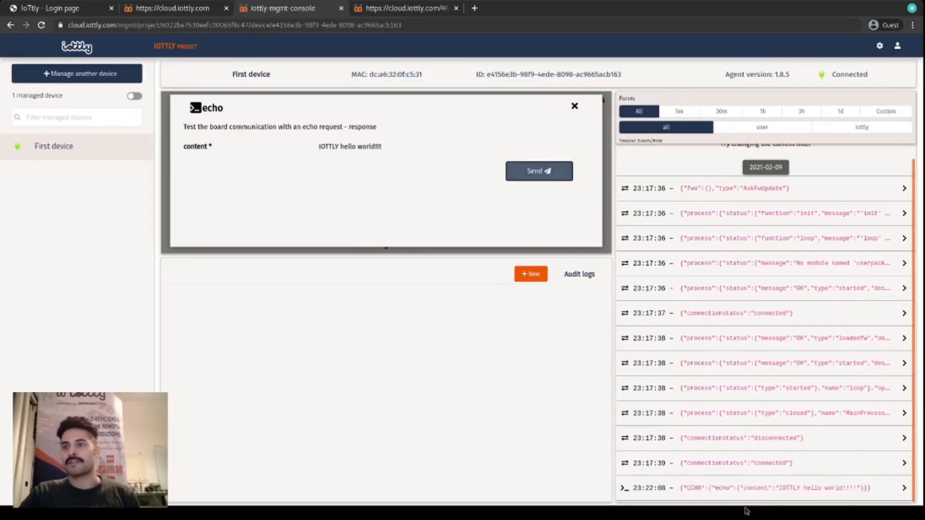
left_click(561, 178)
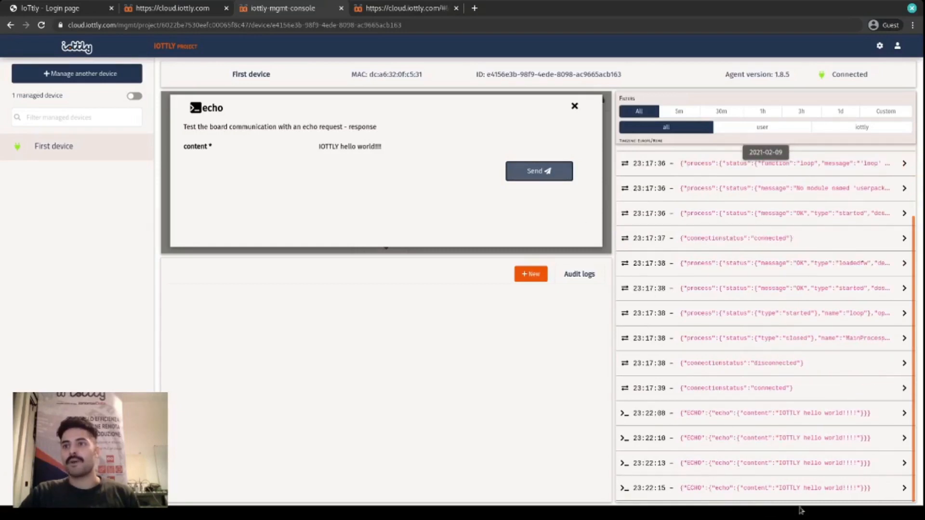
left_click(545, 170)
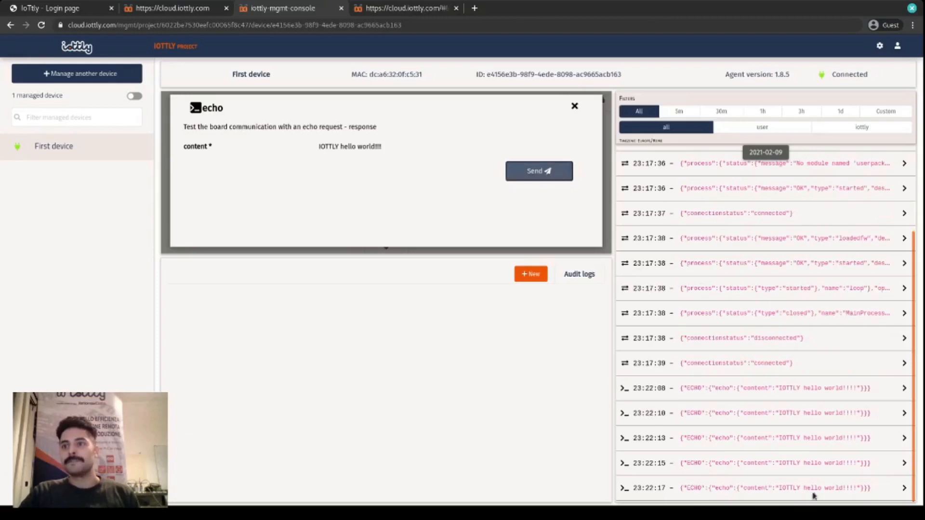
left_click(575, 106)
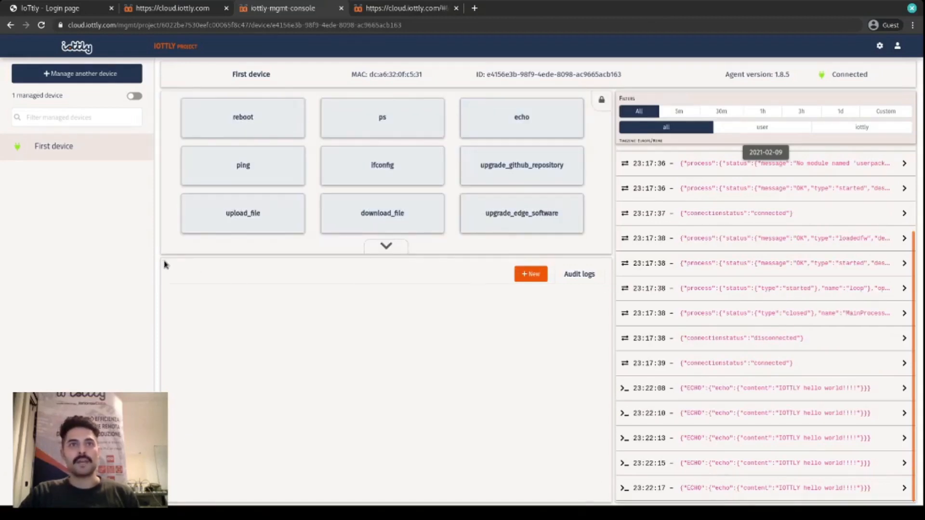
- Start a new SSH session to First device
left_click(534, 275)
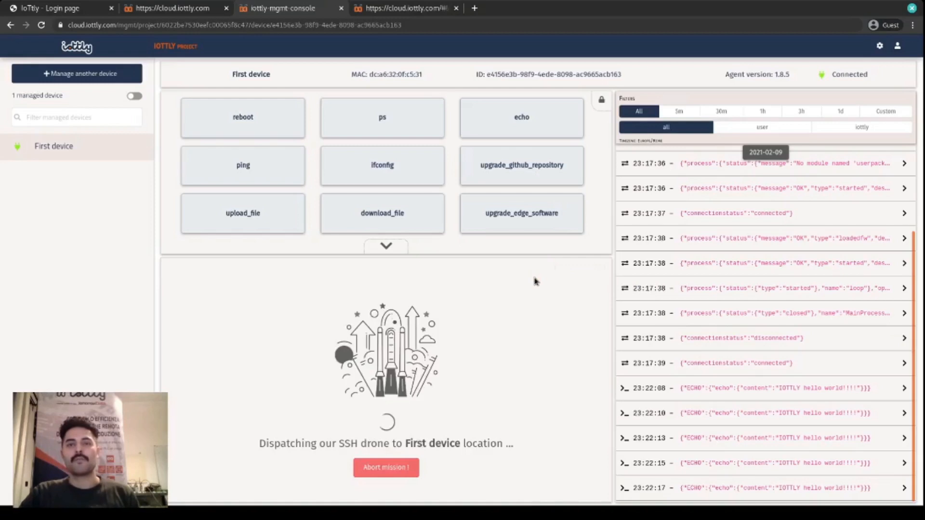
left_click_drag(264, 444, 479, 443)
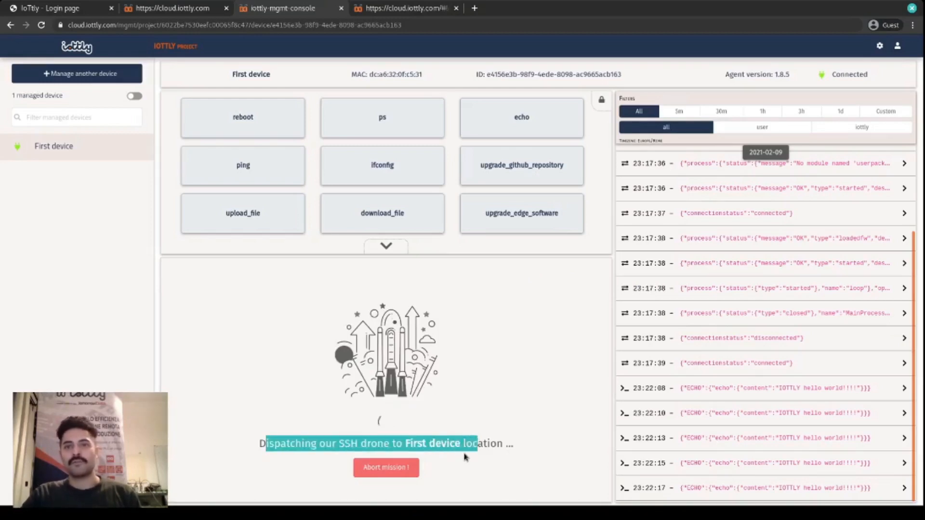
left_click(482, 445)
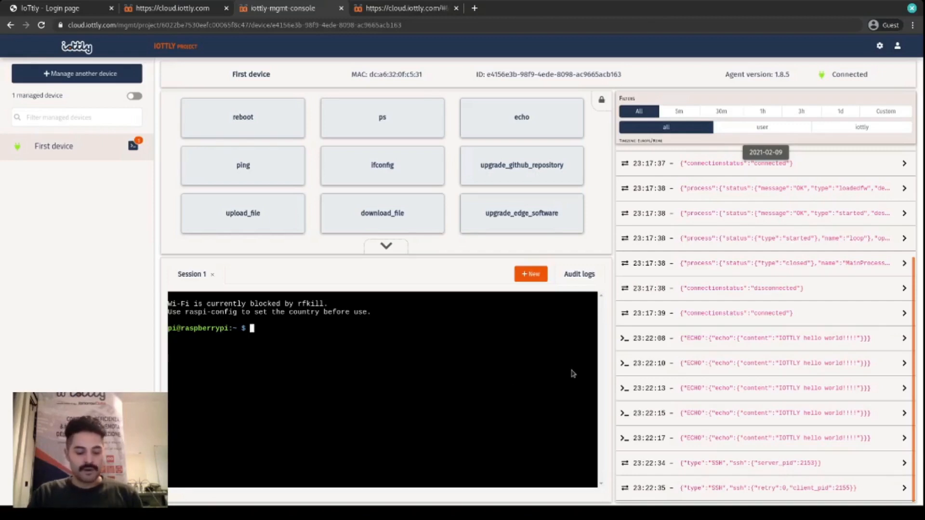
- List the files with ls and view the running processes with top in the SSH session, quitting top when done
type("ls")
key("Return")
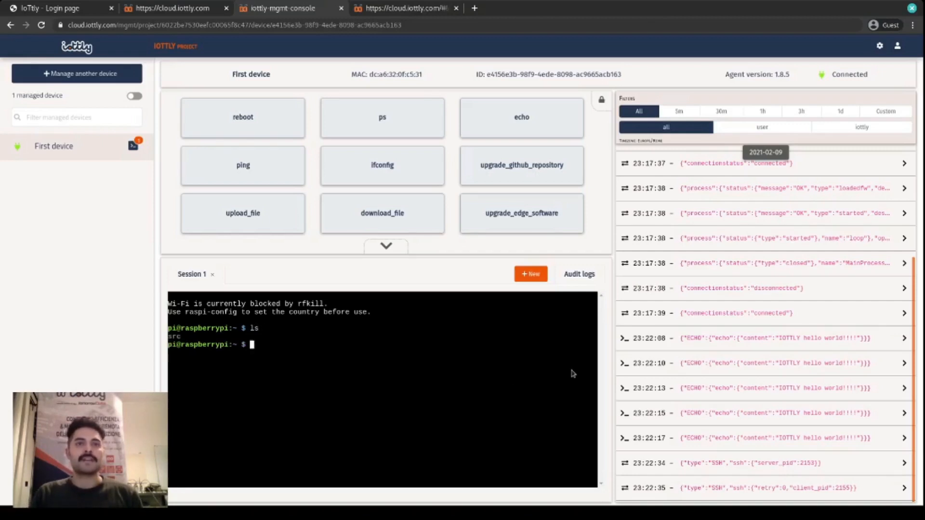
type("top")
key("Return")
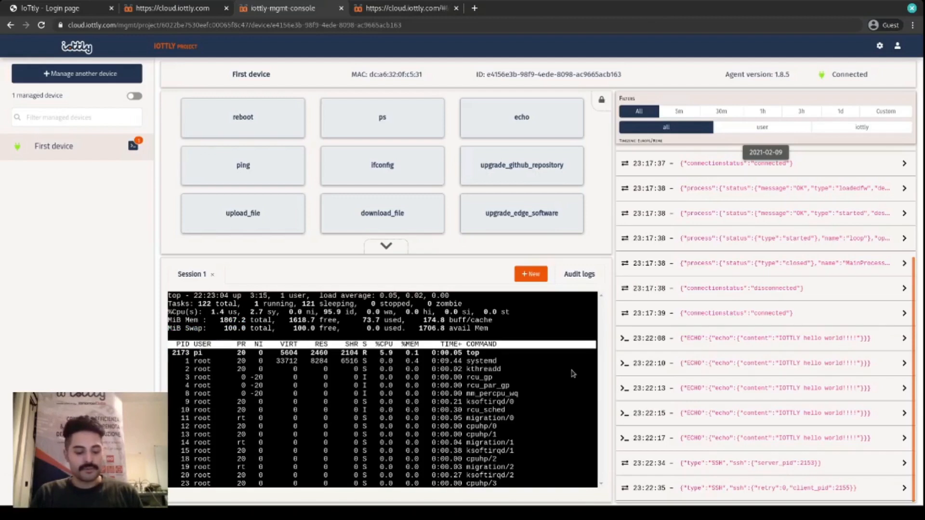
key("q")
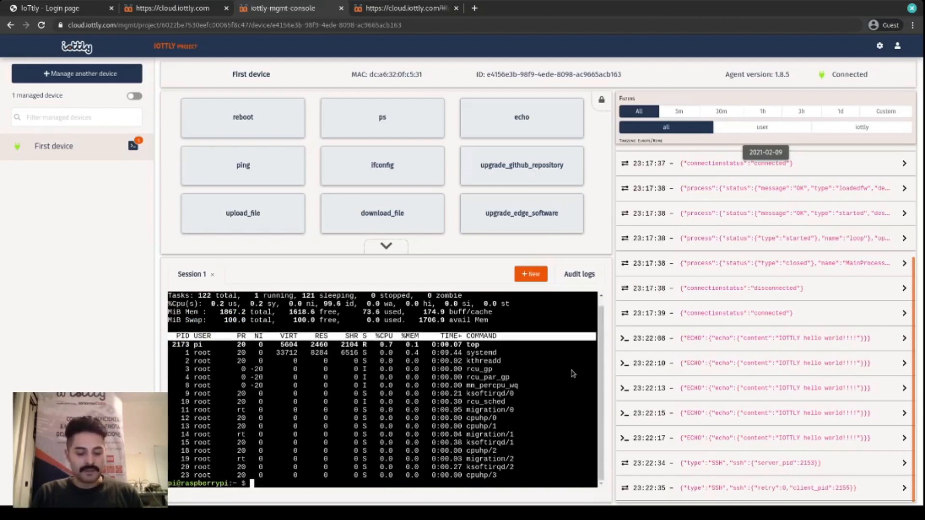
- Run echo "hello" in the SSH session, and run it once more with ls appended
type("echo ")
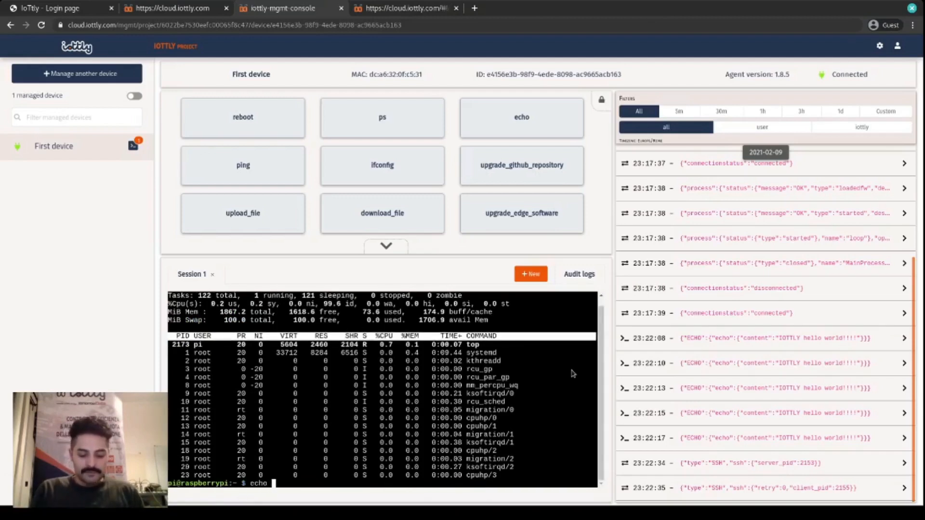
type("\"hello\"")
key("Return")
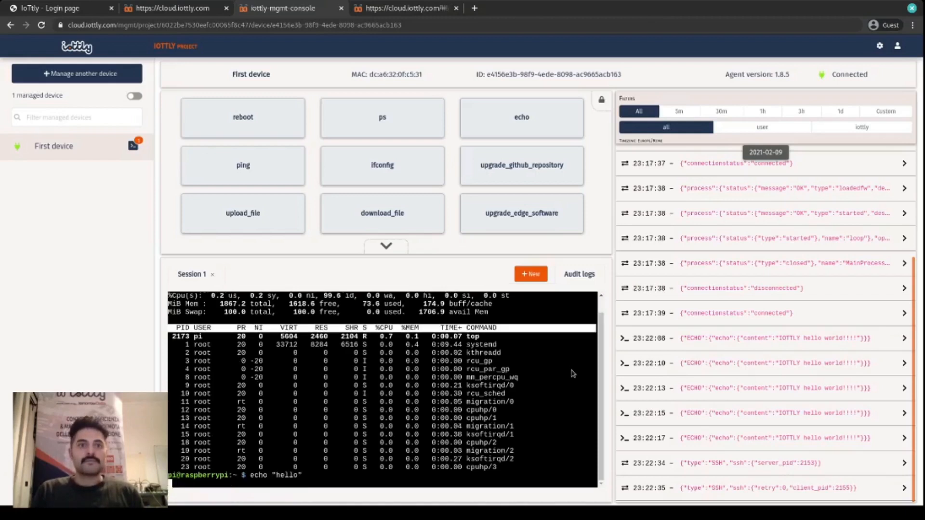
key("Up")
type("ls")
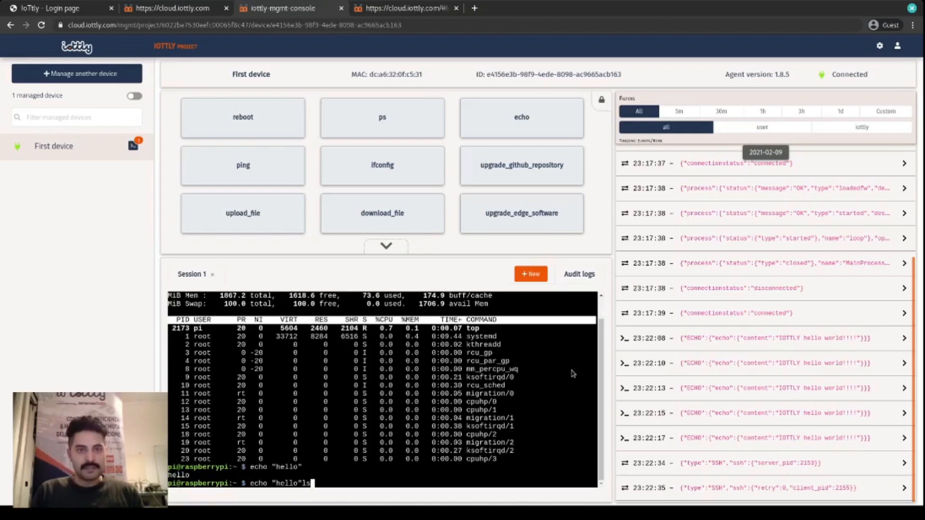
key("Return")
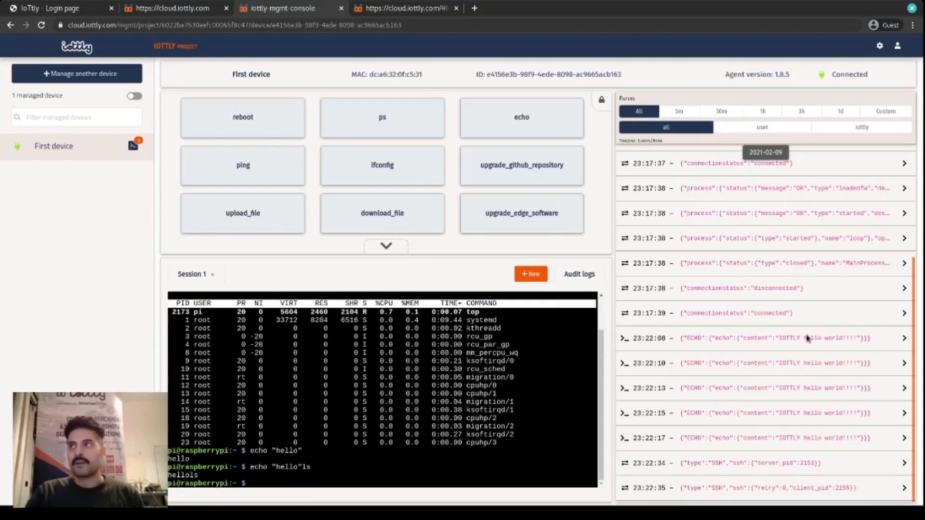
- Switch to the desktop terminal connected to the Raspberry Pi and list the files with ls
key("alt+Tab")
left_click_drag(682, 137, 647, 150)
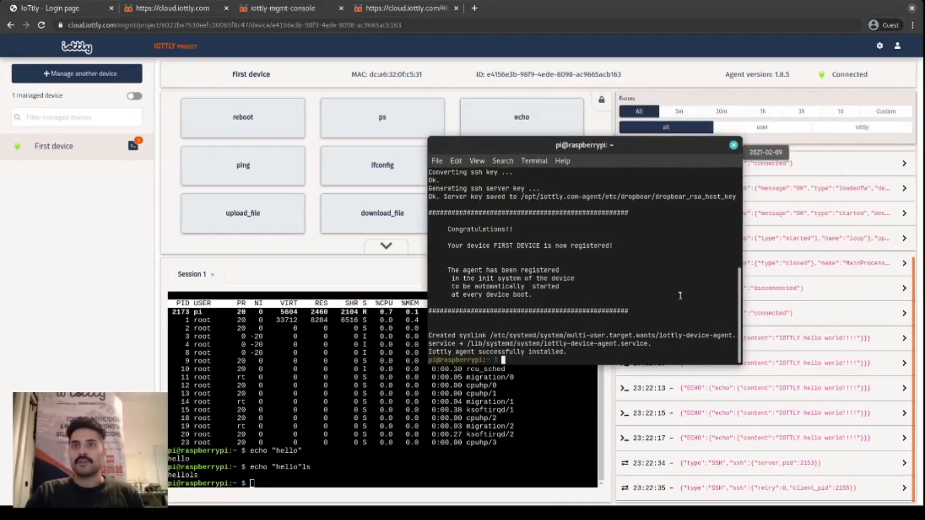
type("ls")
key("Return")
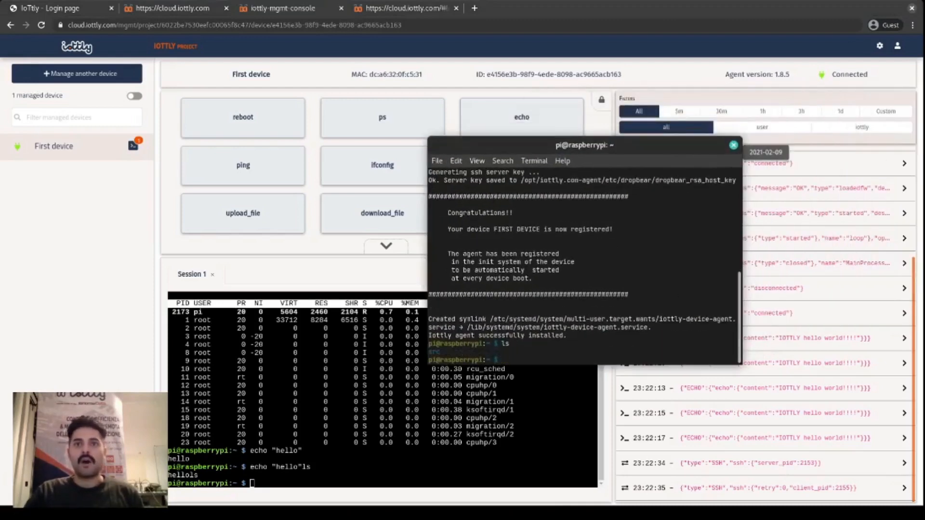
- Create an empty file named foo in the web console's SSH session with touch foo
left_click(375, 482)
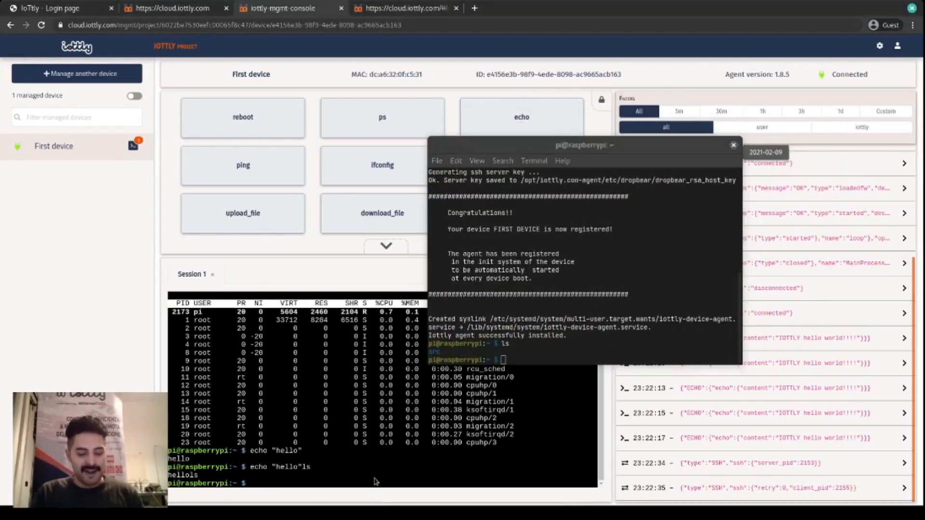
type("touch ")
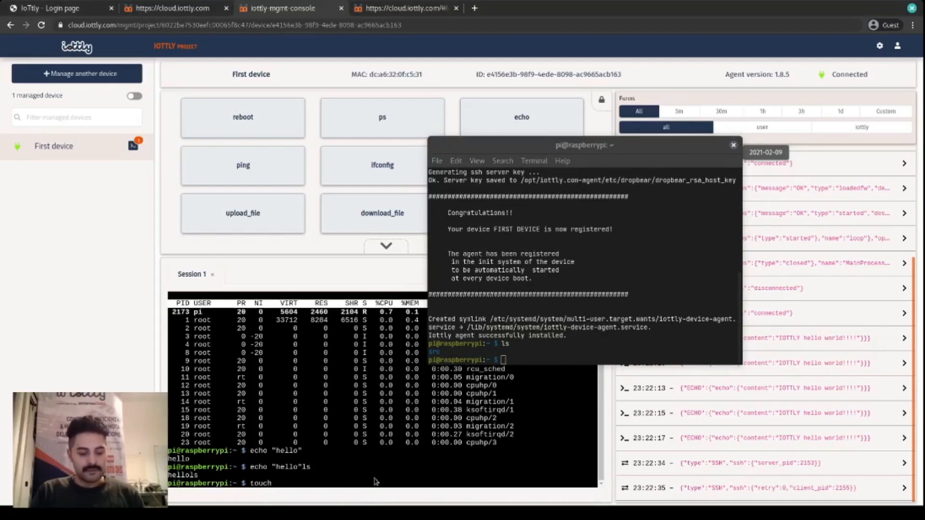
type("foo")
key("Return")
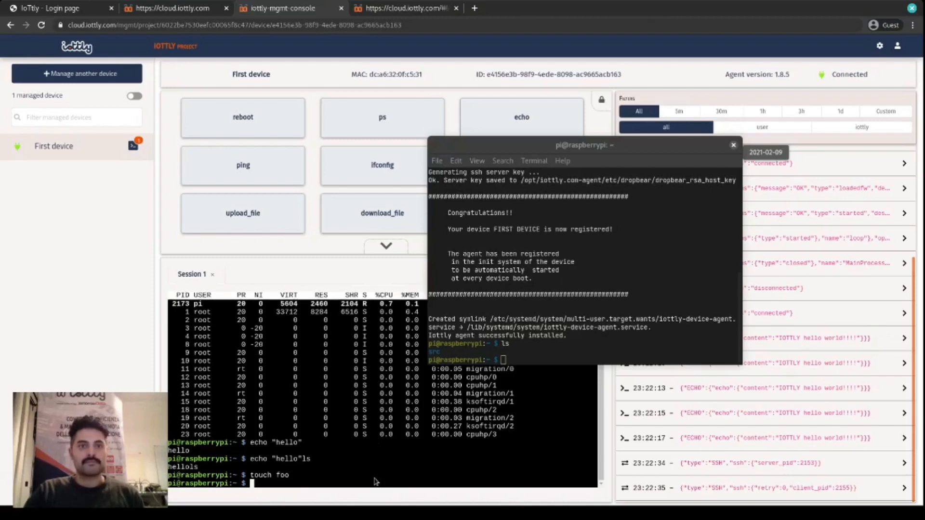
- List the files with ls in the desktop terminal and print the file's contents with cat foo
left_click(650, 349)
type("ls")
key("Return")
type("cat foo")
key("Return")
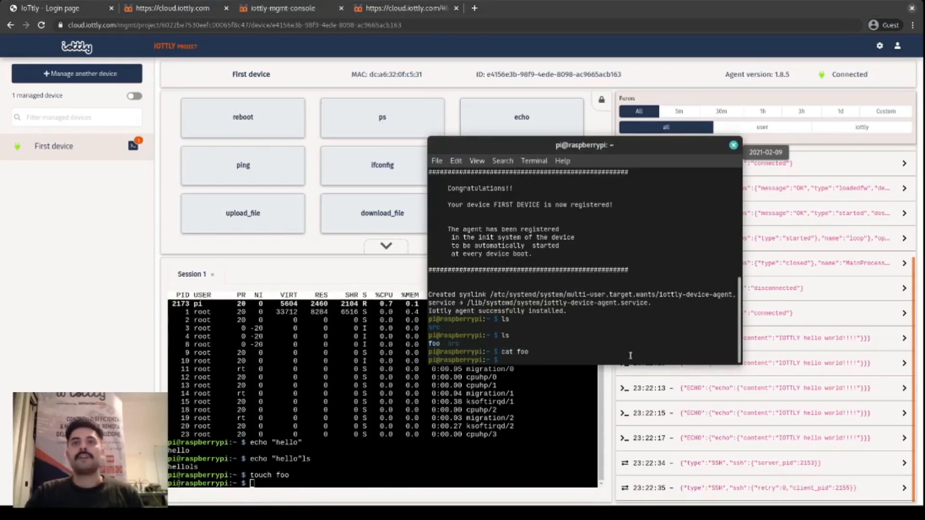
- Write hello into the file from the SSH session with echo "hello" > foo
left_click(395, 457)
type("e")
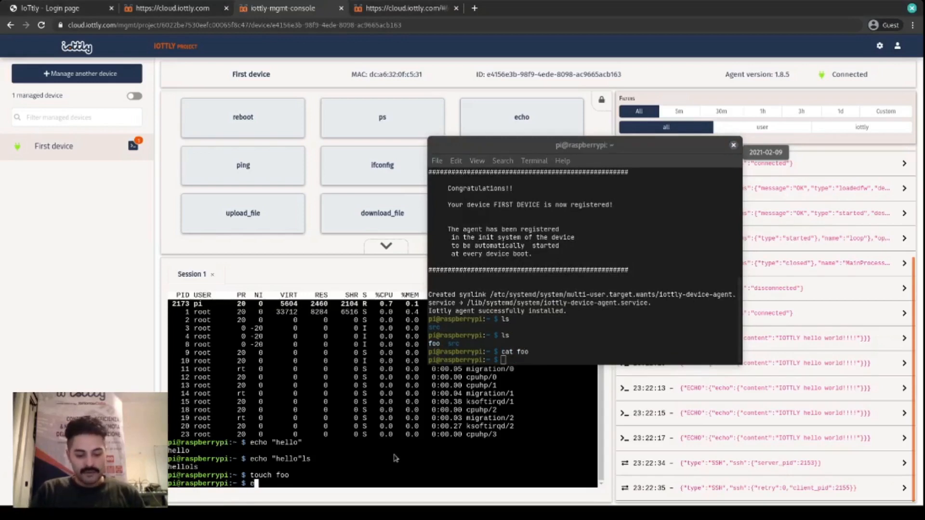
type("cho \"hello\" > foo")
key("Return")
- Print the file again with cat foo in the desktop terminal, and move the terminal window out of view
left_click(602, 337)
type("cat foo")
key("Return")
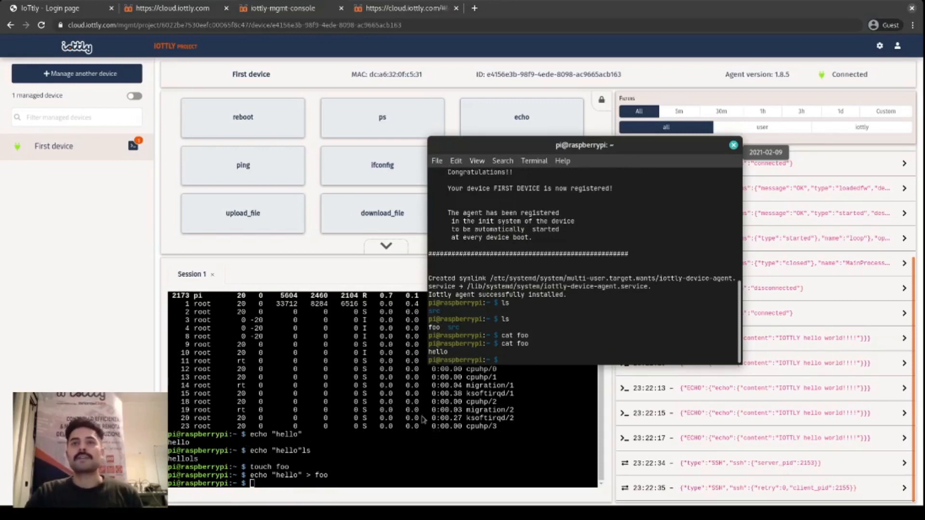
left_click_drag(623, 149, 924, 150)
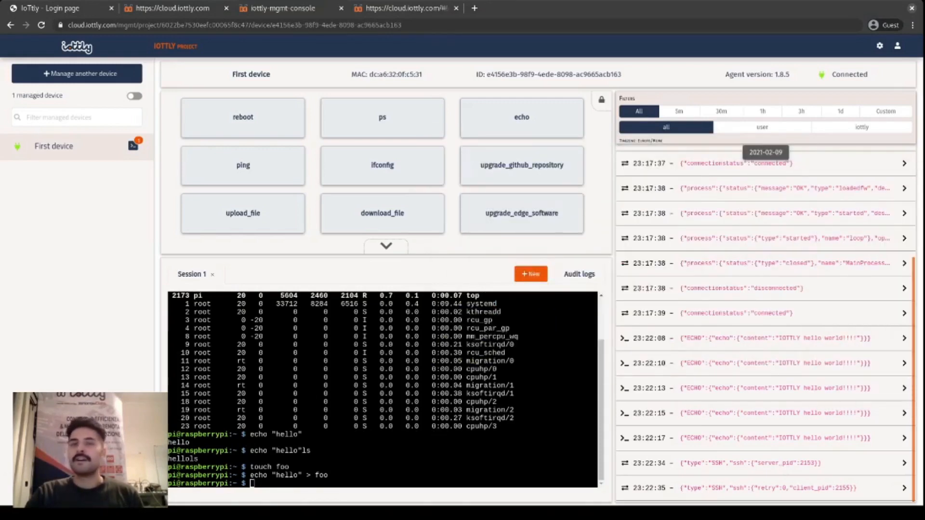
- Open two additional SSH sessions to First device alongside Session 1
left_click(473, 346)
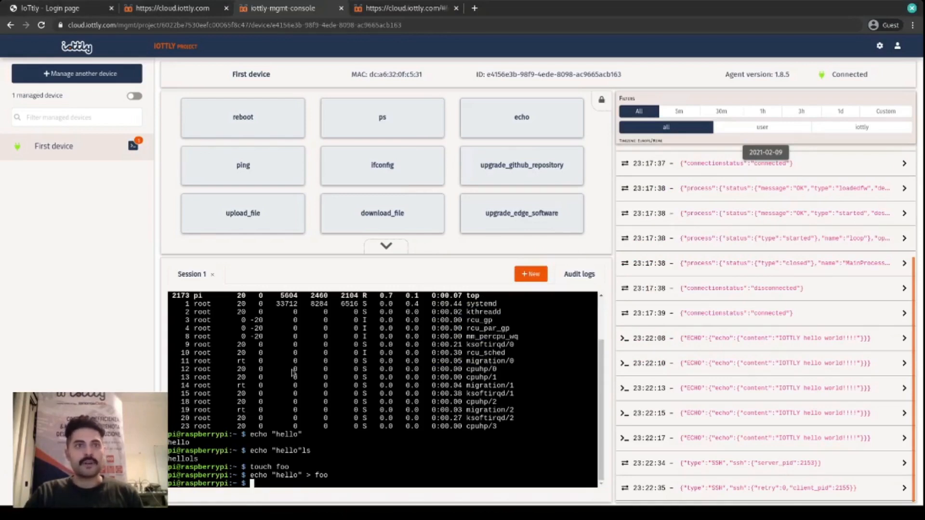
left_click(523, 275)
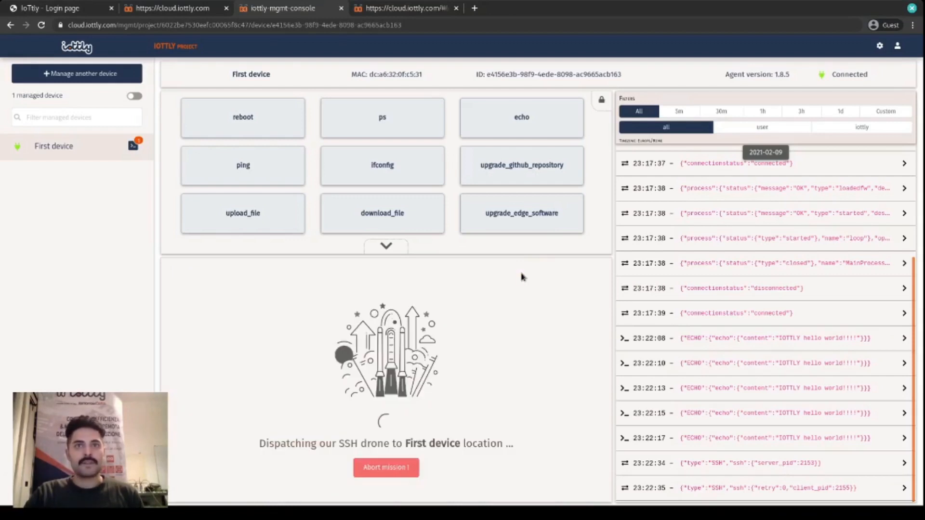
left_click(522, 275)
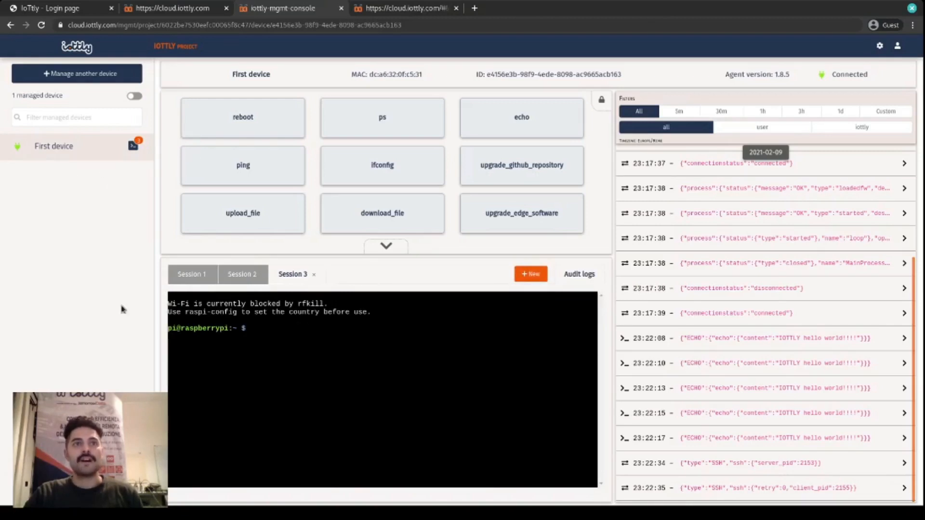
- Switch back and forth among the three SSH sessions, entering asdasd at the prompt of Session 2
left_click(196, 275)
left_click(252, 282)
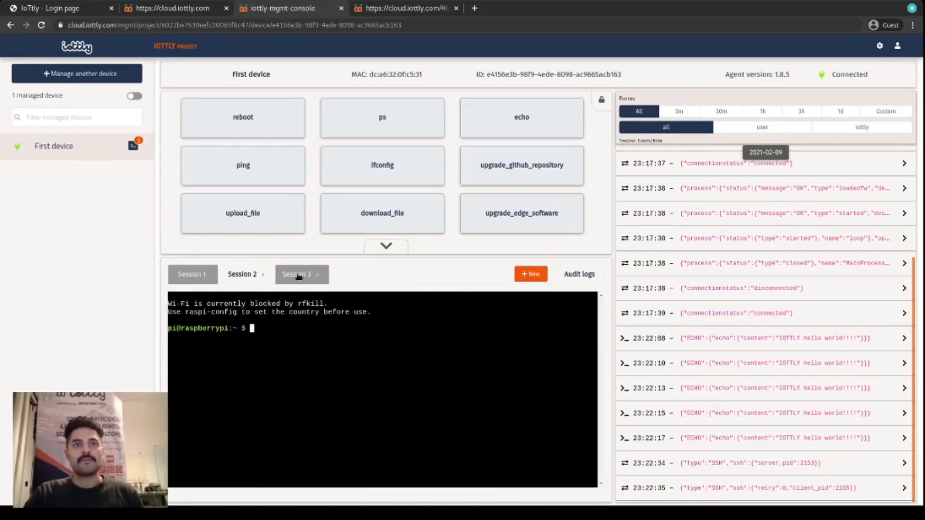
left_click(188, 275)
left_click(245, 276)
left_click(299, 278)
left_click(252, 275)
type("asdasd")
left_click(297, 282)
left_click(245, 275)
left_click(189, 274)
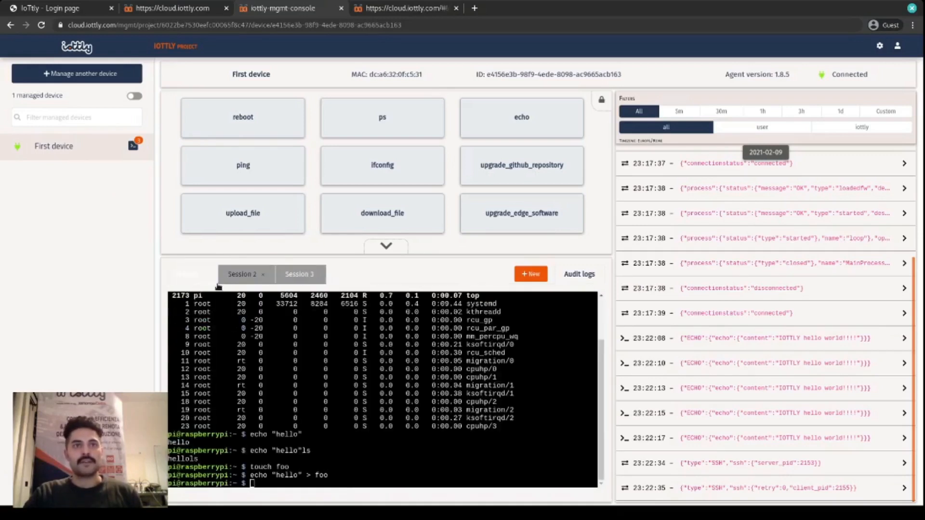
- Close all three SSH sessions and open the audit logs of the past sessions
left_click(304, 279)
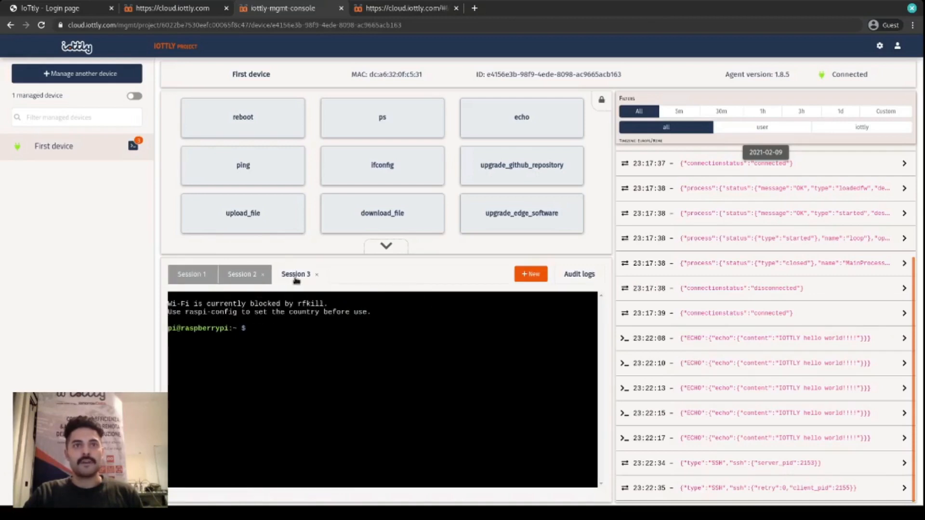
left_click(314, 274)
left_click(268, 275)
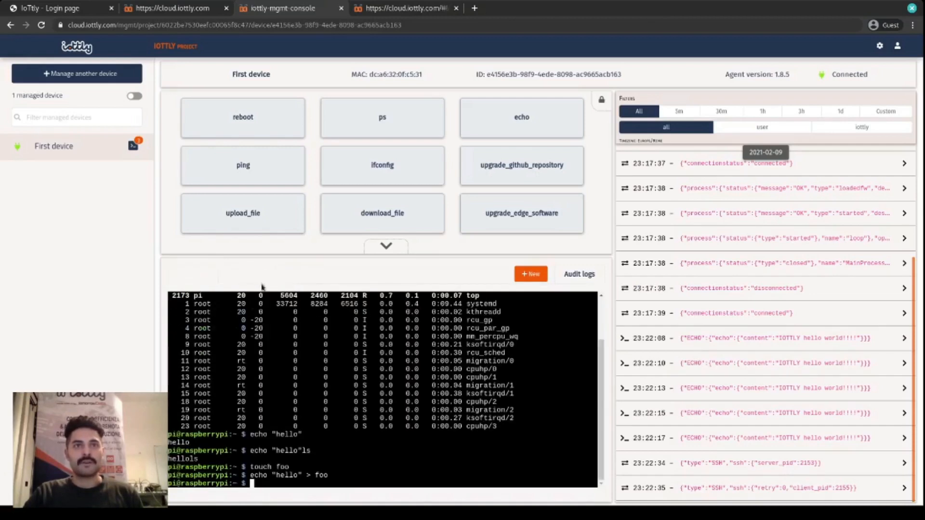
left_click(214, 274)
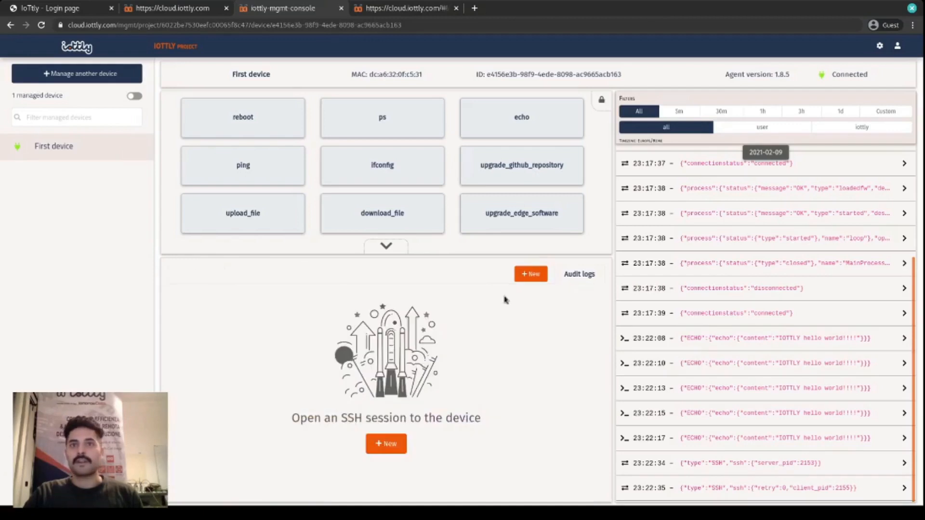
left_click(585, 282)
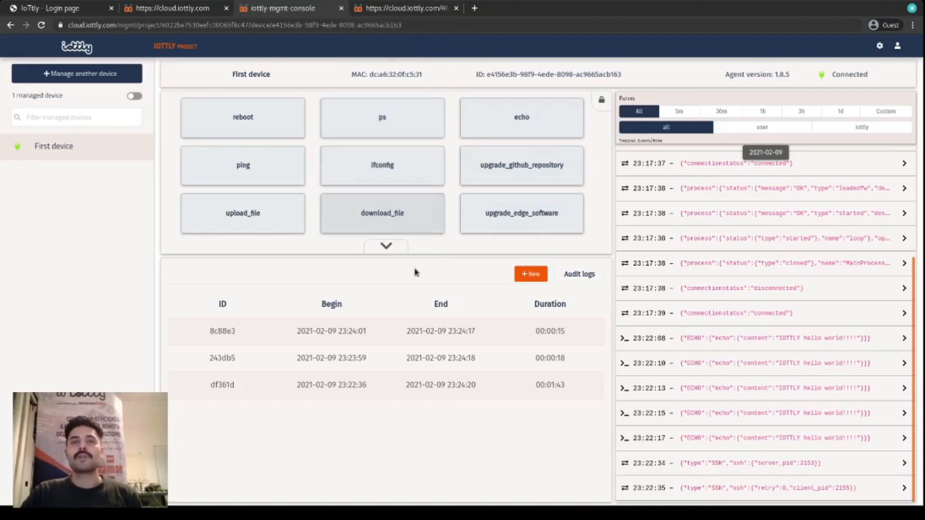
- Expand the full command list and send the echo command with its preset content to First device, closing the echo form when done
left_click(398, 247)
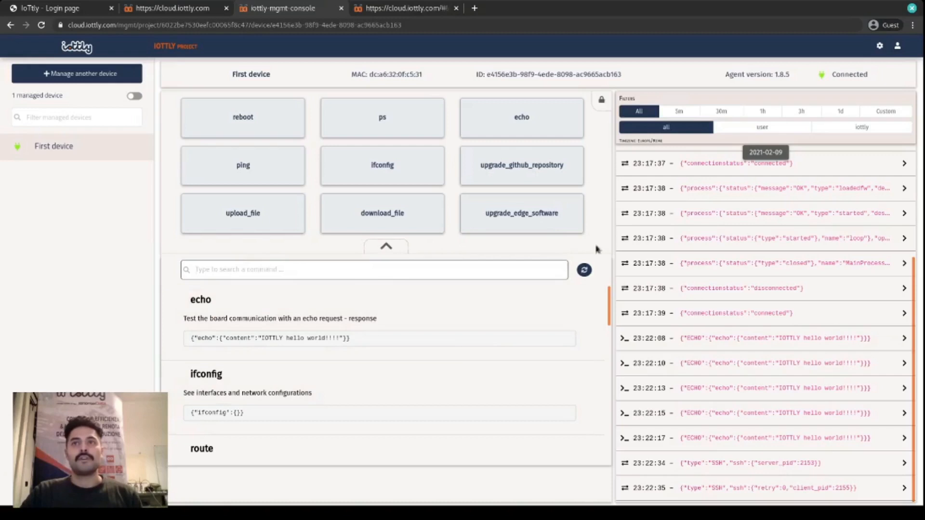
left_click(398, 250)
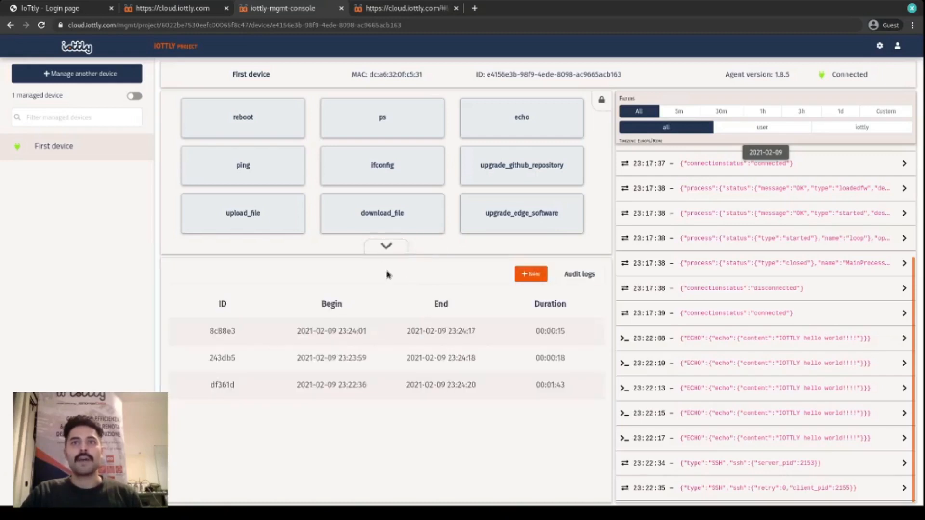
left_click(386, 246)
left_click(506, 126)
left_click(553, 173)
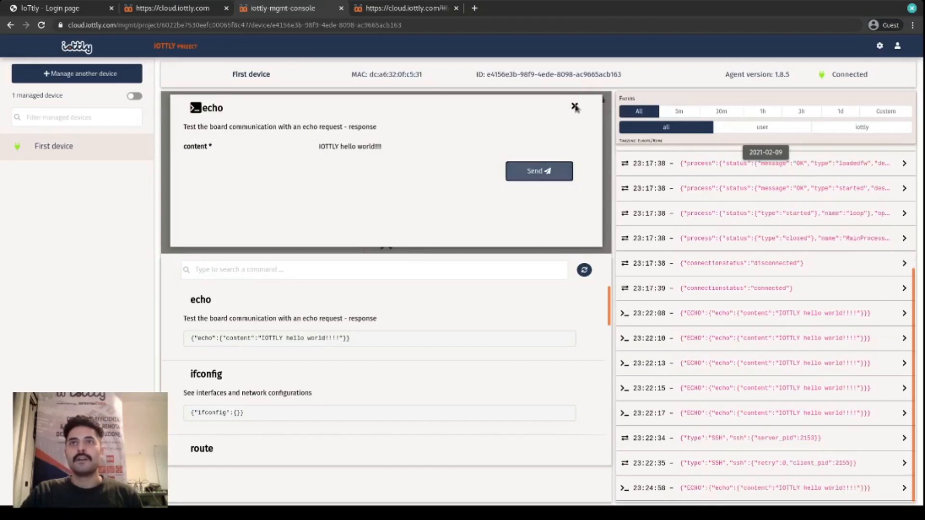
left_click(574, 106)
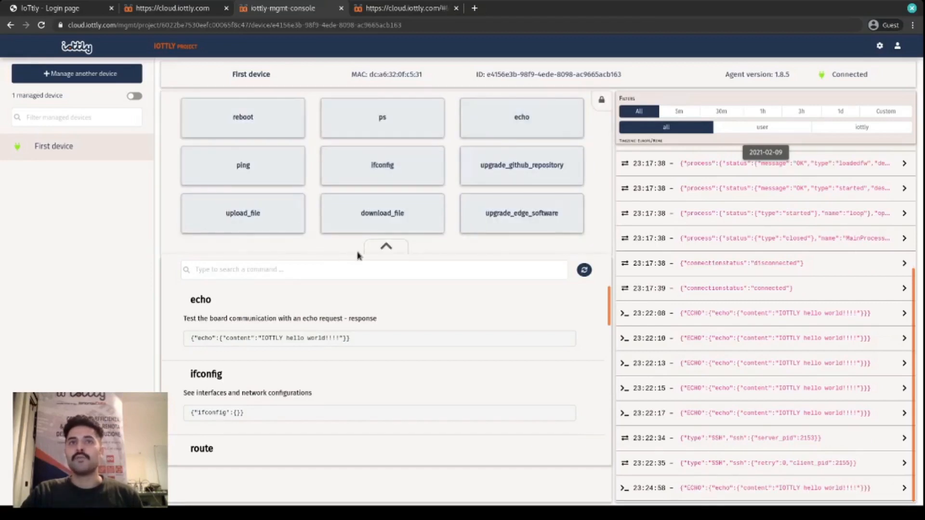
- Send a ping command to IP 127.0.0.7 with 5 seconds, and examine the ping output in the message log
left_click(278, 177)
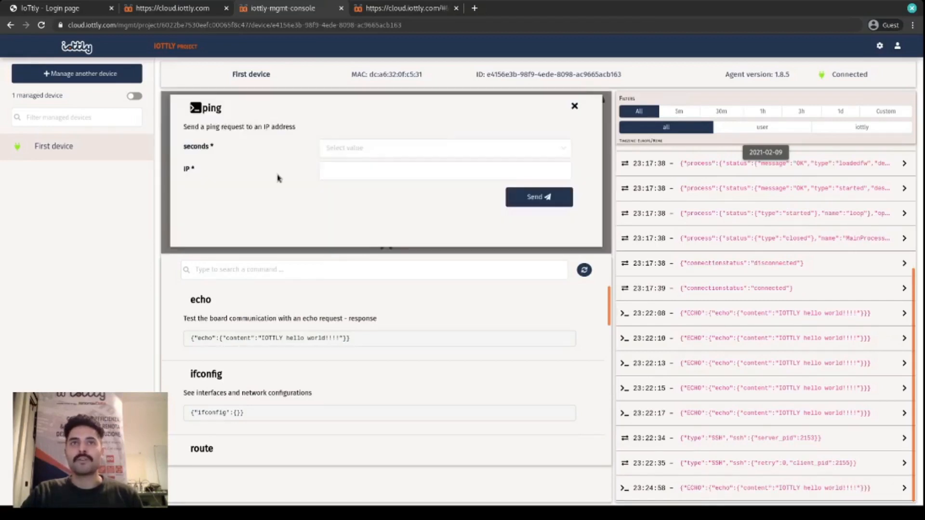
left_click(324, 153)
left_click(351, 185)
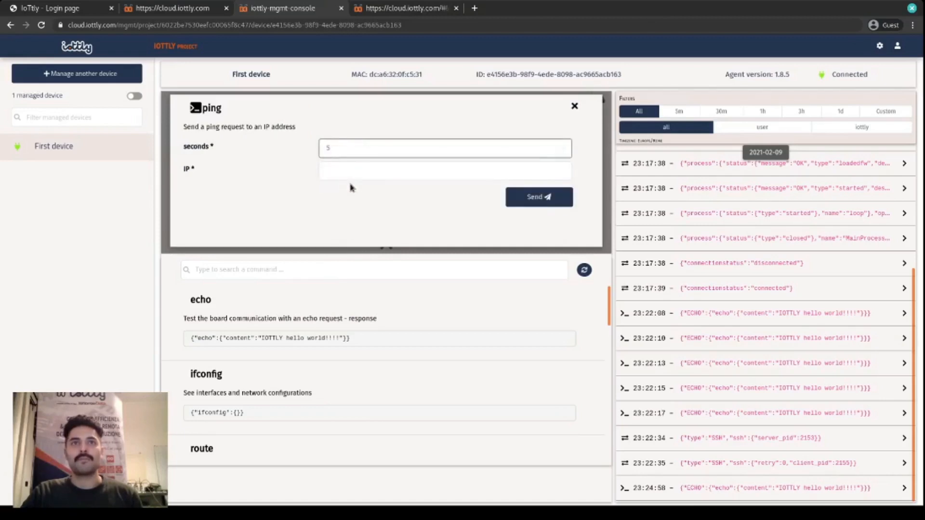
left_click(351, 169)
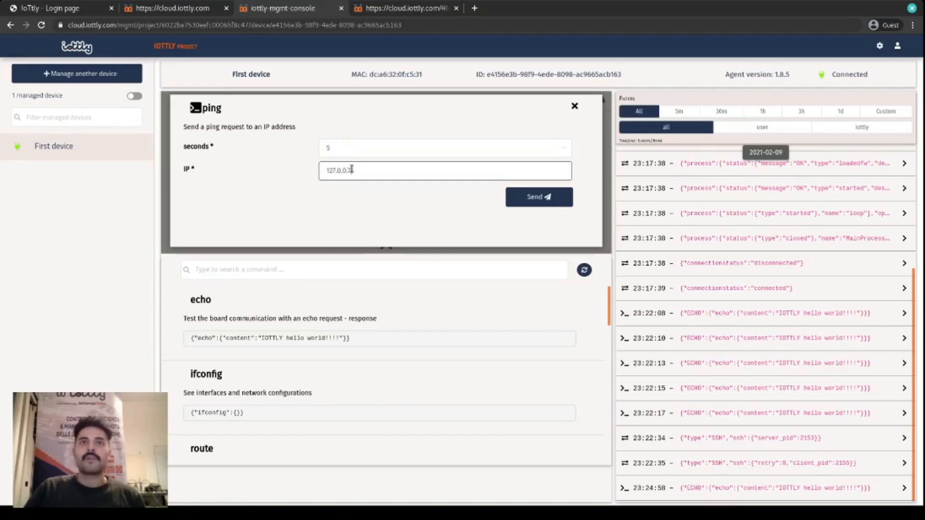
left_click(509, 204)
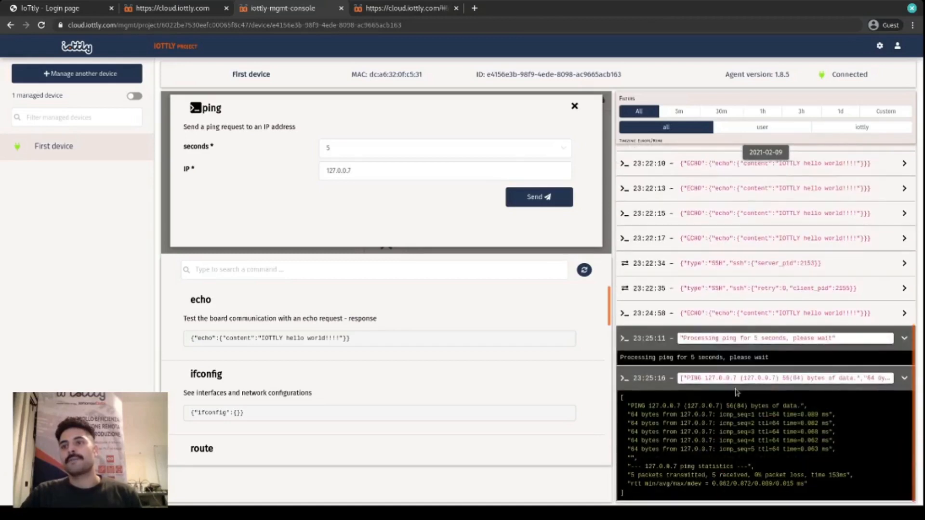
left_click_drag(817, 486, 621, 406)
left_click(728, 434)
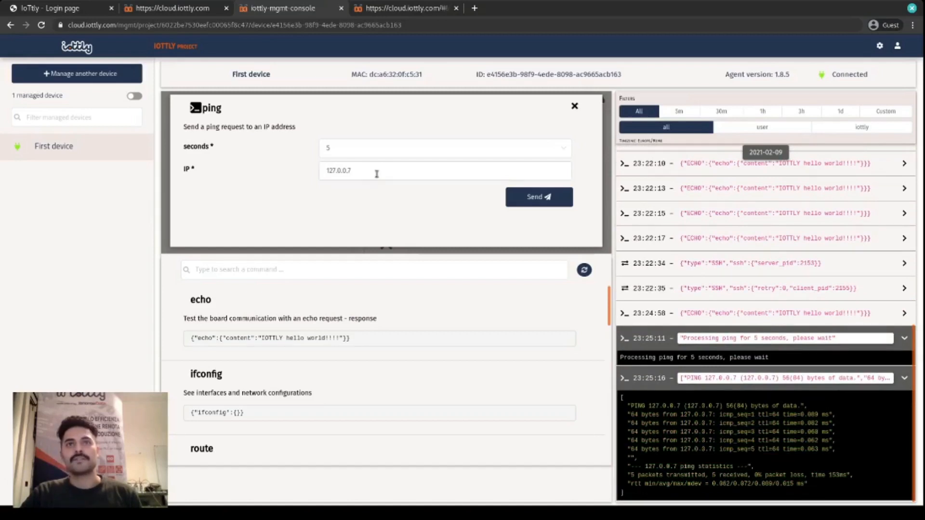
- Send the ping command to IP 8.8.8.8 and expand its output in the message log
left_click_drag(377, 173, 305, 173)
type("8.8.8.8")
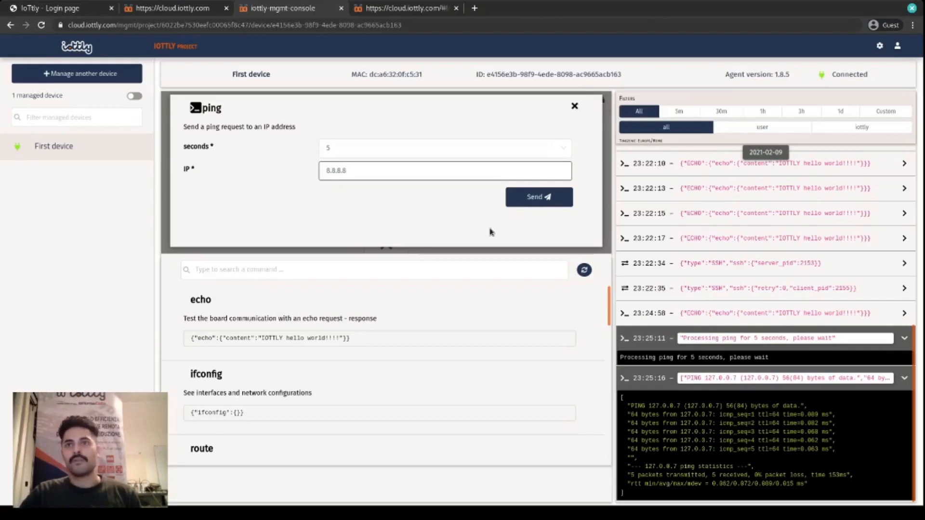
left_click(543, 205)
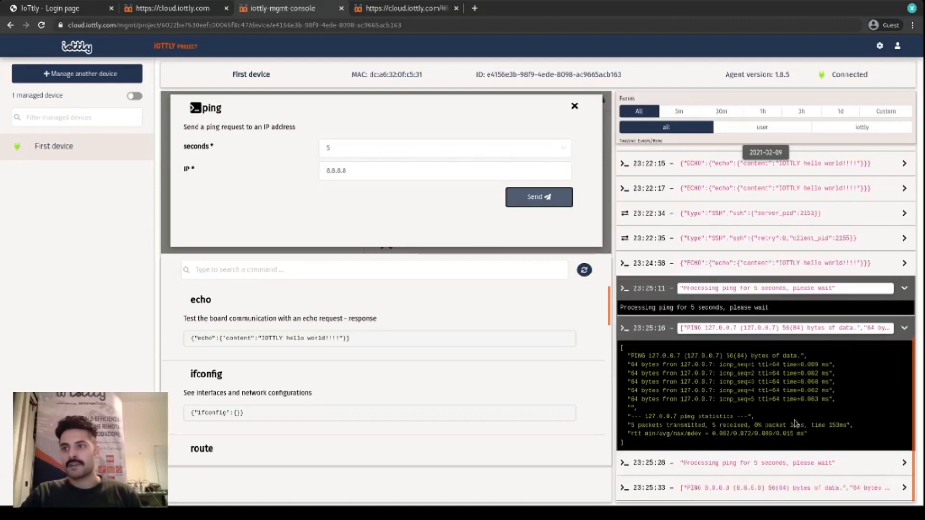
left_click(802, 489)
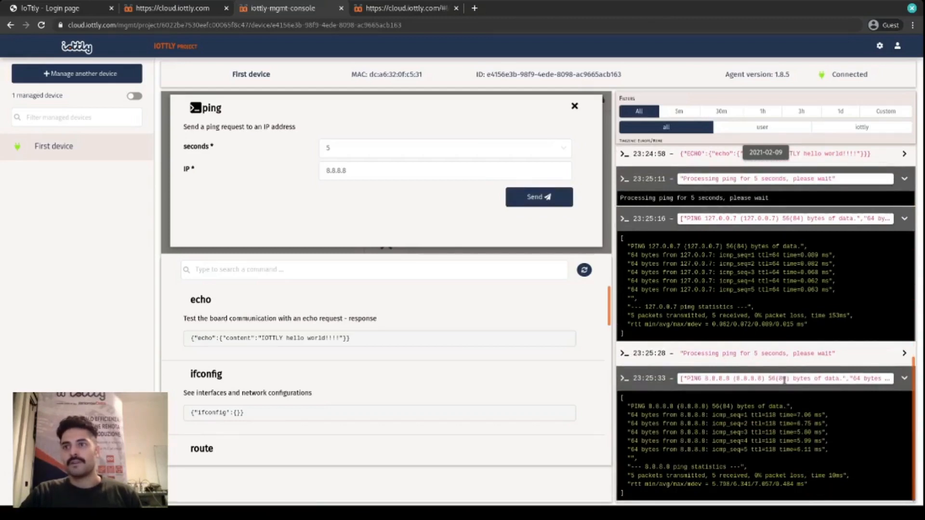
- Send the ping command to IP 172.0.0.2 and inspect the entries it produces in the message log
left_click_drag(408, 173, 287, 166)
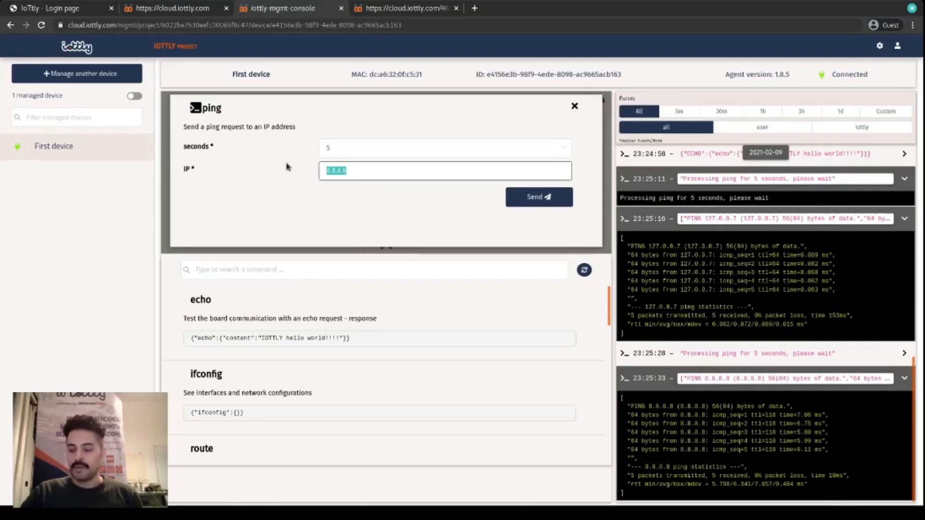
type("172.0.0.")
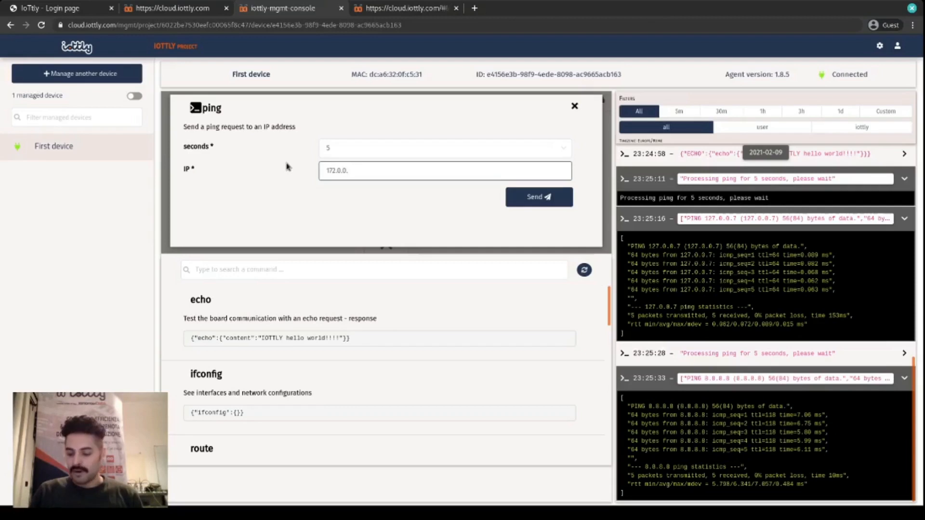
type("2")
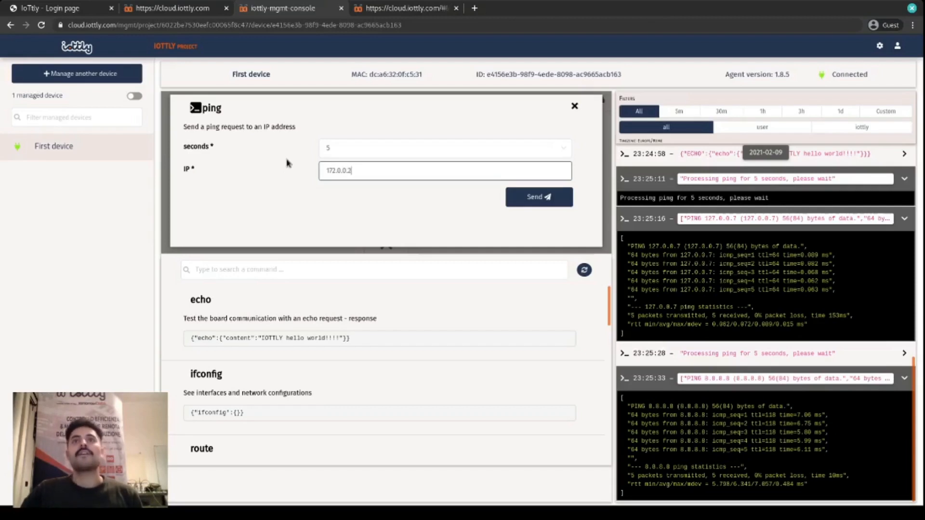
left_click(521, 199)
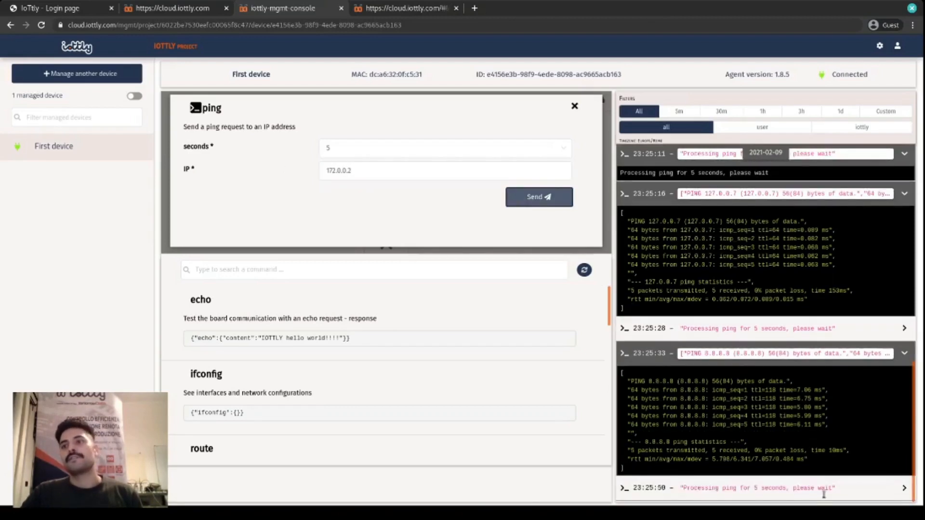
left_click(824, 493)
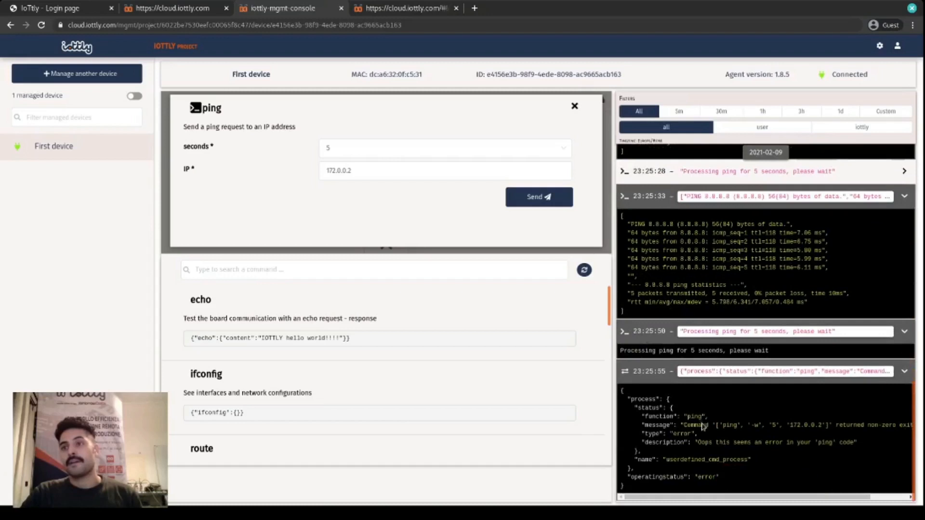
left_click_drag(732, 498, 691, 480)
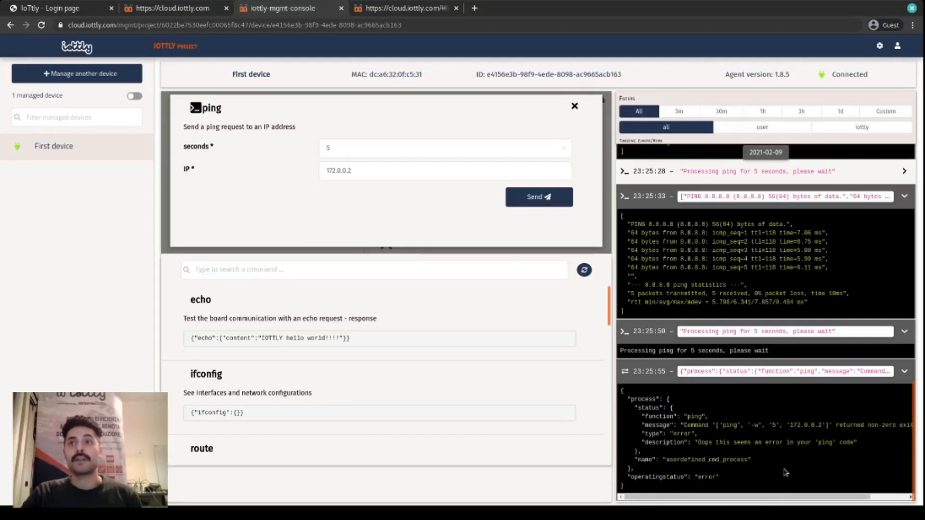
scroll(754, 371, "up", 2)
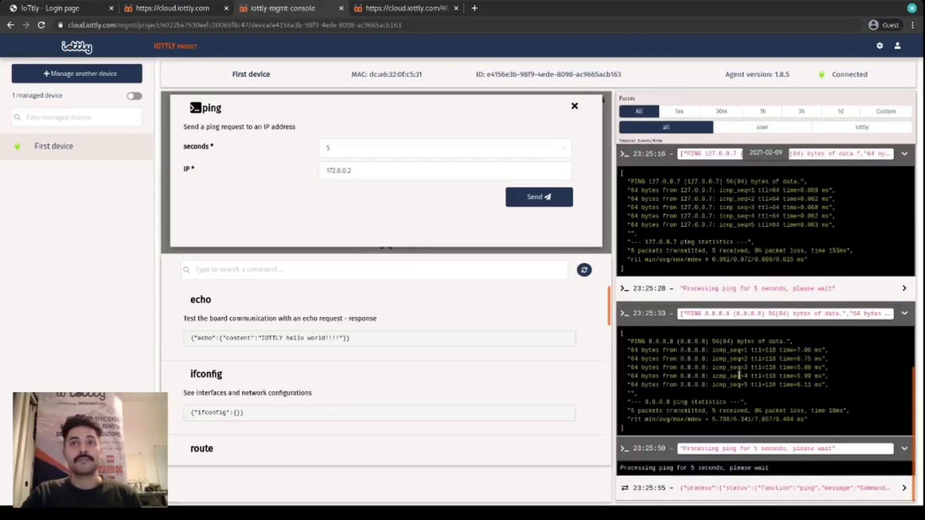
- Close the ping form and look over the project's device configuration, management scripts and management commands sections
left_click(575, 107)
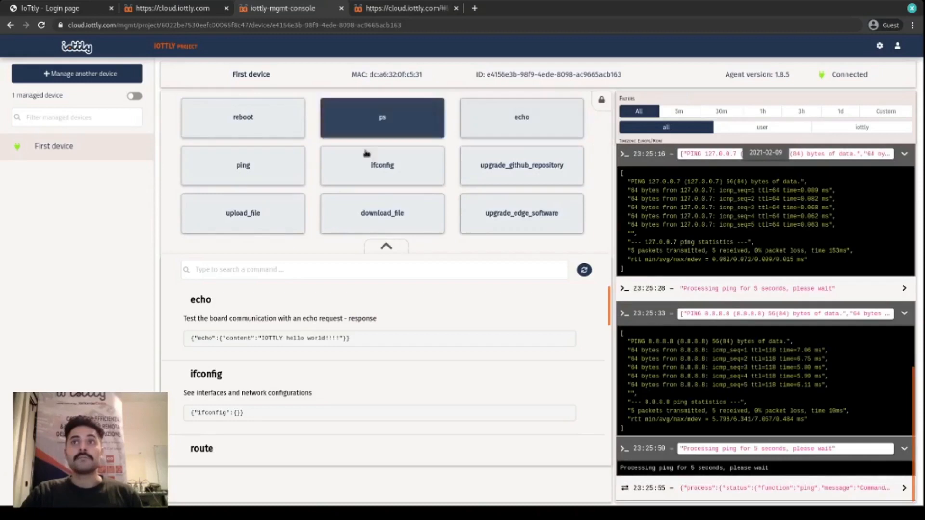
left_click(431, 12)
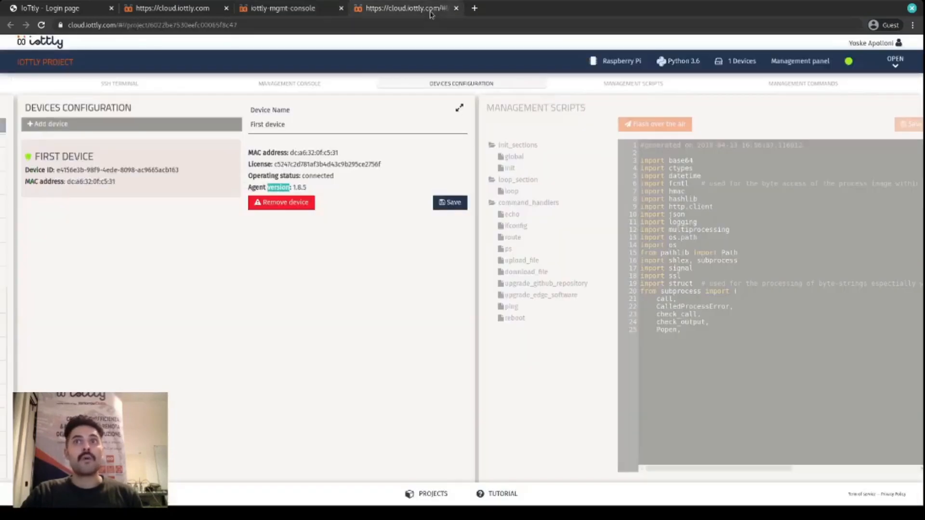
left_click(635, 86)
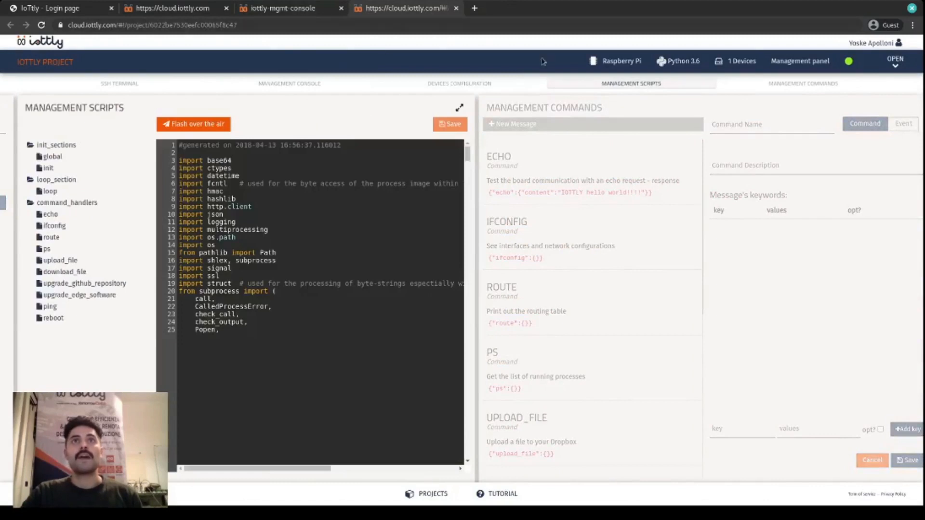
left_click(448, 83)
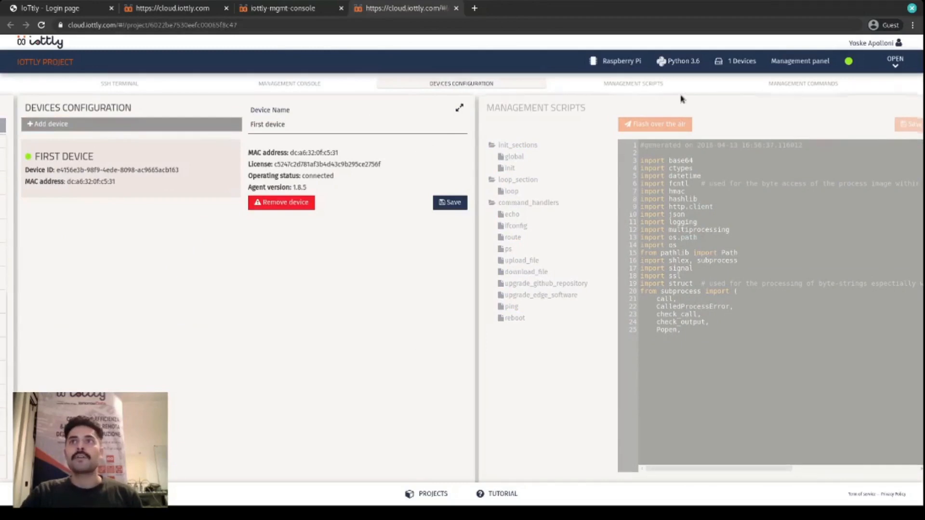
left_click(632, 83)
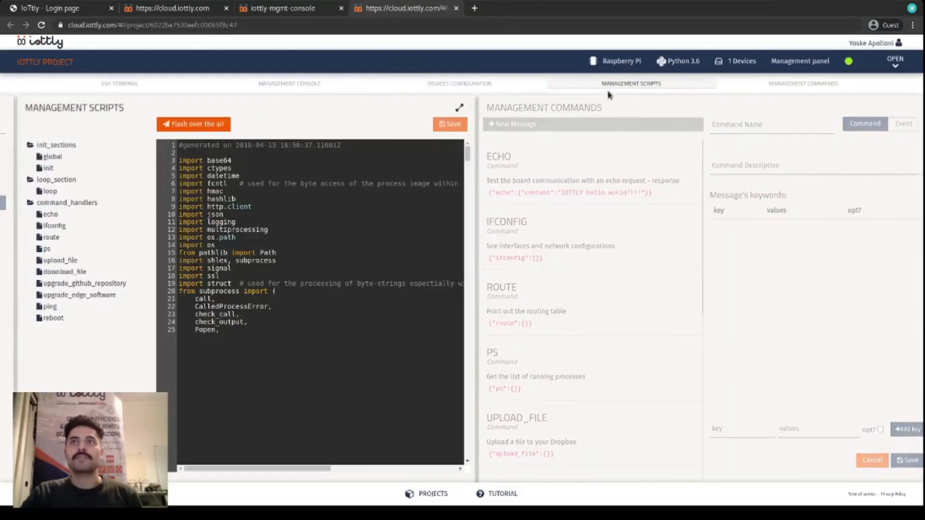
left_click(789, 83)
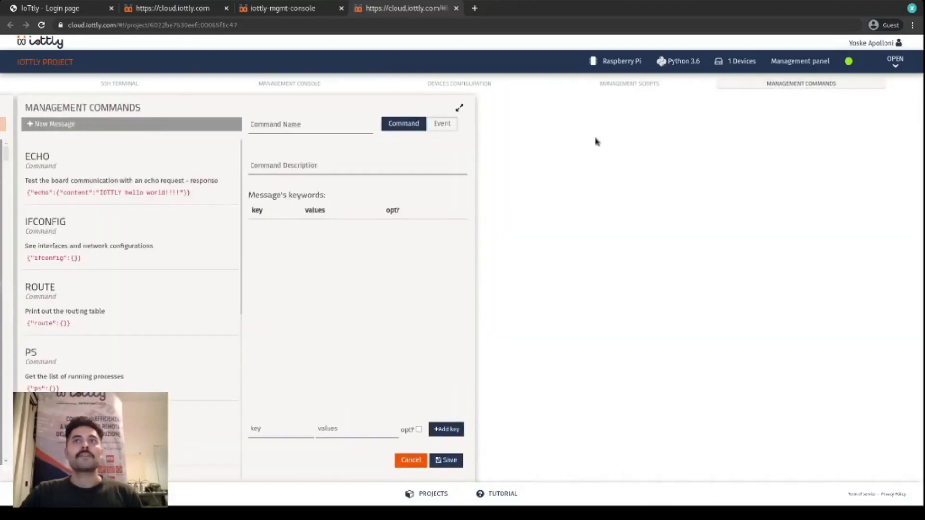
- Return to the management scripts and read through the Python code of the global section
left_click(638, 87)
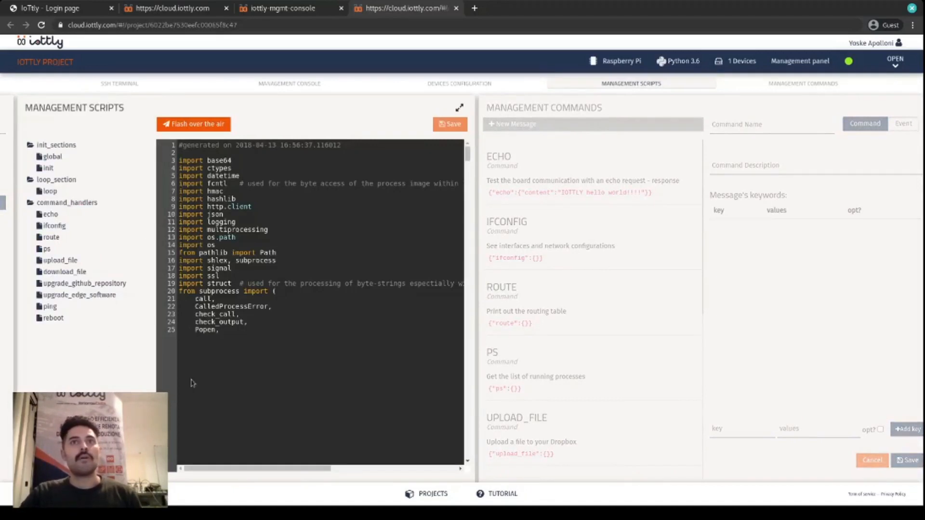
scroll(376, 341, "down", 20)
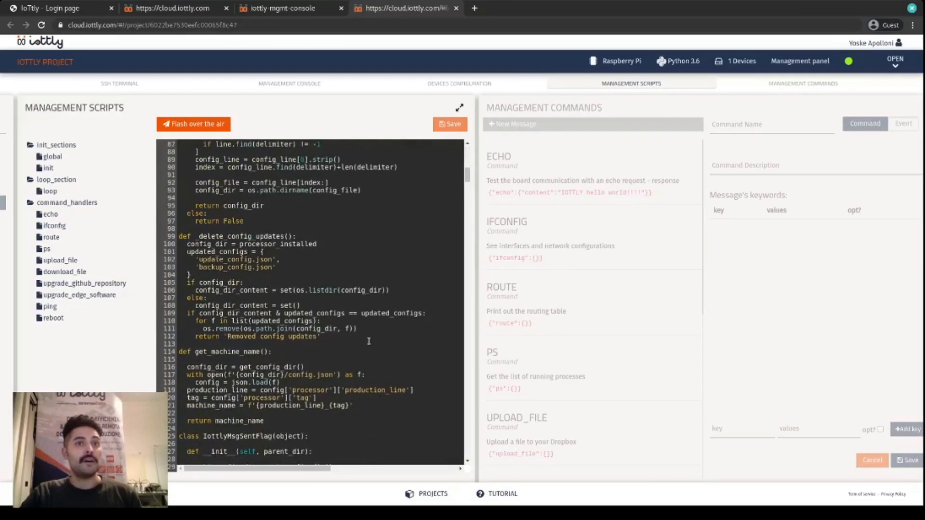
scroll(376, 341, "down", 10)
scroll(369, 340, "down", 6)
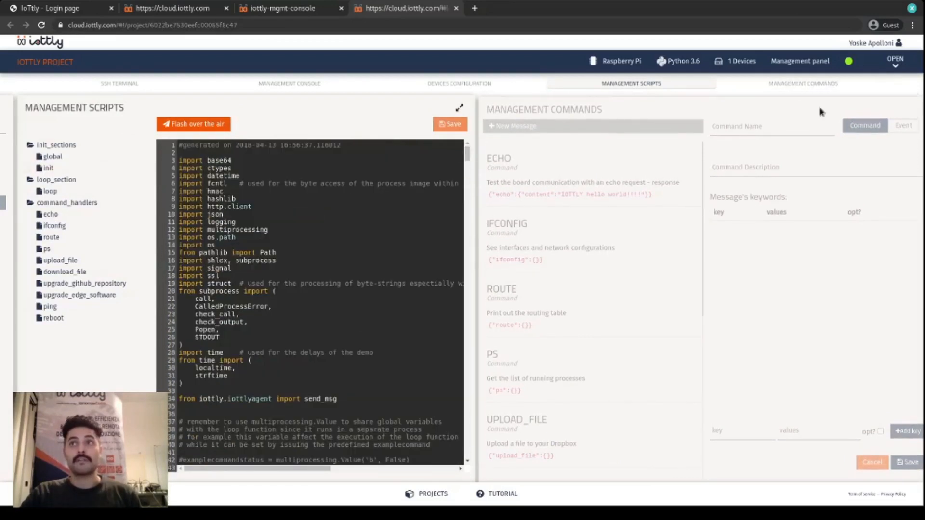
- Compare the project's management commands with the commands offered in the device console, and view the echo command's definition
left_click(819, 86)
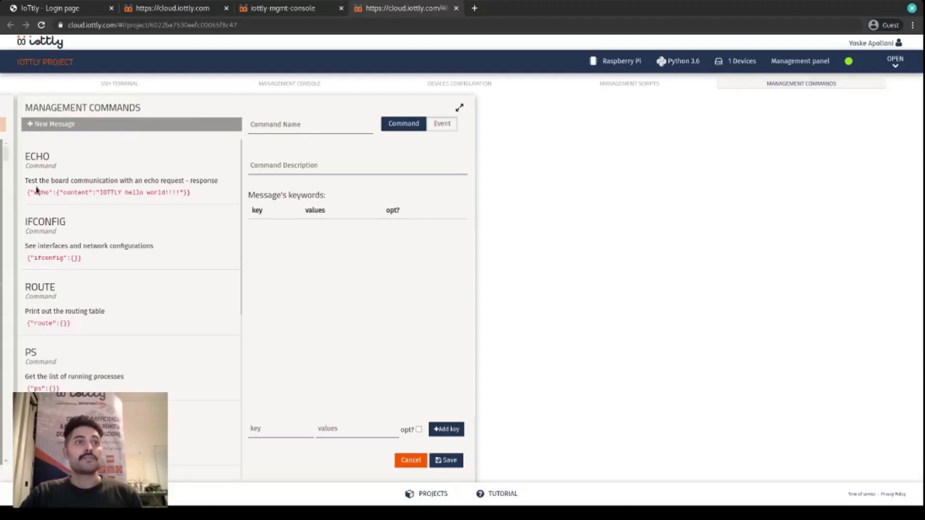
scroll(68, 223, "down", 7)
left_click(283, 8)
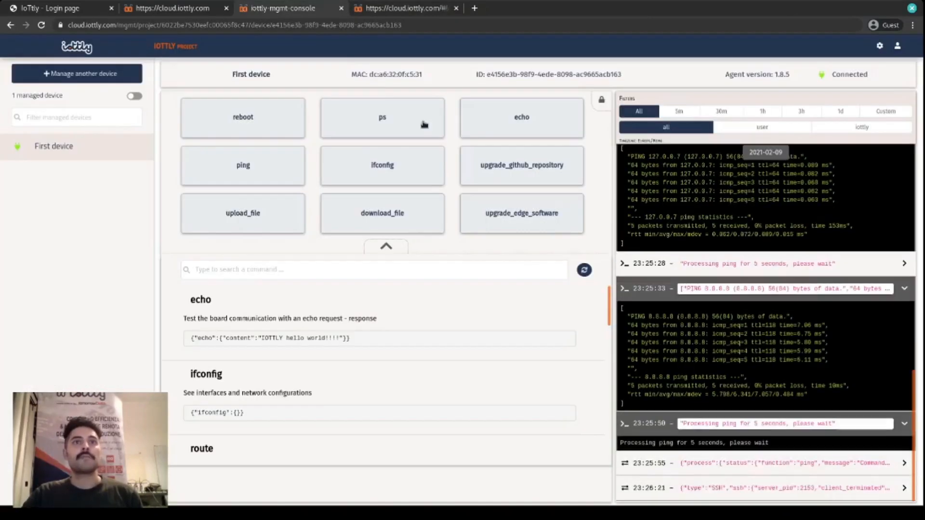
scroll(382, 331, "down", 5)
scroll(359, 345, "up", 4)
scroll(358, 345, "up", 1)
left_click(384, 9)
scroll(143, 317, "up", 3)
scroll(145, 321, "up", 4)
scroll(135, 168, "down", 3)
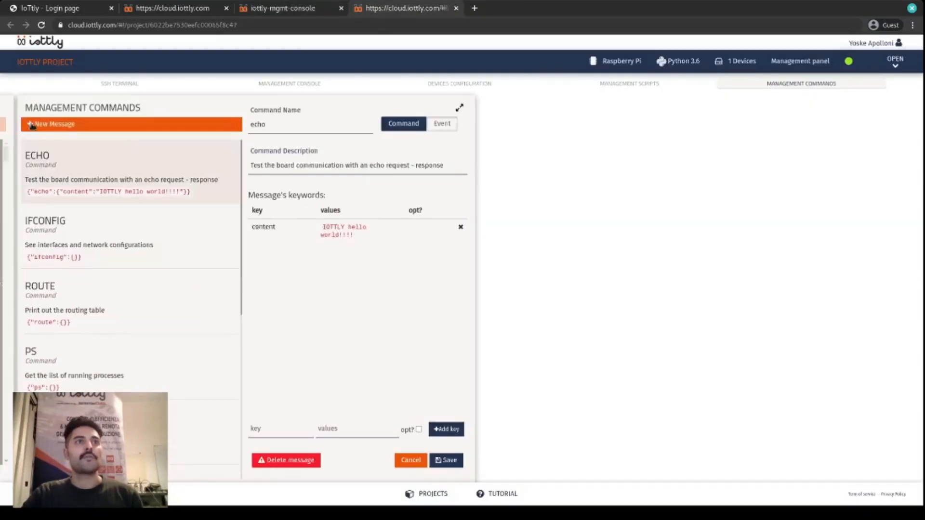
- Start a new management command named write_to_file with the description "Writes to a file"
left_click(28, 126)
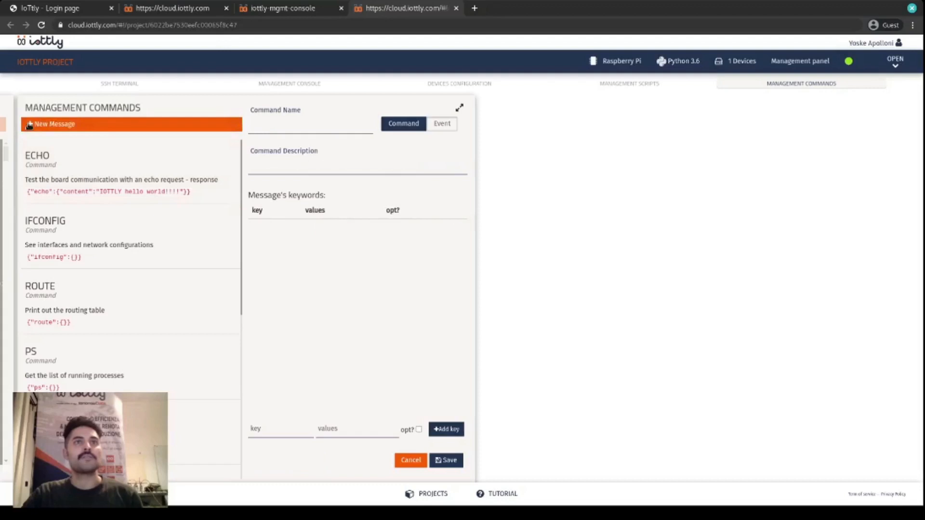
left_click(294, 126)
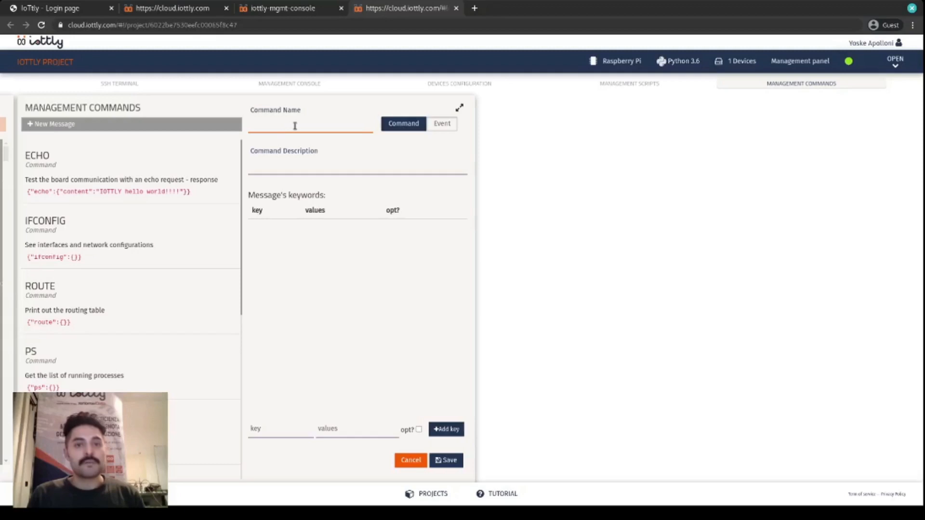
type("wi")
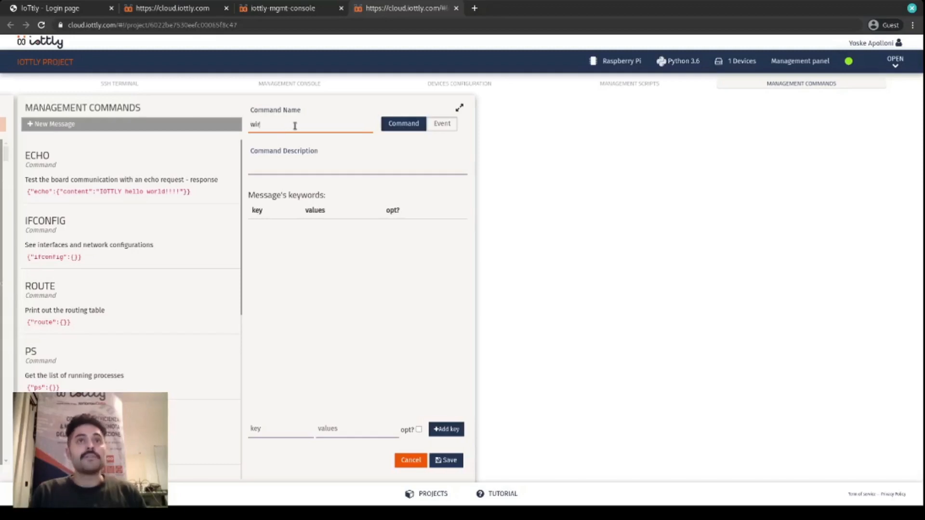
type("ite")
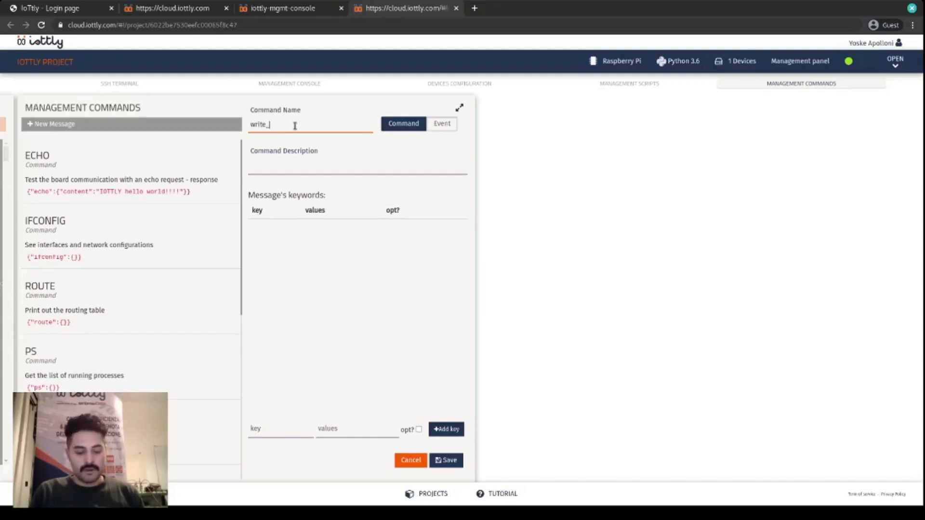
type("_to_file")
left_click(289, 168)
type("Write")
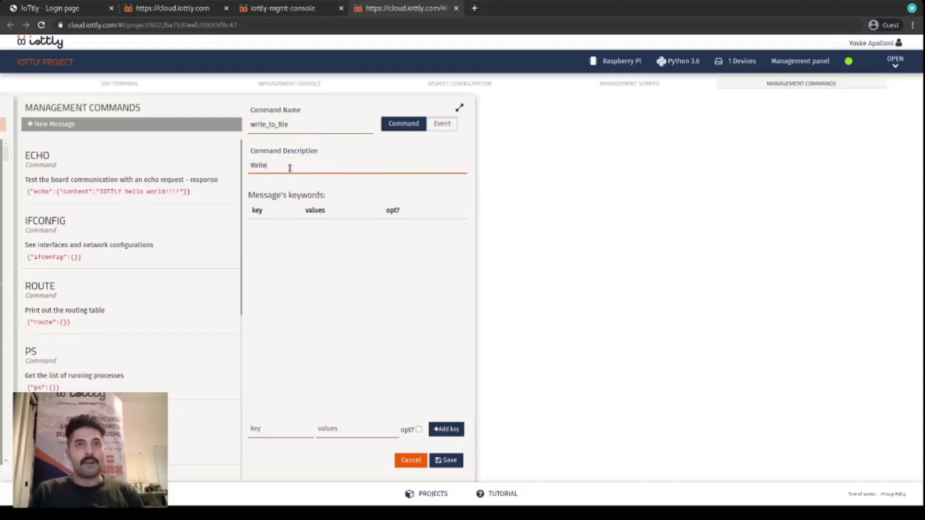
type("s to a file")
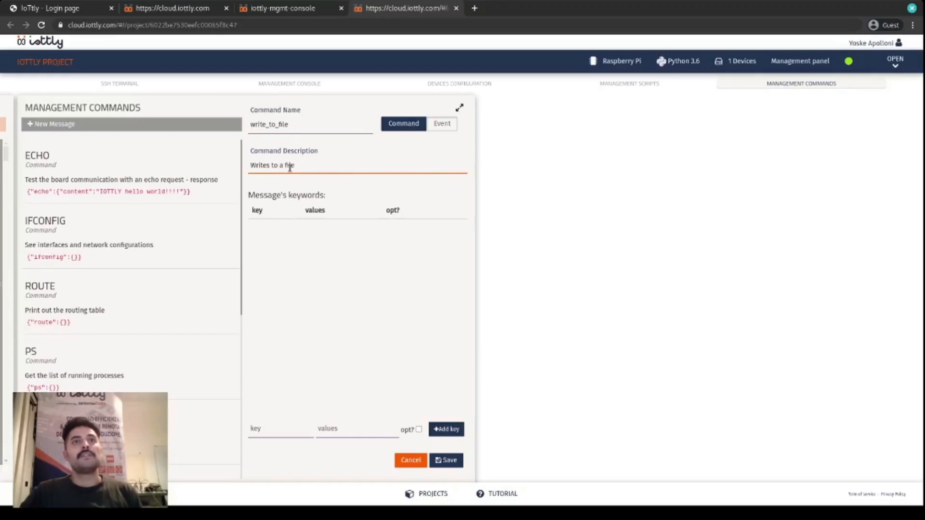
- Add a required file_path key with a free value to the write_to_file command
left_click(289, 428)
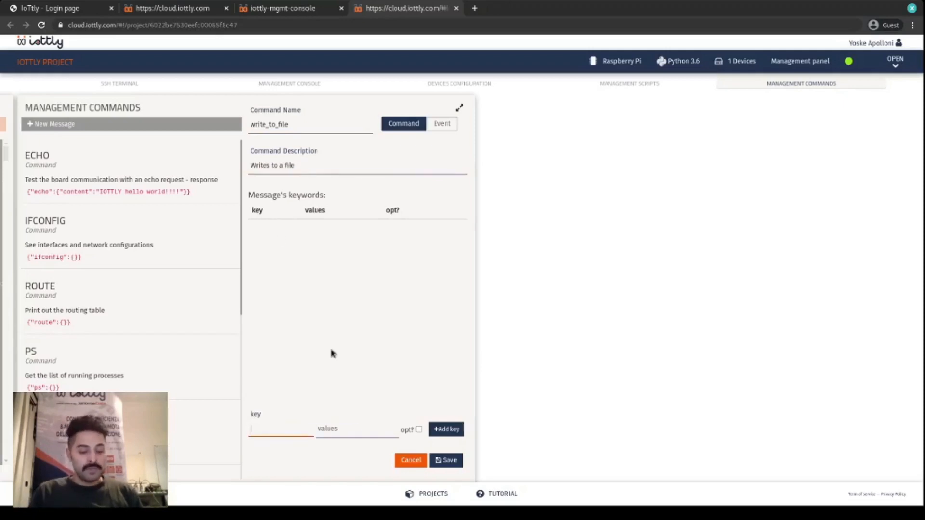
type("file_path")
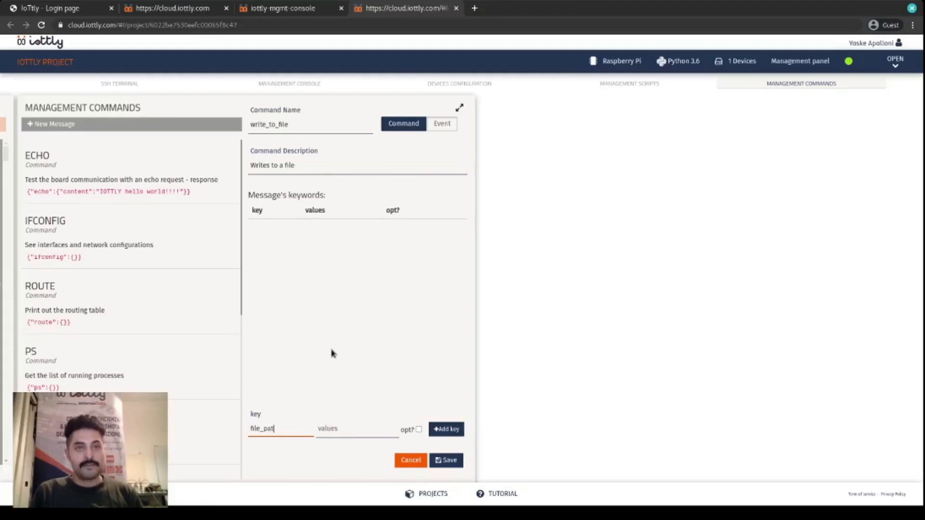
left_click(346, 431)
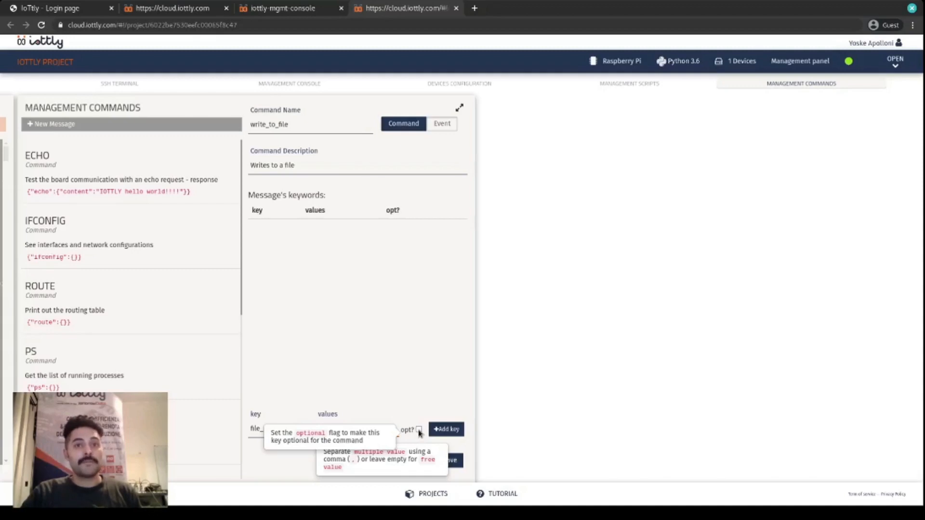
left_click(444, 429)
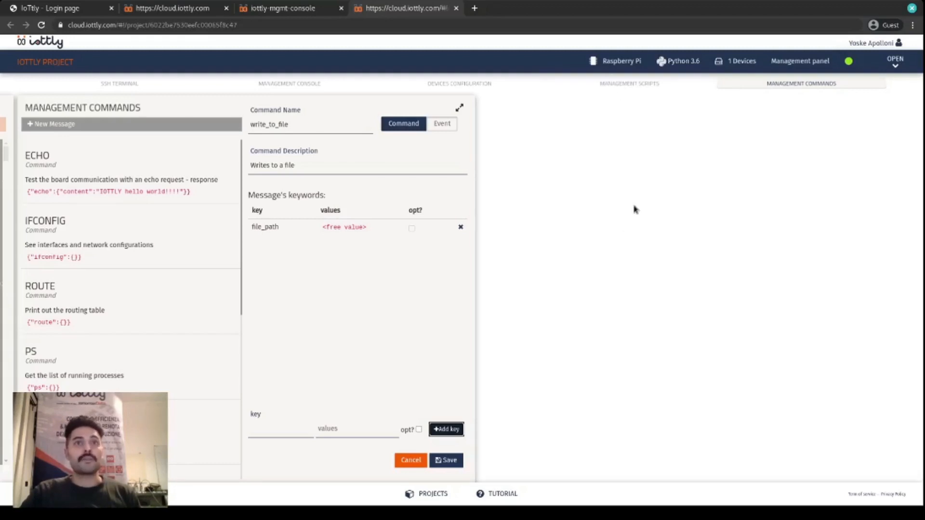
- Add a required content key with a free value and save the write_to_file command
left_click(297, 432)
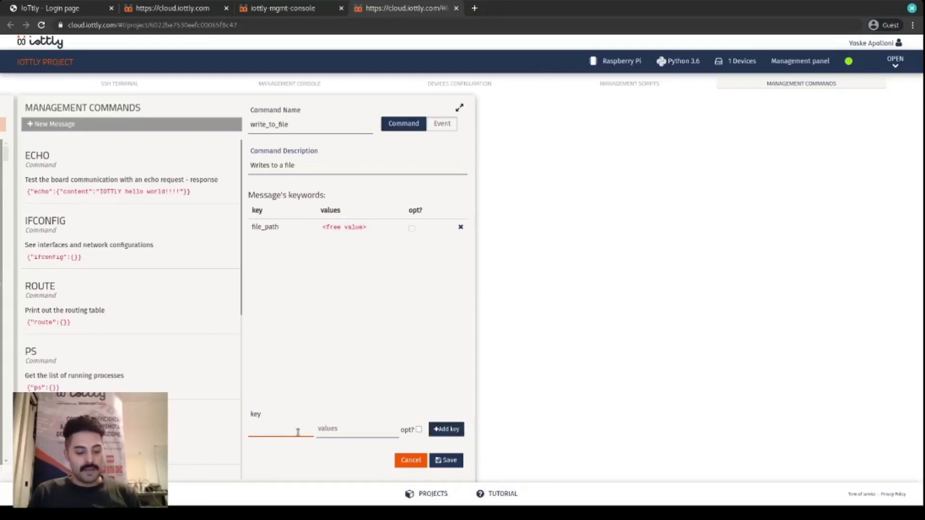
type("contet")
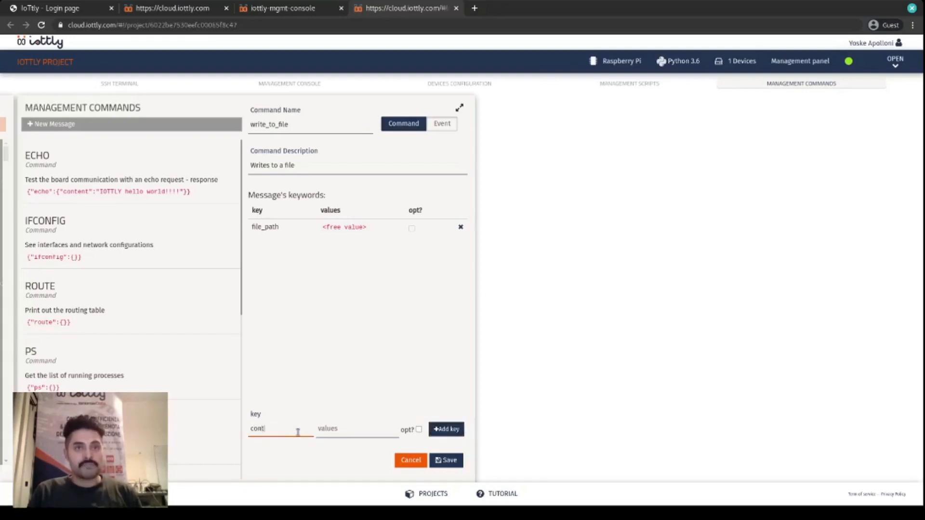
left_click(364, 432)
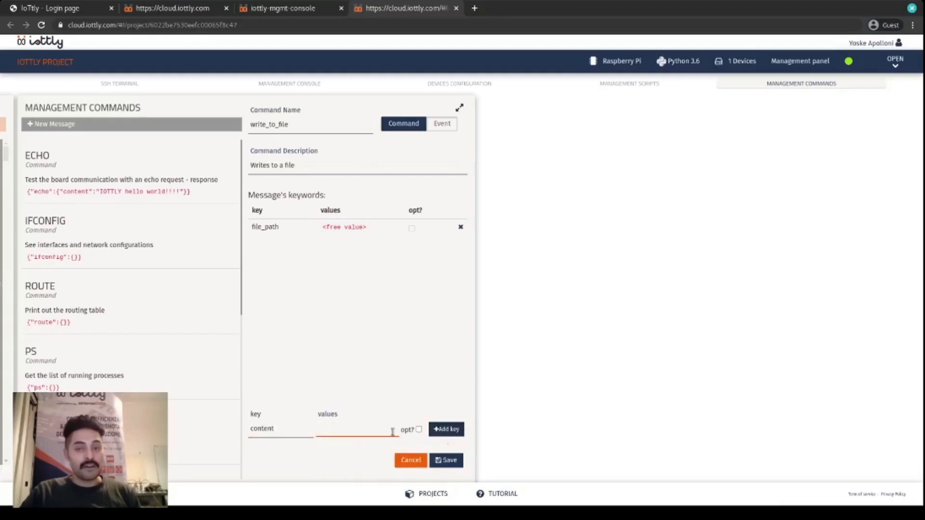
left_click(440, 430)
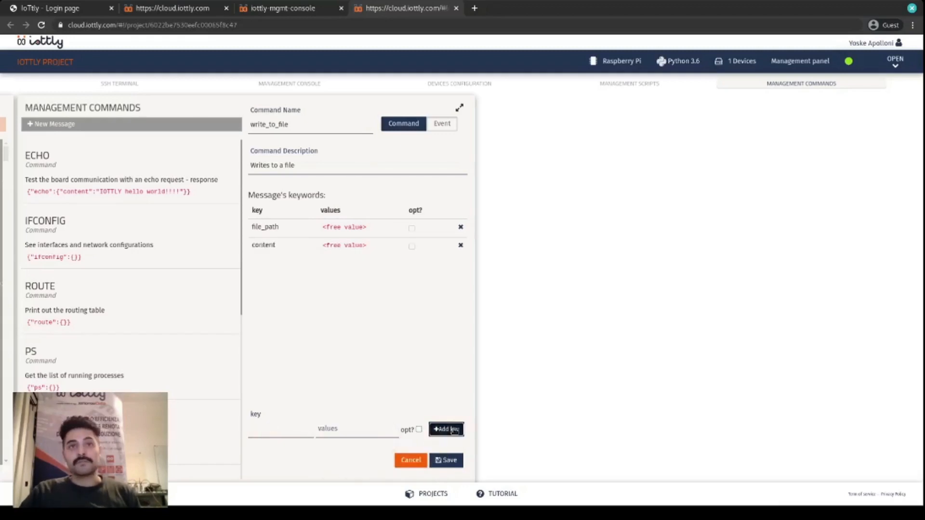
left_click(455, 461)
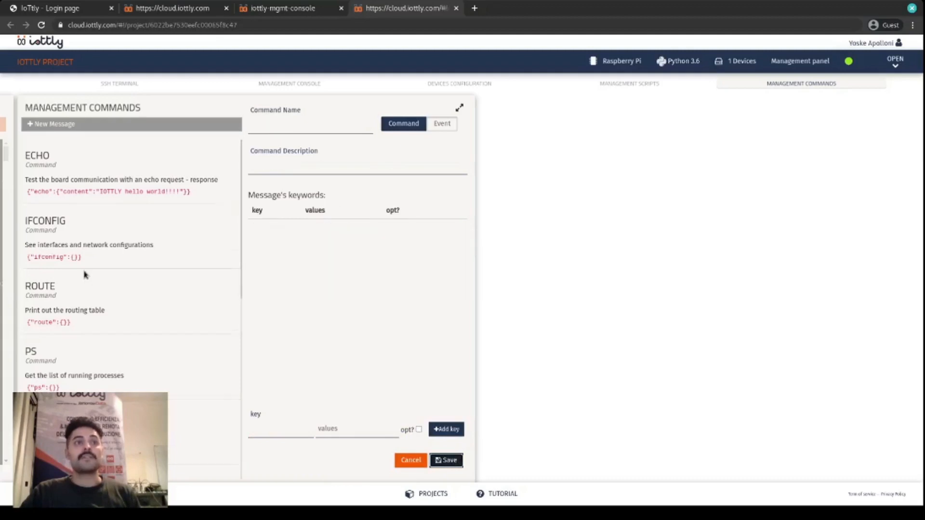
- Review the saved write_to_file command, then open its command handler script and examine the generated code
scroll(85, 302, "down", 5)
scroll(77, 327, "down", 3)
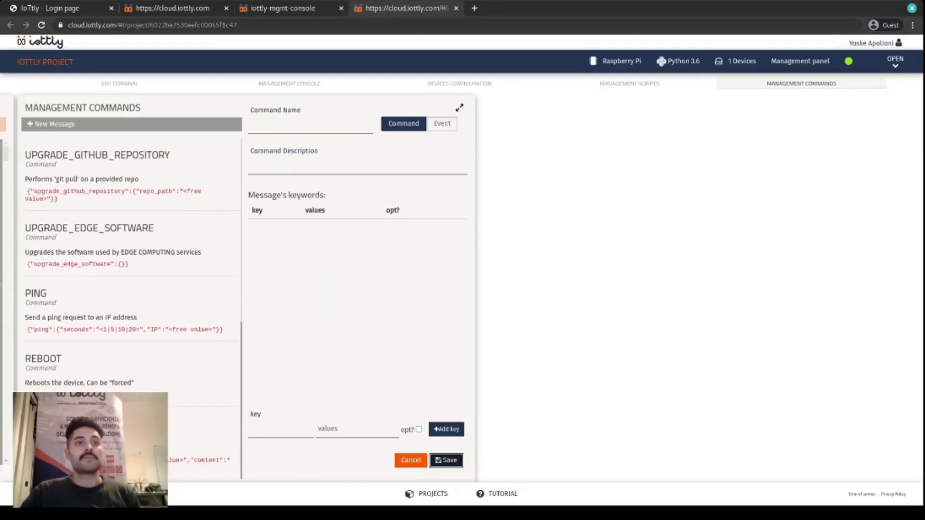
left_click(82, 436)
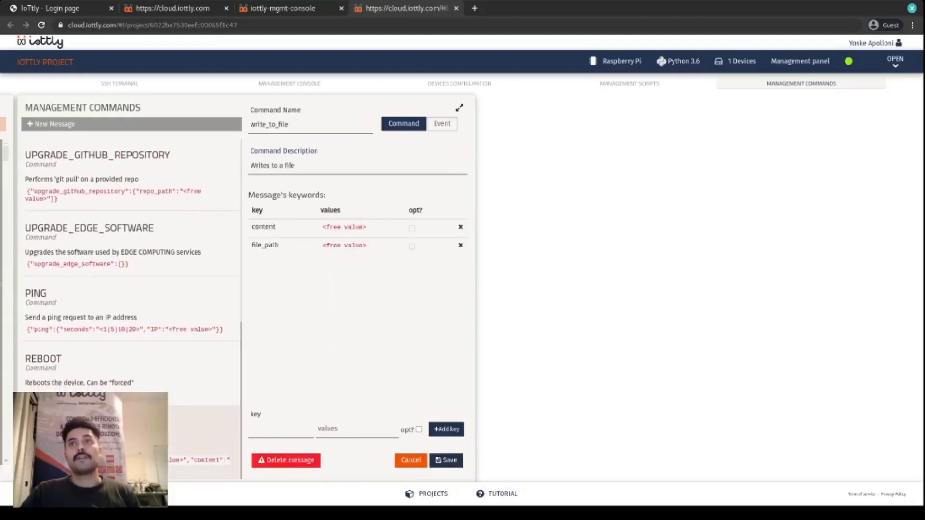
left_click(624, 84)
left_click(93, 331)
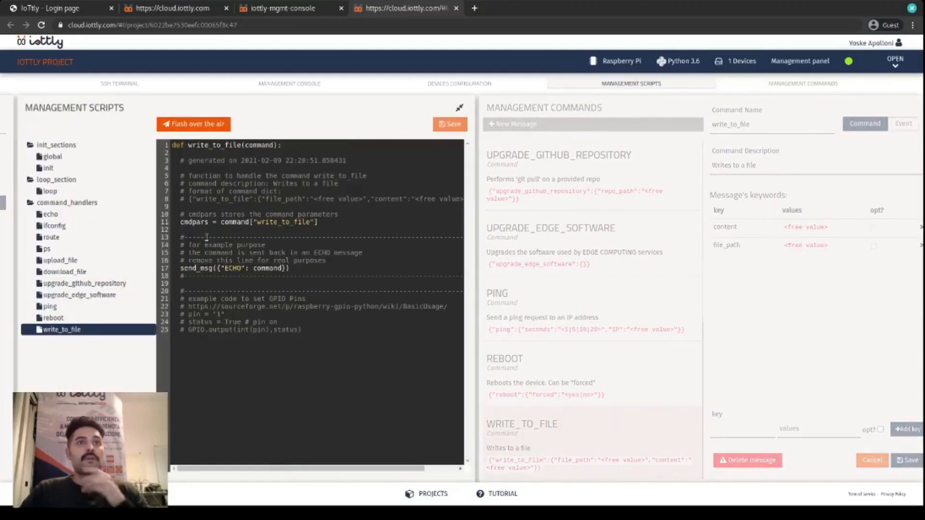
left_click_drag(256, 164, 275, 223)
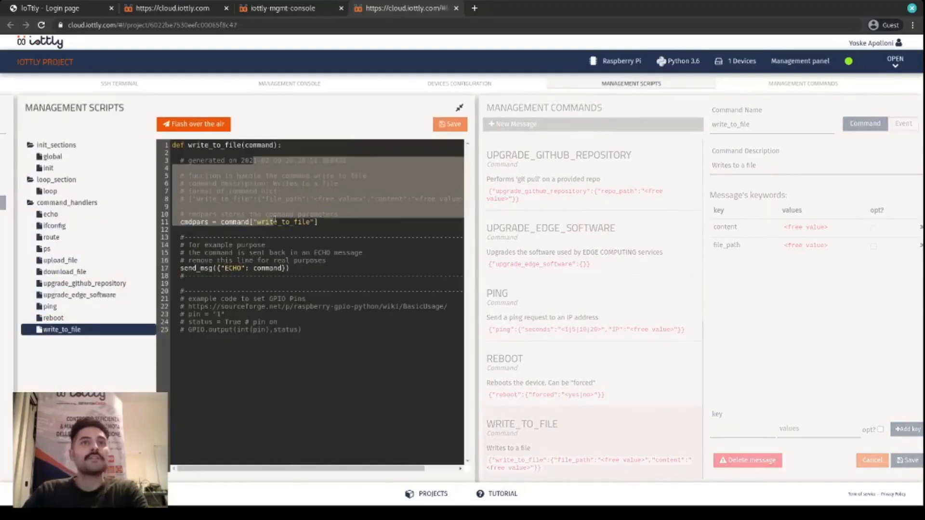
left_click(313, 335)
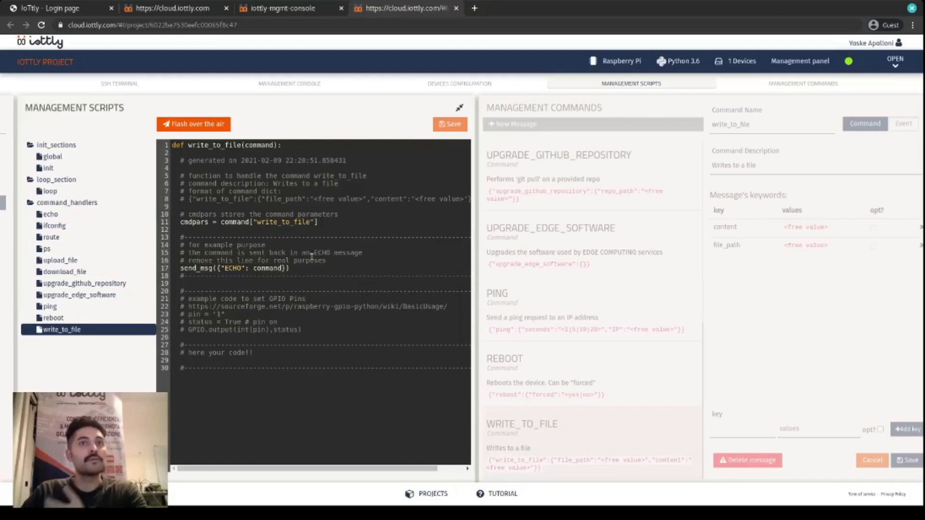
- Below the cmdpars assignment in the write_to_file handler, add the line file_path = cmdpars["file_path"]
left_click(319, 223)
left_click(320, 224)
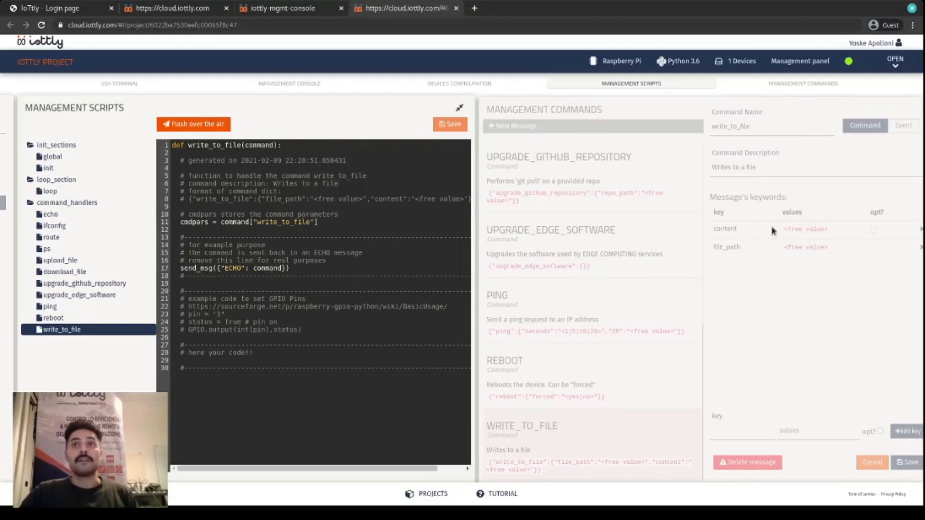
key("Return")
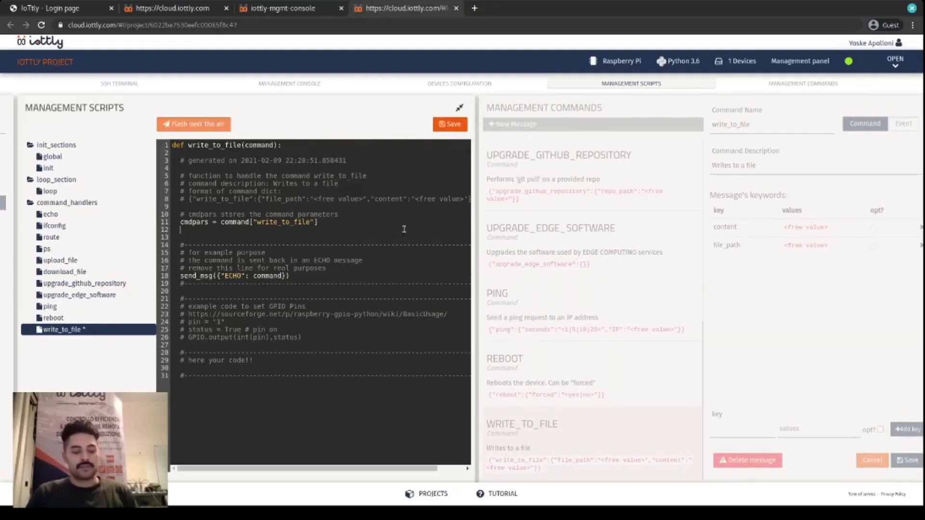
type("file_path =")
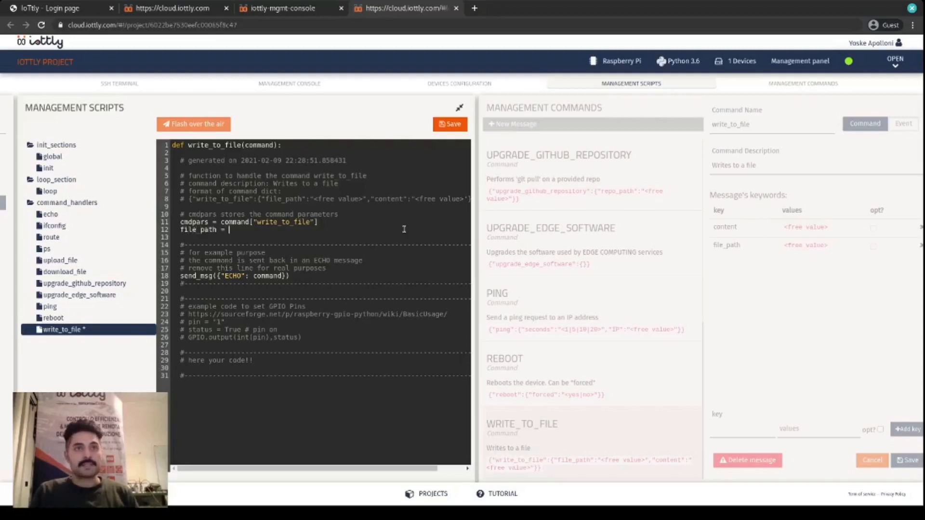
type(" cmdpars")
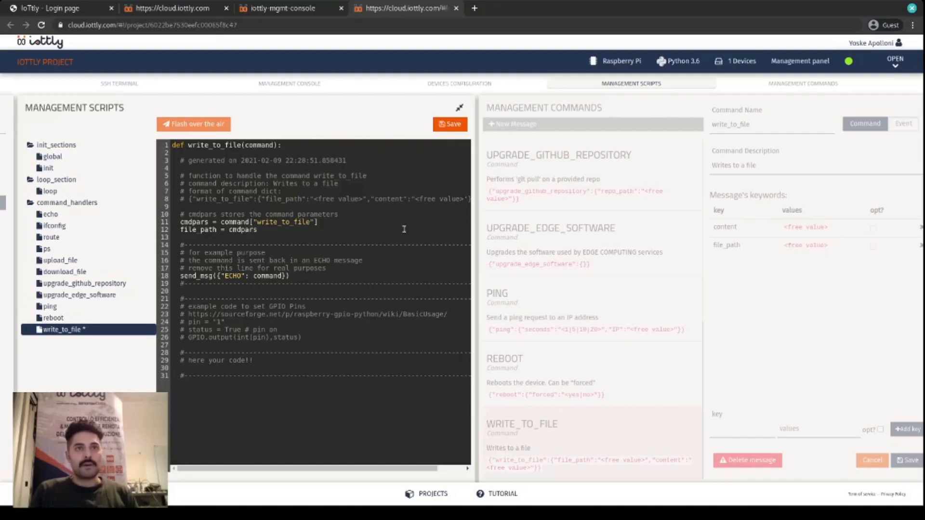
type("[\"file_path\"]")
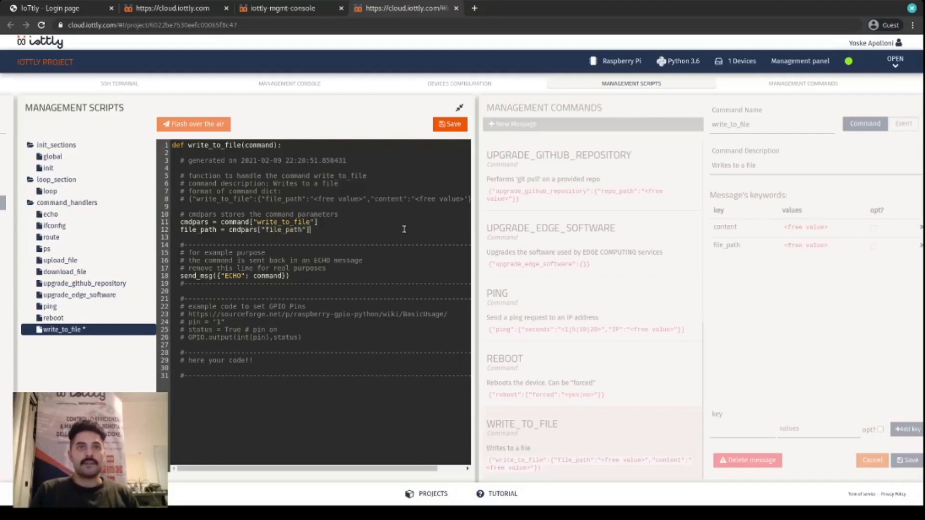
- Add the line content = cmdpars["content"] under the file_path assignment
key("Return")
type("content")
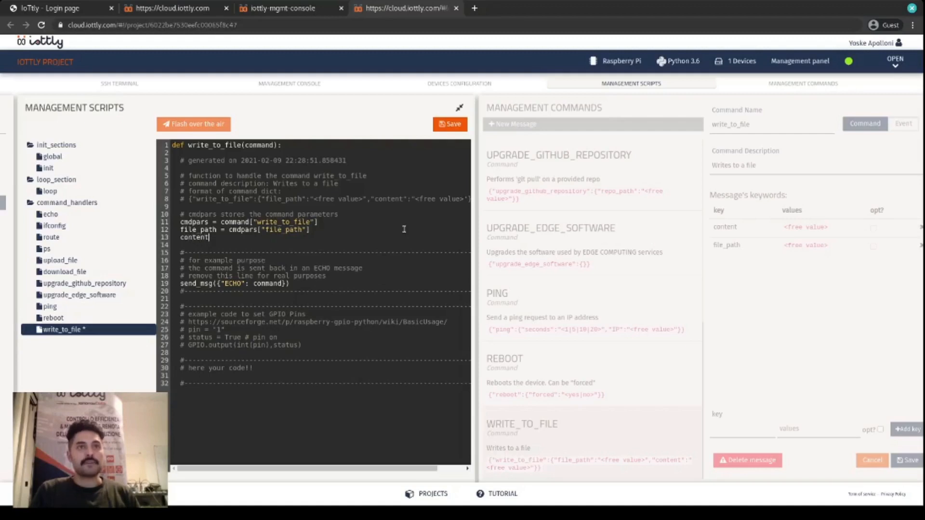
type(" = cmdpars[")
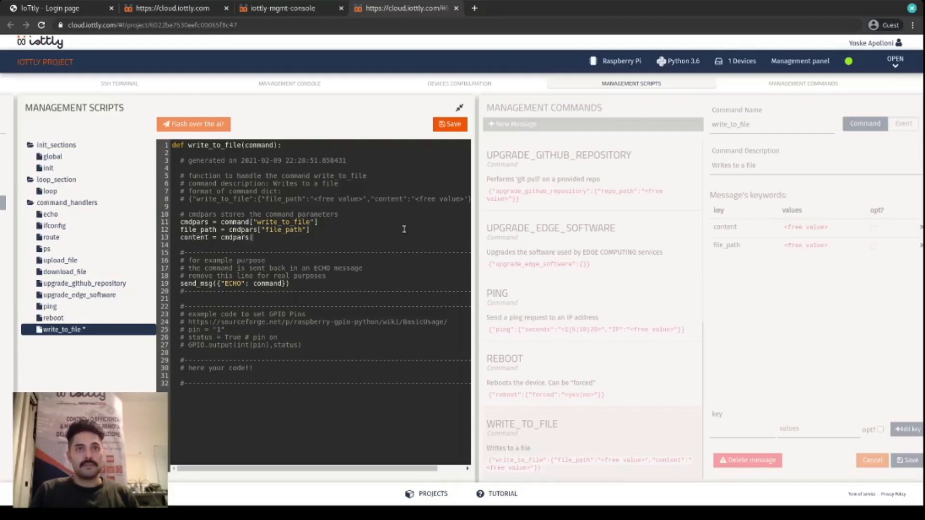
type("\"content\"]")
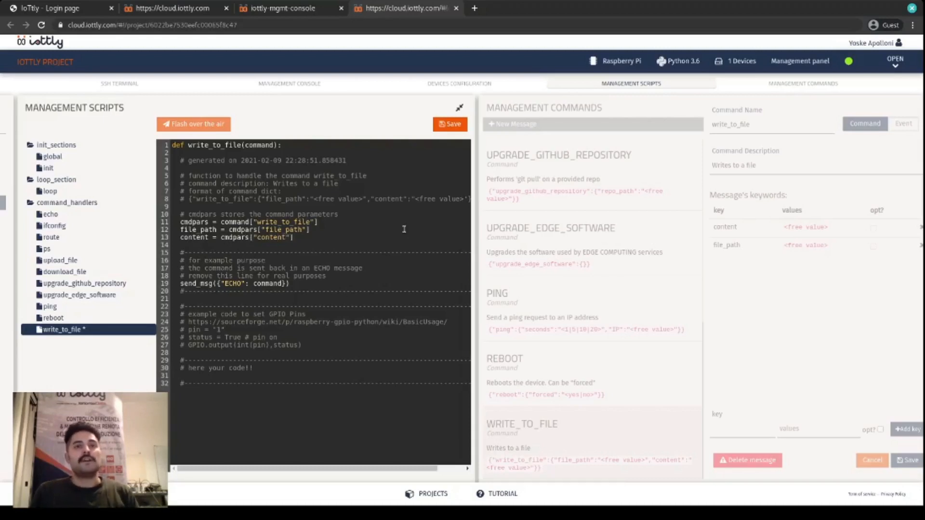
- Leave a blank line after the content assignment and add with open(file_path, "w") as f: to open the target file for writing
key("Return")
key("Return")
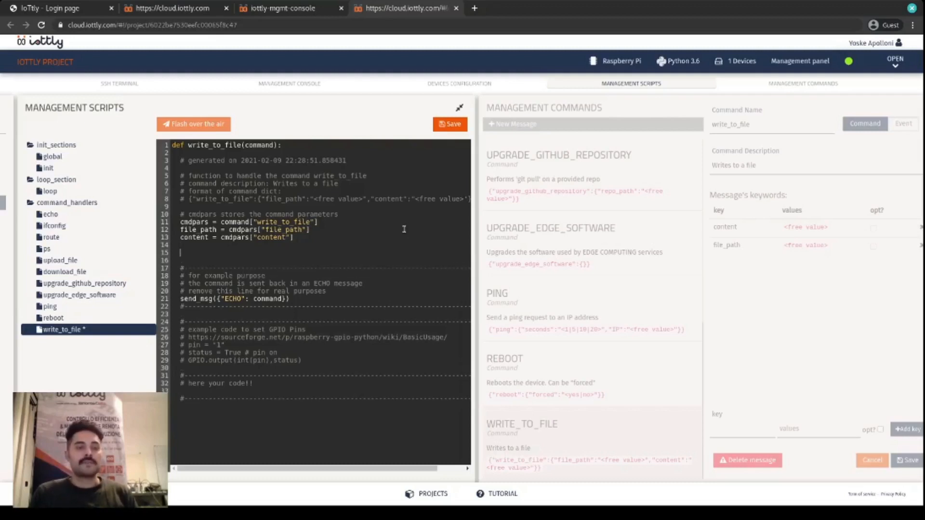
type("with ope")
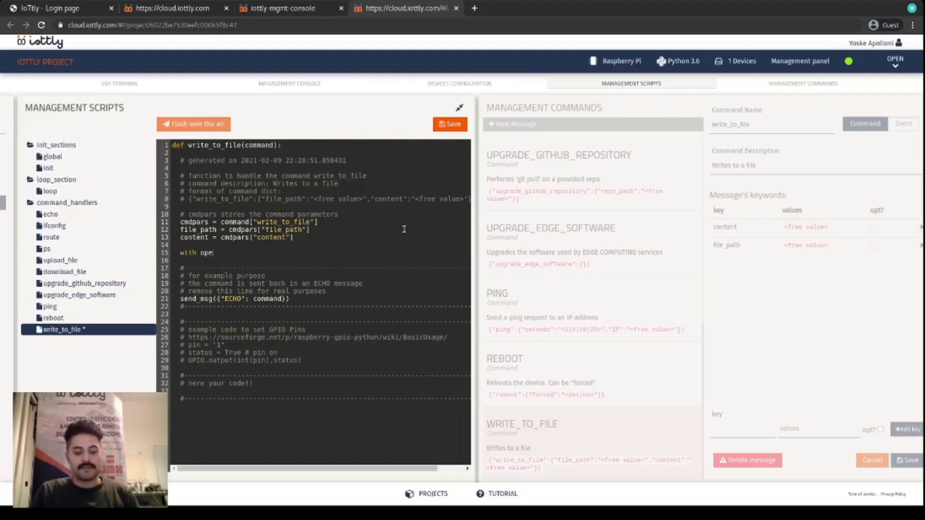
type("n(file_path, \"w")
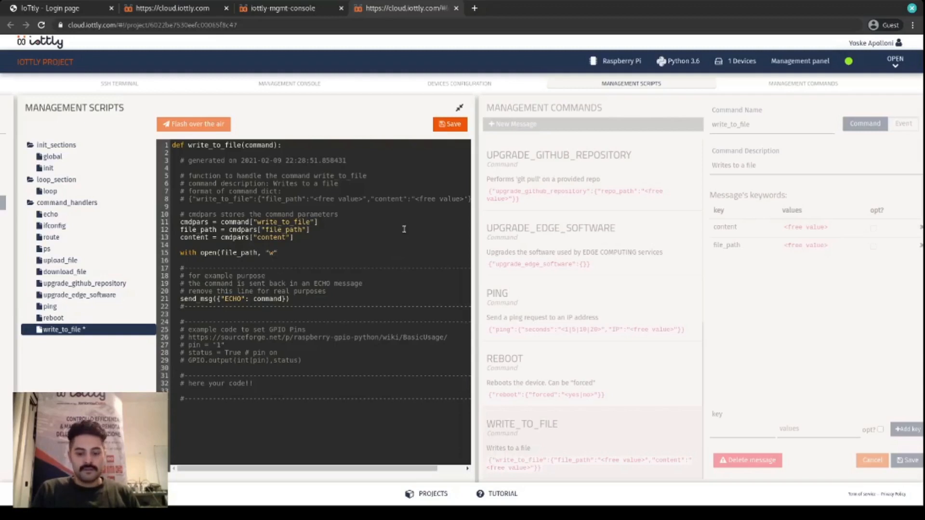
type("\") as f:")
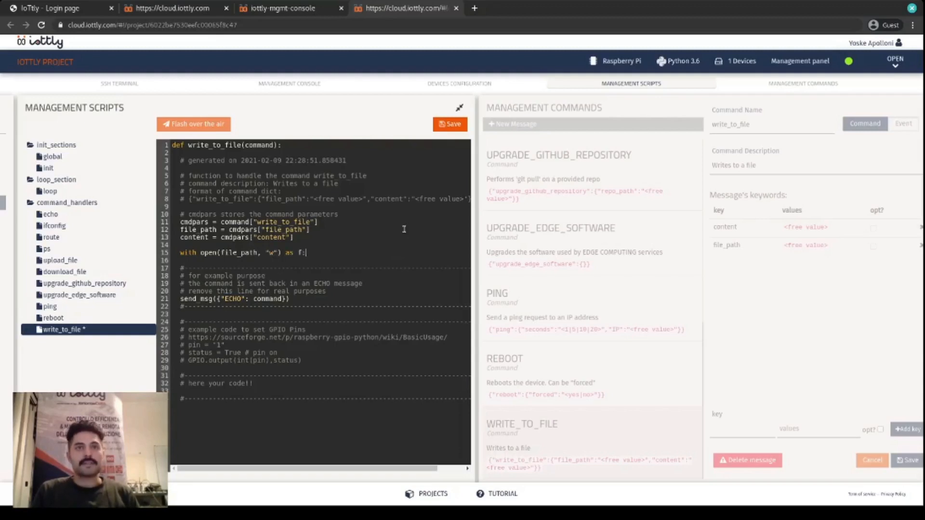
- Inside the with block, write the content and a trailing newline using f.write(content) and f.write("\n")
key("Return")
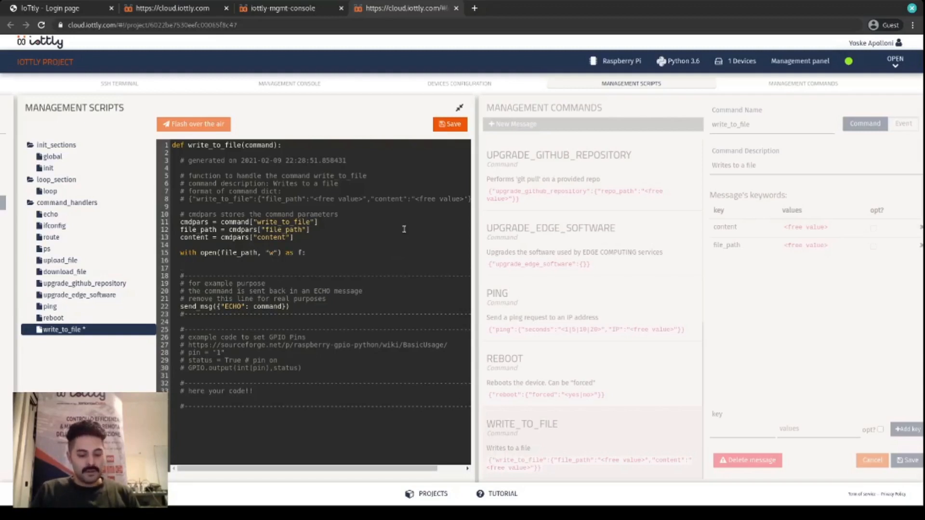
type("f.write(conte")
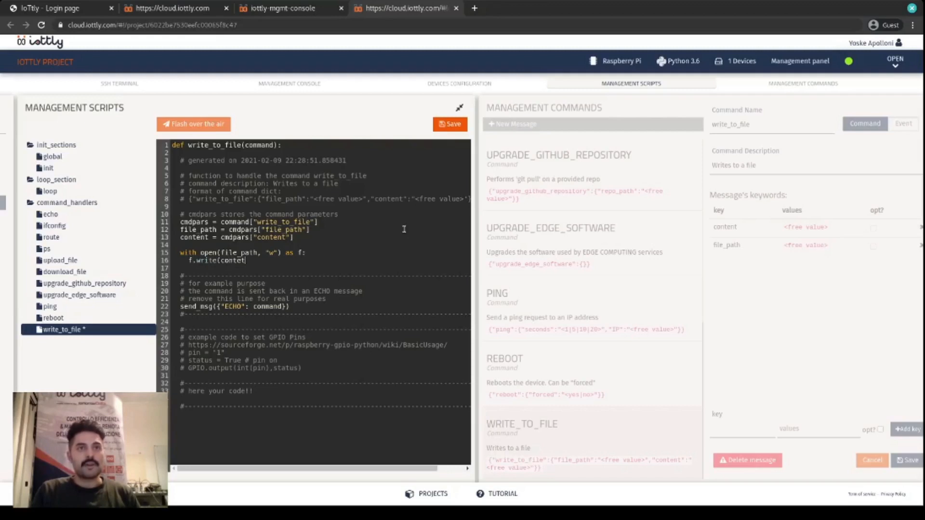
type("nt)")
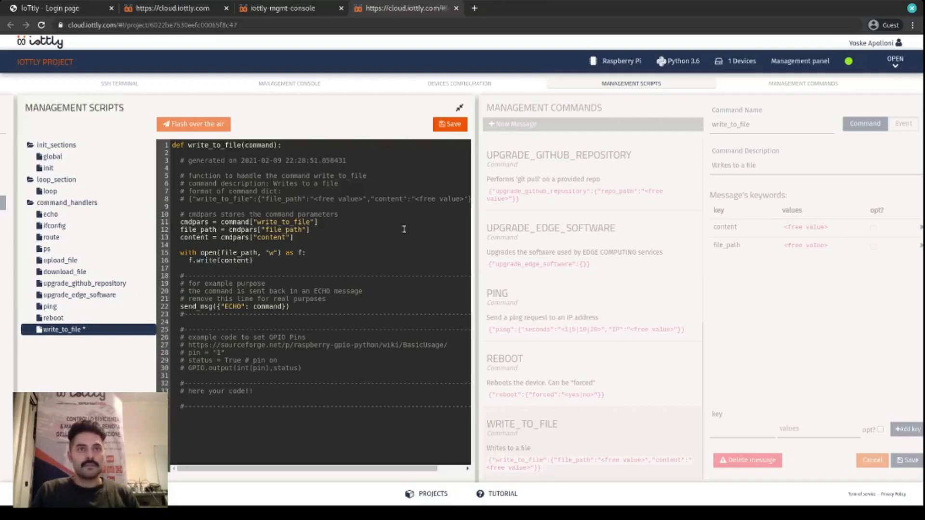
key("Return")
type("f.write")
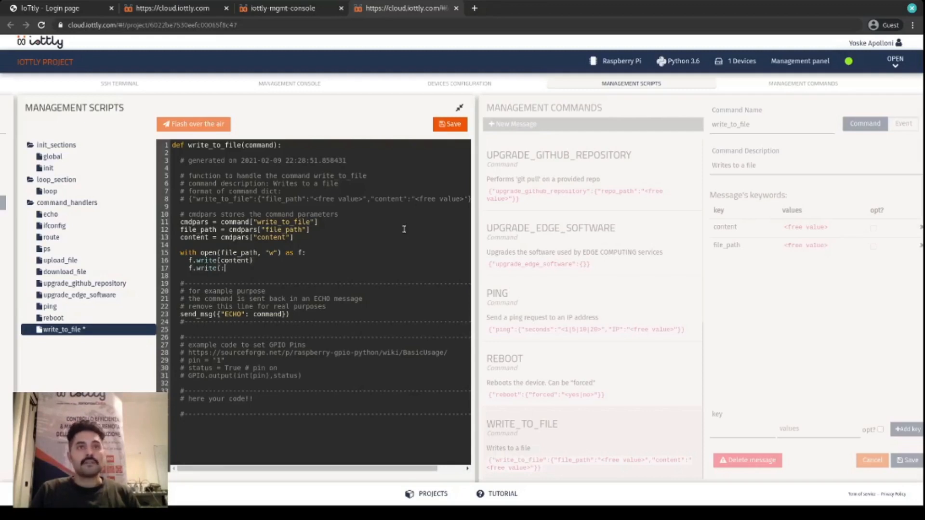
type("(\"\\n")
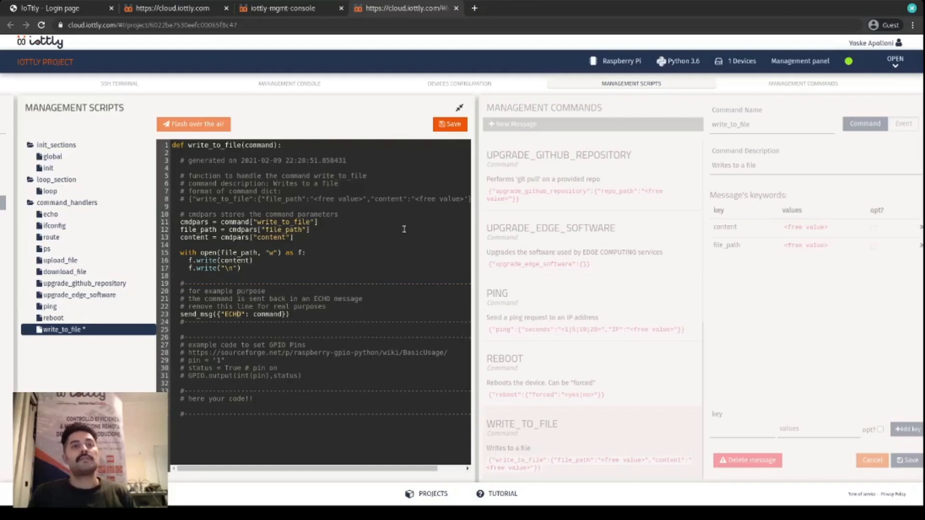
- Examine the handler's send_msg line alongside the device message log in the management console, collapsing the expanded ping messages
key("ctrl+shift+Right")
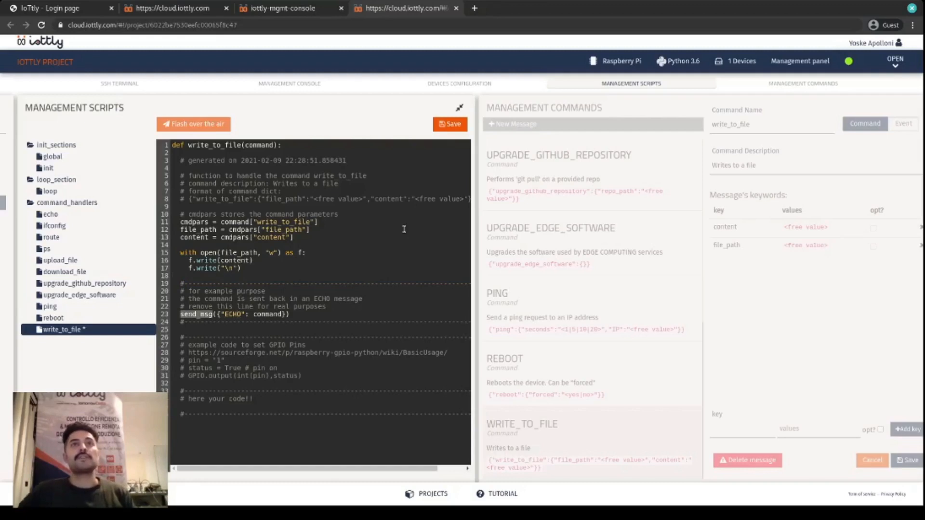
left_click(315, 14)
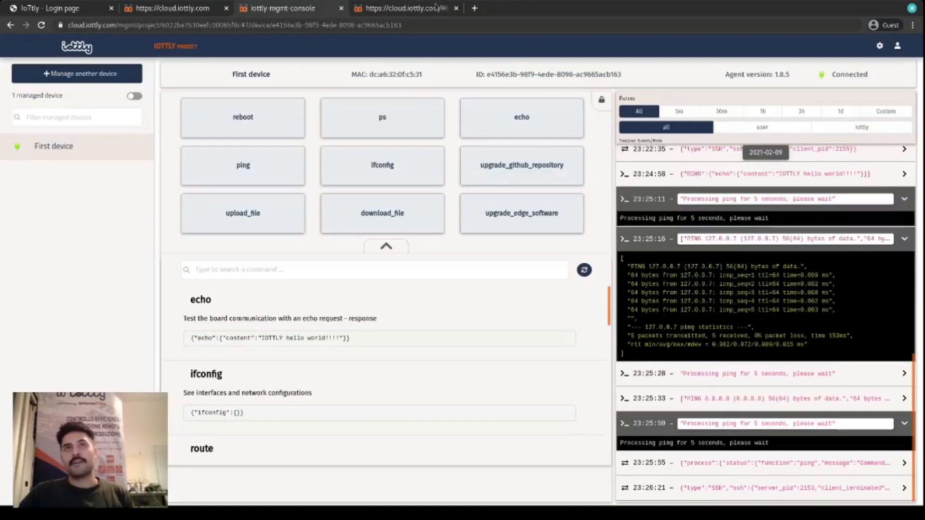
left_click(380, 8)
left_click_drag(291, 313, 175, 314)
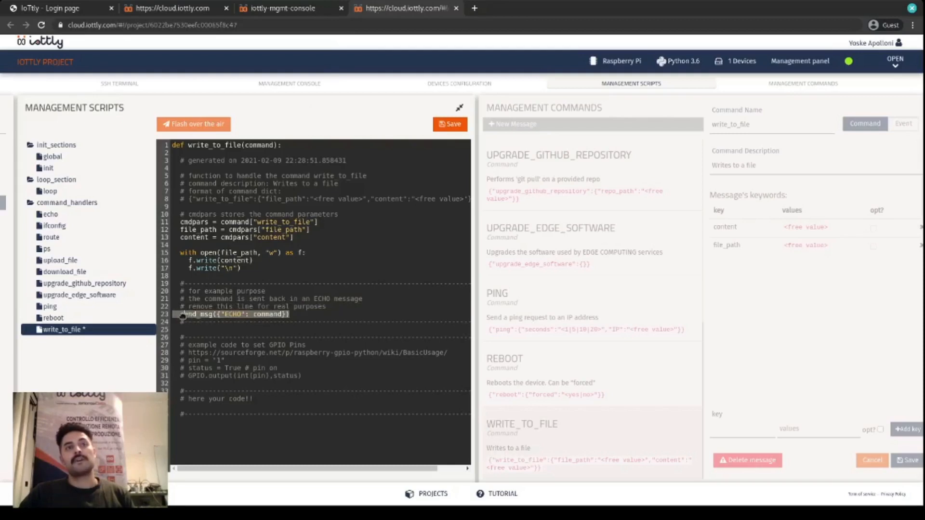
left_click(284, 8)
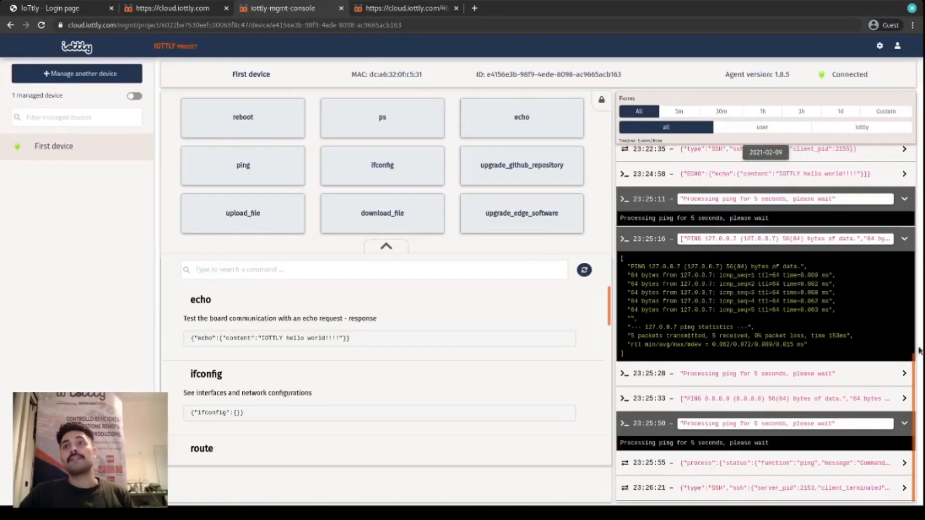
left_click(809, 423)
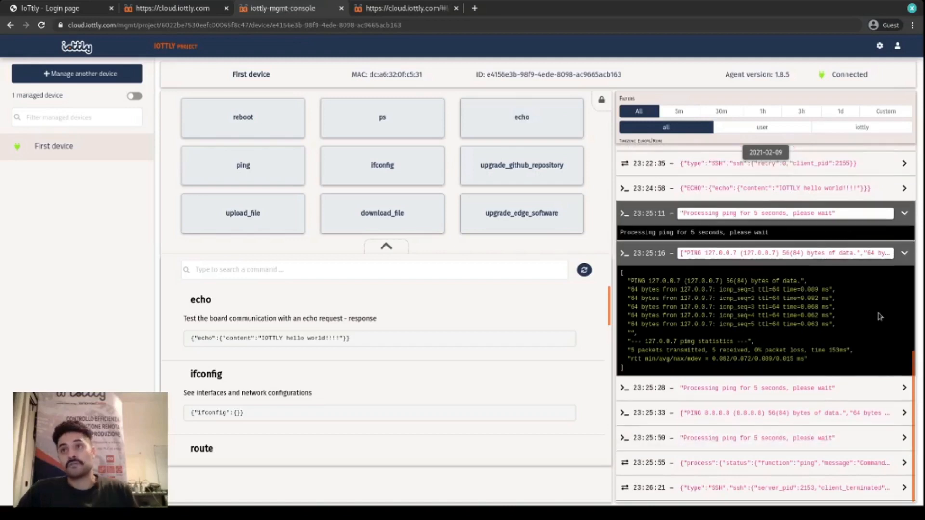
left_click(821, 253)
left_click(839, 328)
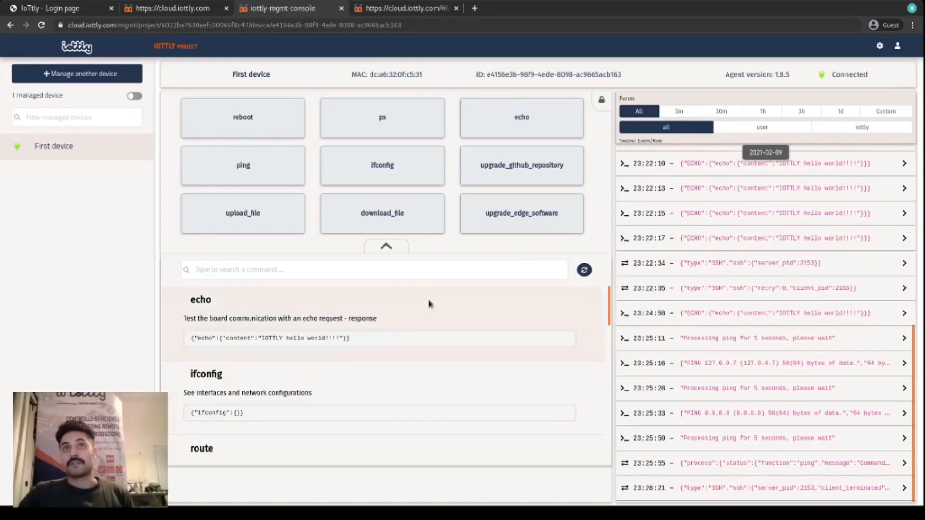
left_click(385, 9)
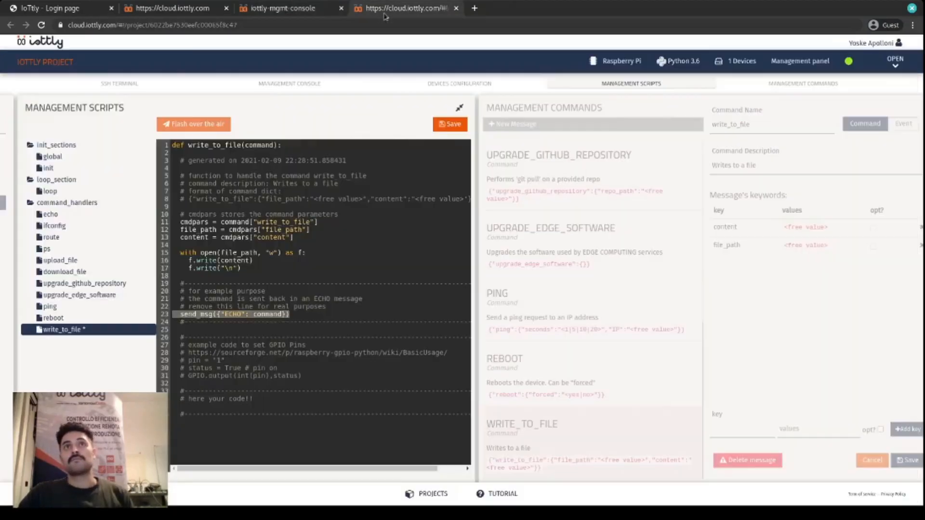
- Replace the "ECHO" key in the send_msg call with "success"
left_click(331, 316)
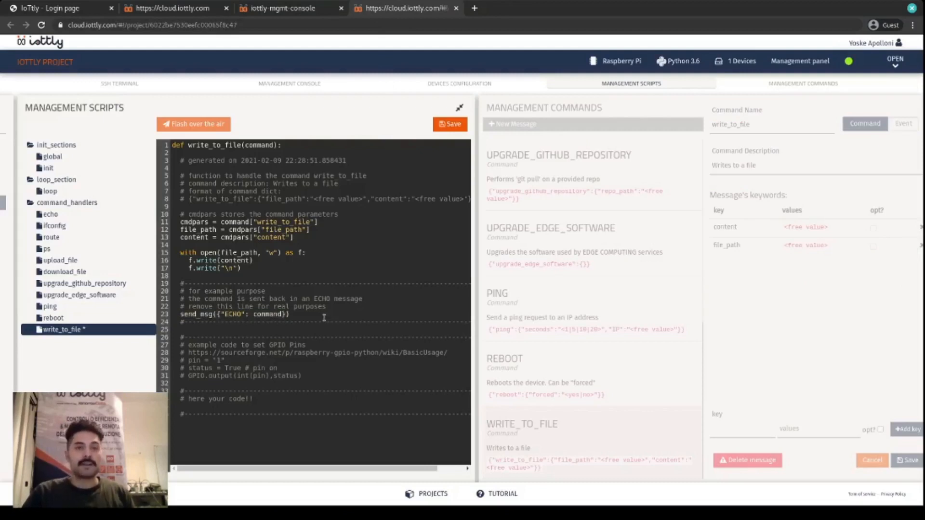
key("shift+Home")
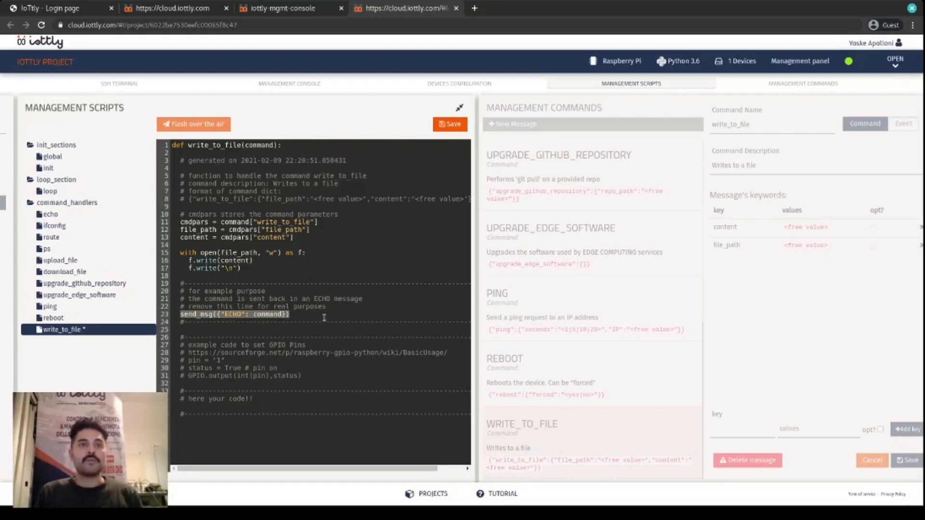
key("End")
key("ctrl+shift+Left")
key("ctrl+shift+Left")
key("ctrl+shift+Left")
key("ctrl+shift+Left")
key("ctrl+shift+Left")
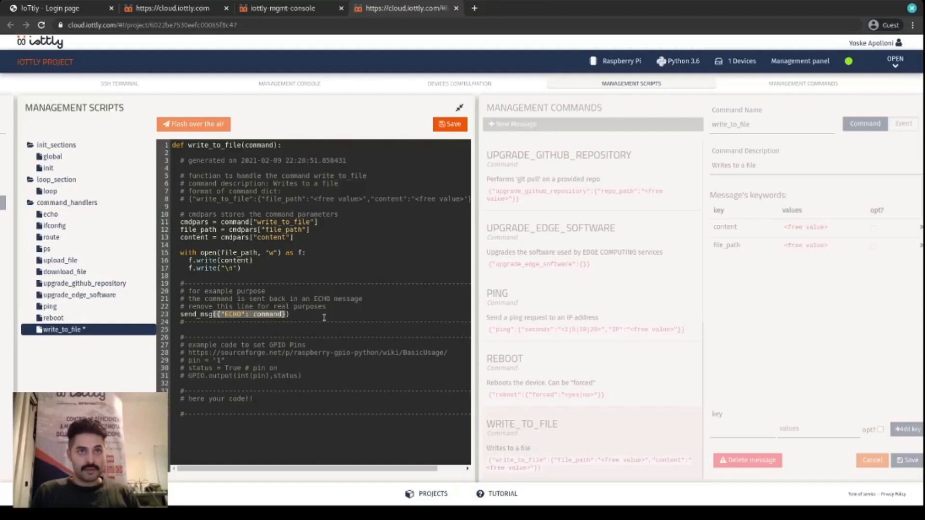
key("ctrl+Right")
key("ctrl+Right")
key("BackSpace")
key("BackSpace")
key("BackSpace")
key("BackSpace")
type("succes")
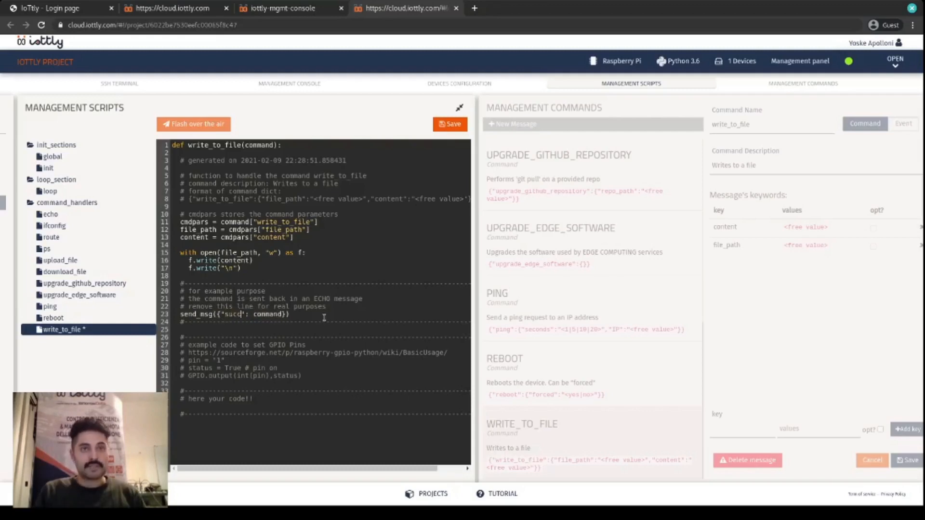
type("s")
- Replace the command value of the "success" key in the send_msg call with True
key("Right")
key("ctrl+shift+Right")
key("BackSpace")
type("True")
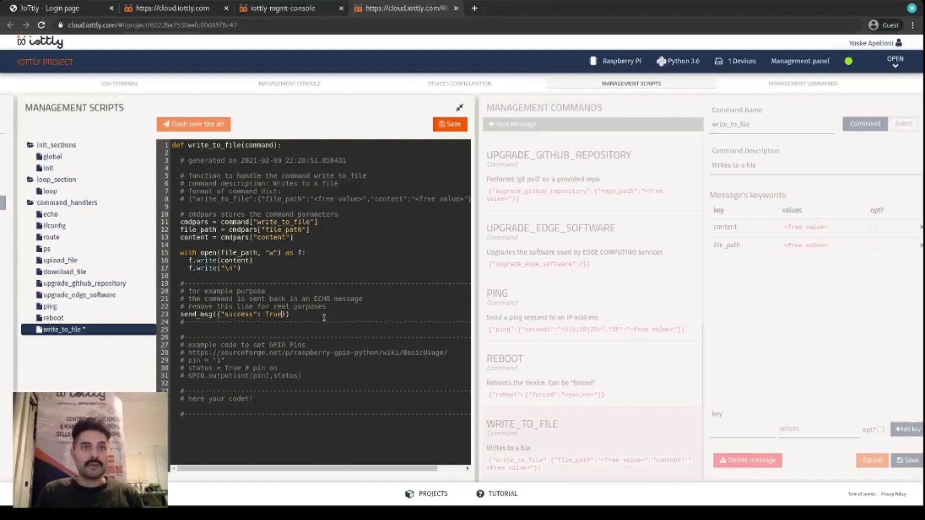
type(", \"conetnt")
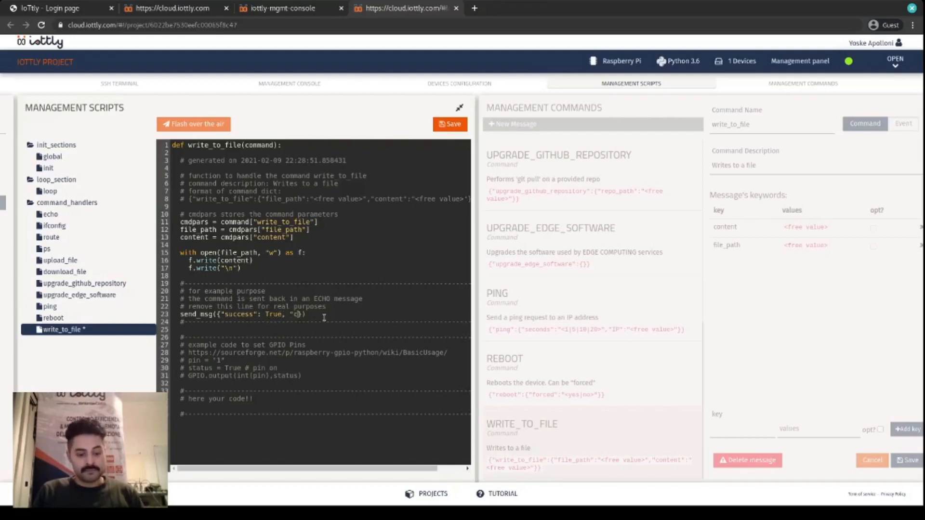
- Add a second entry, "content": content, to the send_msg dictionary after the "success" entry
key("BackSpace")
key("BackSpace")
key("BackSpace")
key("BackSpace")
type("tent\":")
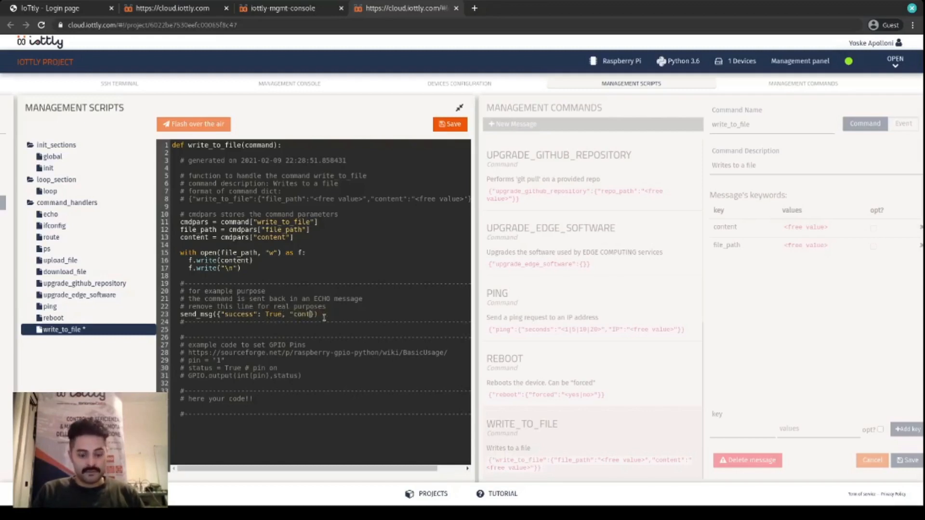
type(" \"content")
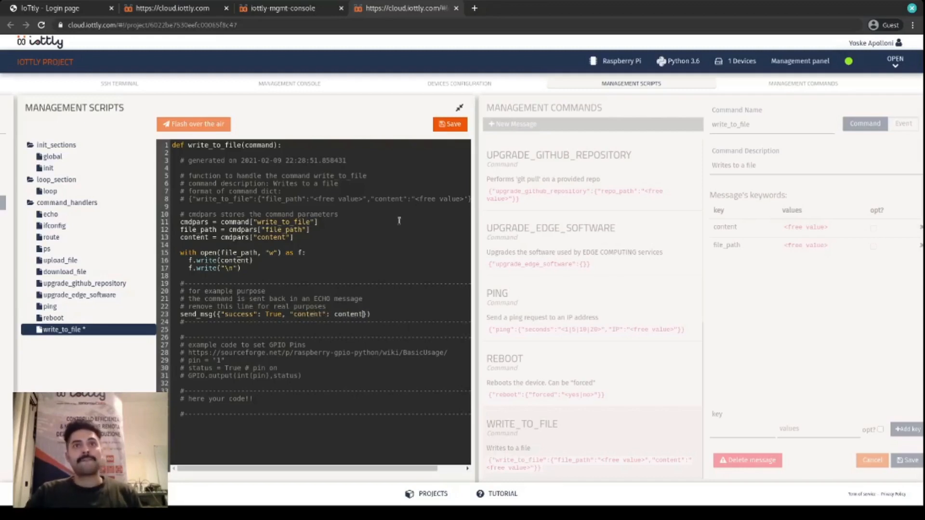
- Save the write_to_file script and flash the scripts over the air to the device, confirming the deployment
left_click(452, 124)
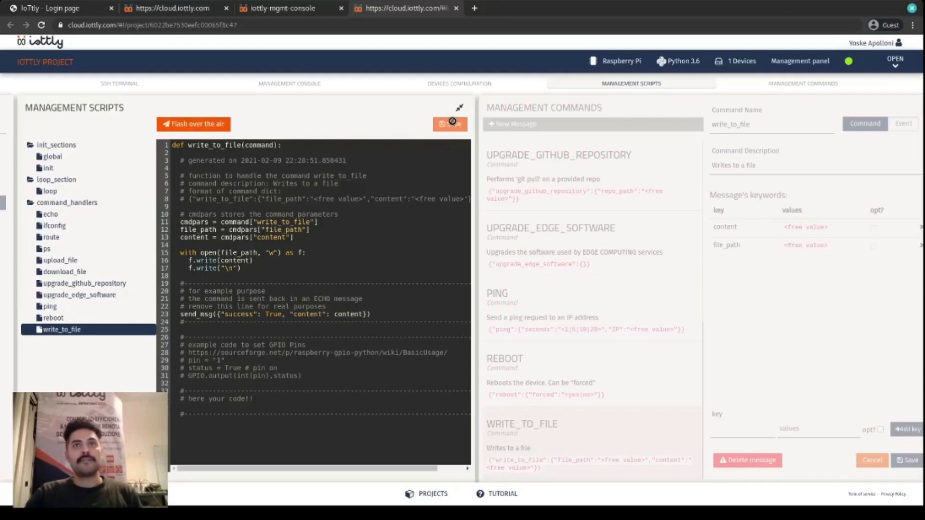
left_click(175, 124)
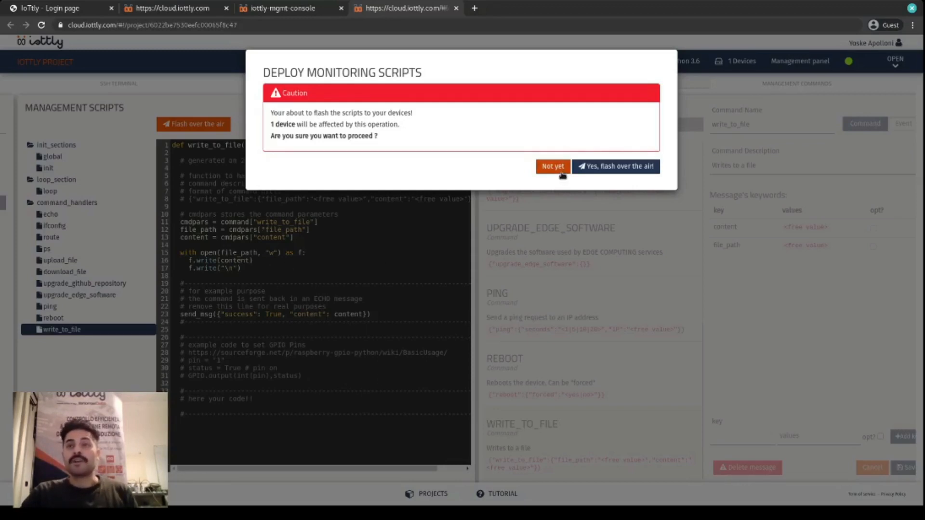
left_click(582, 170)
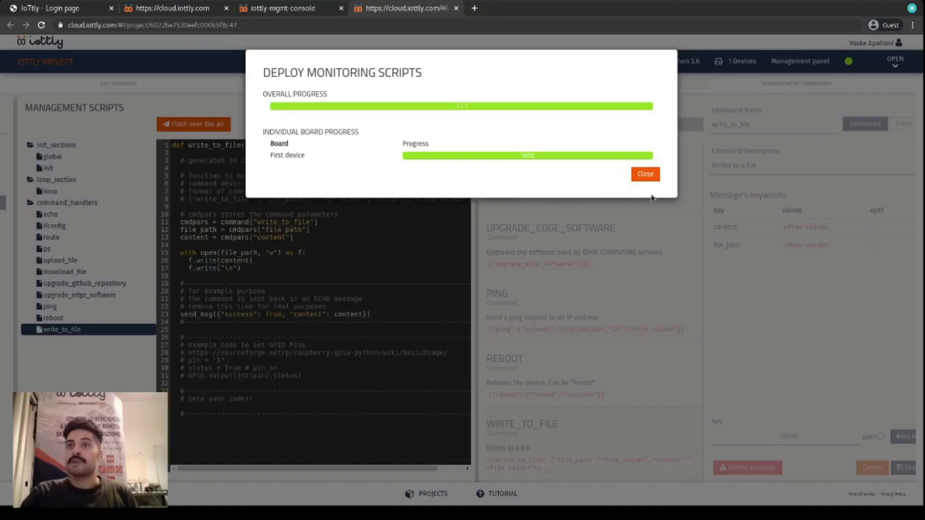
- Close the deployment progress dialog, reload the device management console and open the write_to_file command from the full command list
left_click(646, 174)
left_click(303, 16)
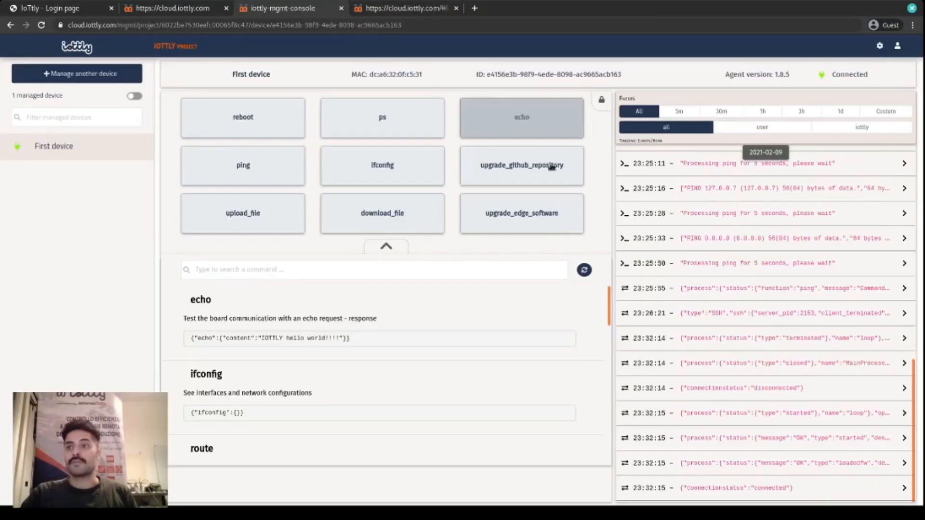
left_click(396, 247)
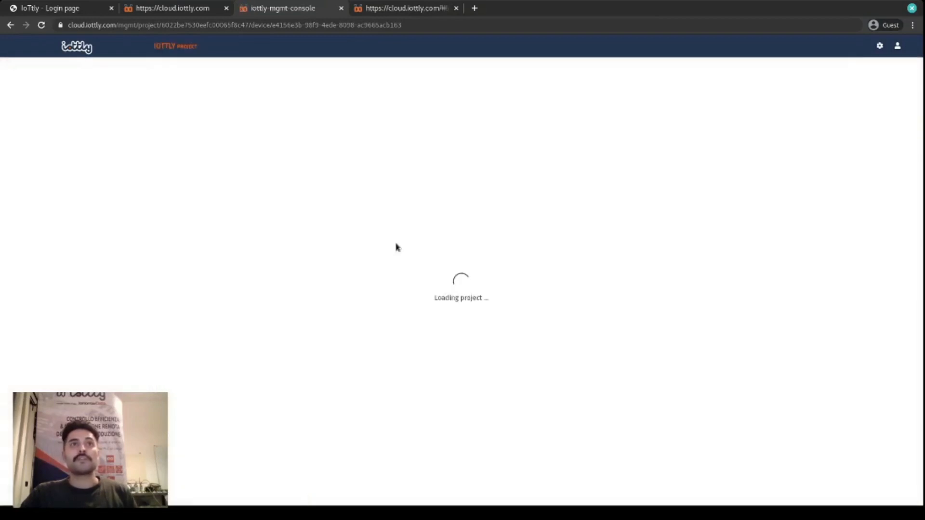
left_click(387, 246)
scroll(397, 338, "down", 5)
scroll(396, 337, "down", 5)
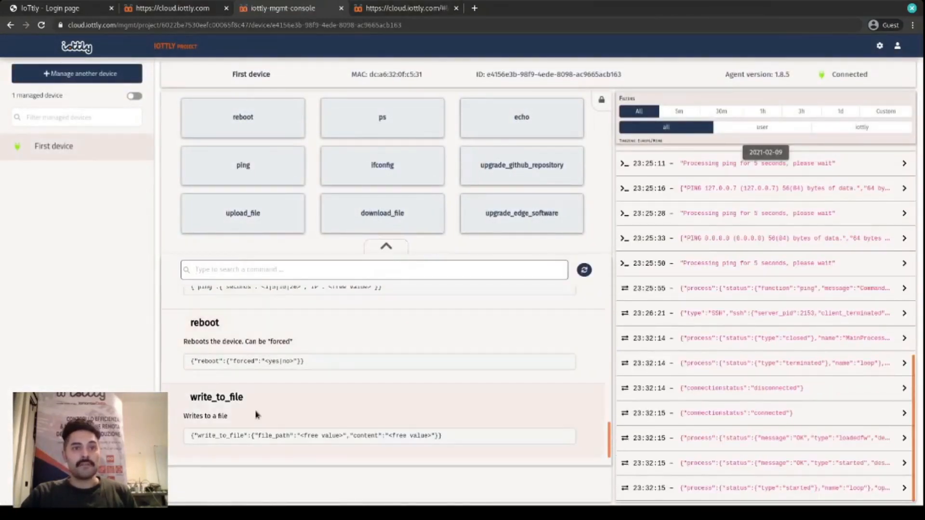
left_click(256, 414)
- Send write_to_file with content "hello waldo" and file path /home/pi/bar.txt, and expand the response in the message log
left_click(348, 150)
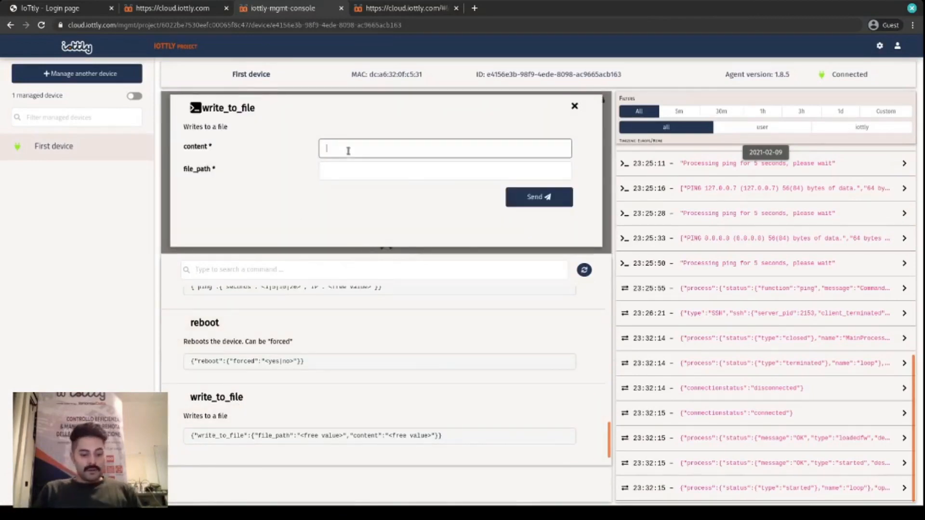
type("hel")
type("lo world")
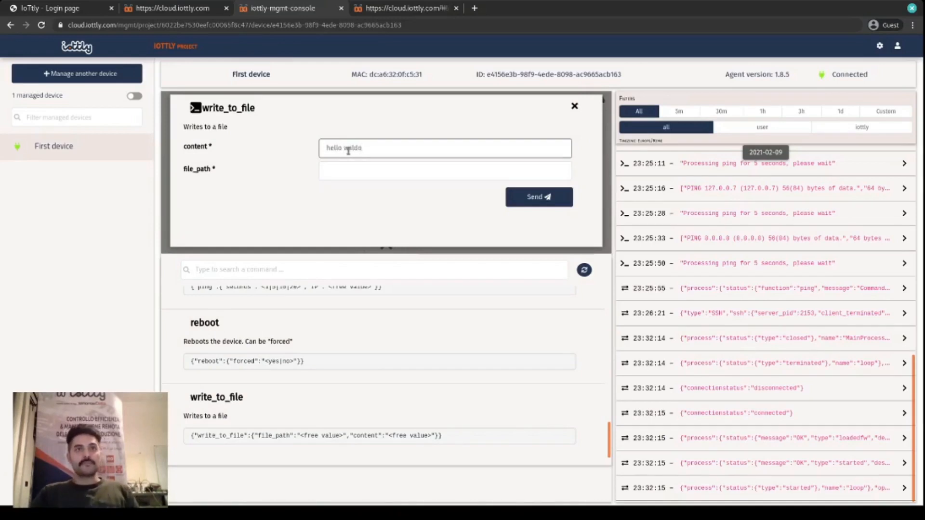
left_click(355, 177)
type("/home/pi/")
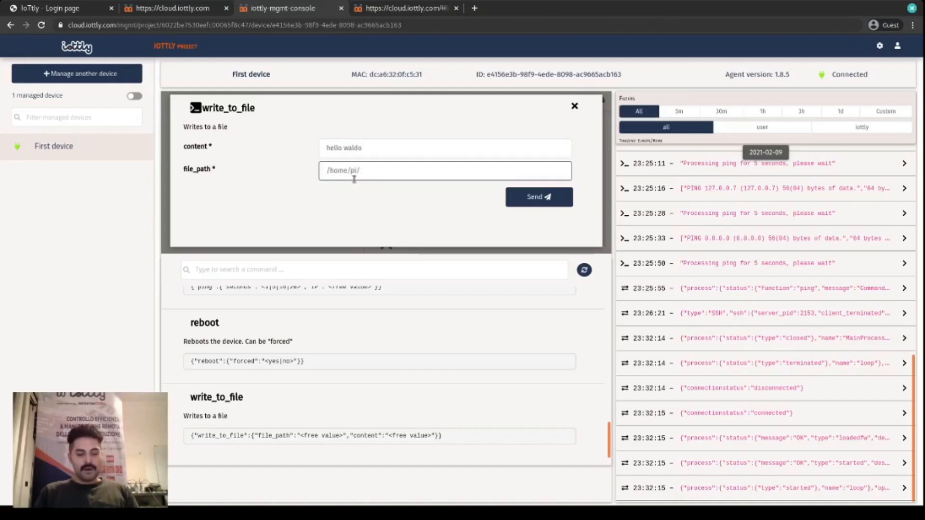
type("bar.txt")
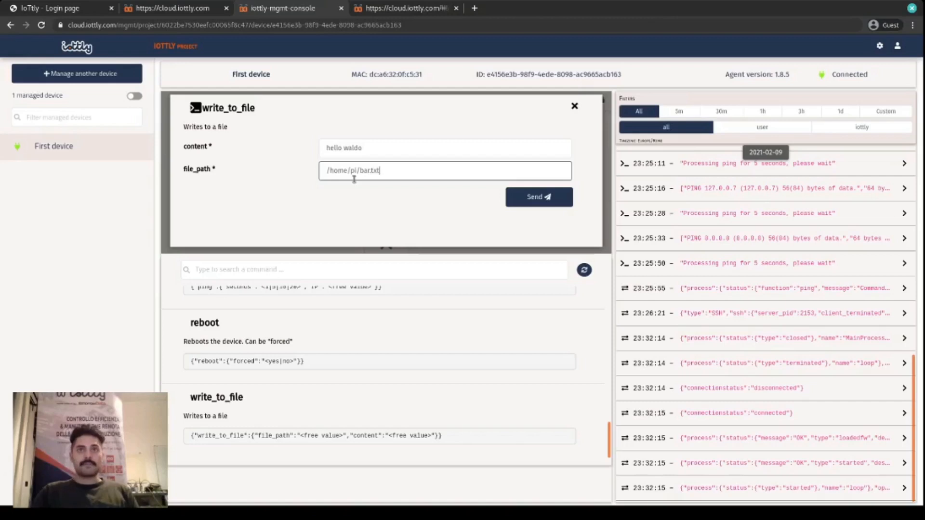
left_click(537, 197)
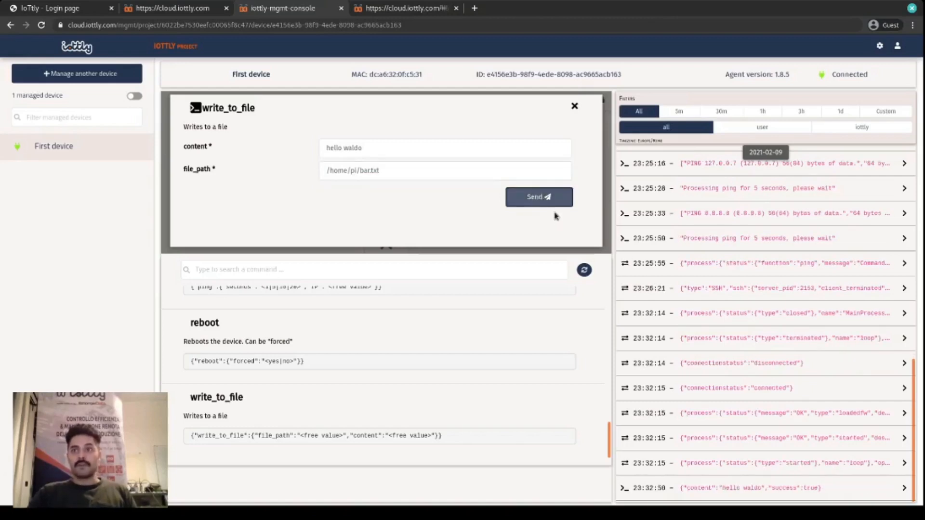
left_click(731, 487)
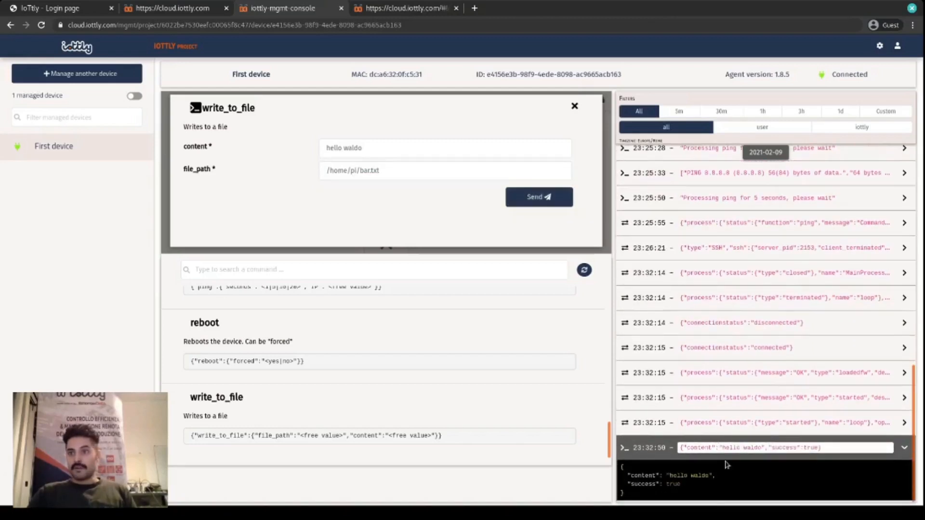
- List the home directory in the Raspberry Pi terminal window and print bar.txt with cat, moving the window away when done
left_click_drag(922, 212, 593, 201)
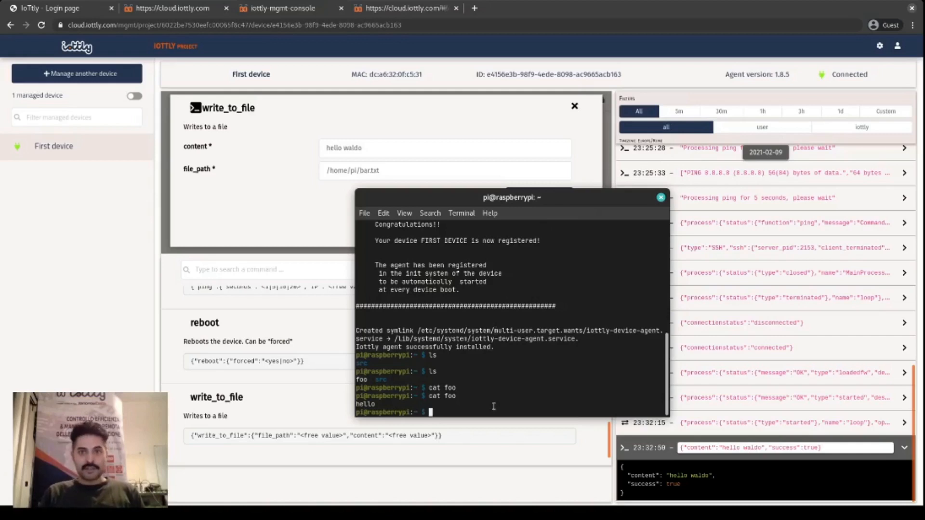
type("ls")
key("Return")
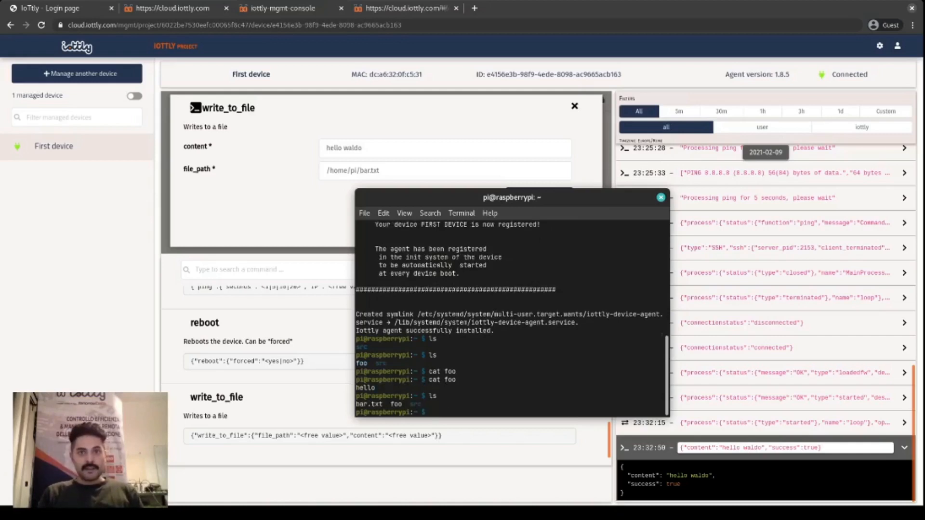
type("ca")
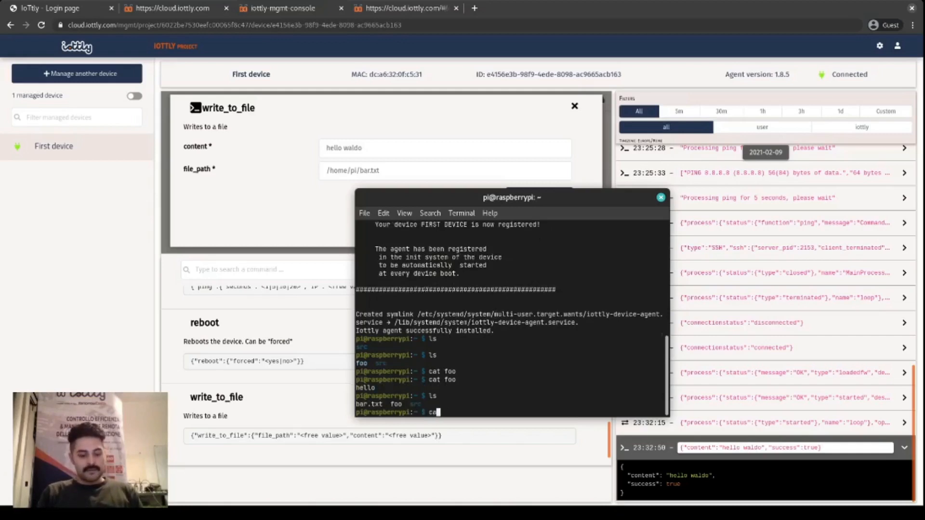
type("t bar.txt")
key("Return")
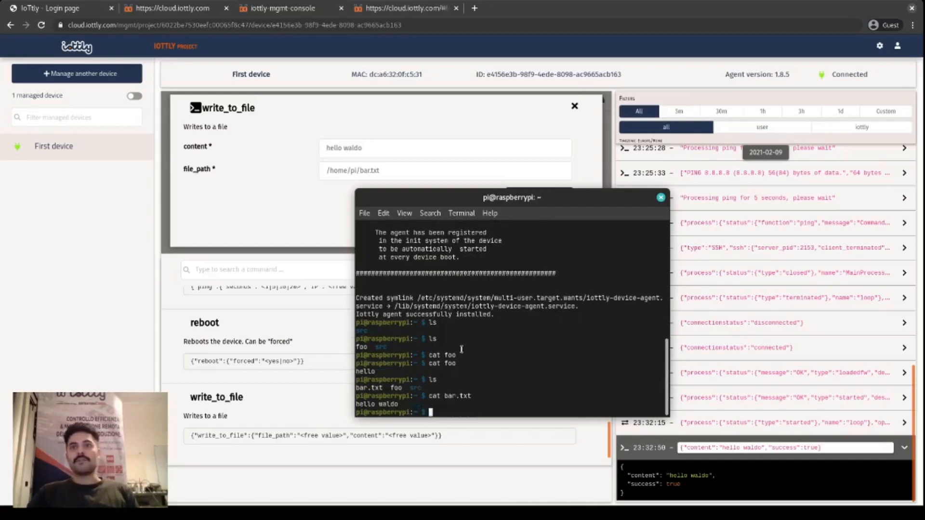
left_click_drag(550, 198, 924, 139)
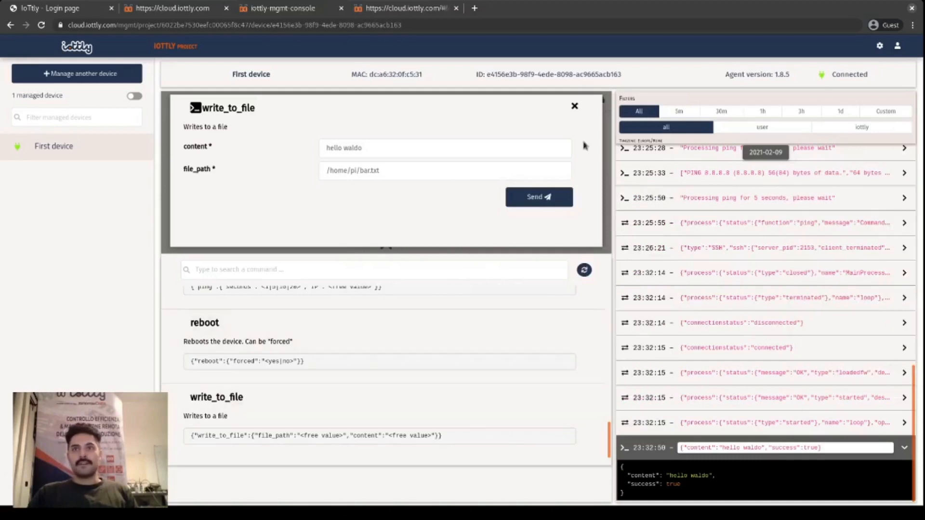
- Close the write_to_file form and open a new SSH session to First device, running ls and cat bar.txt in it
left_click(574, 106)
left_click(376, 244)
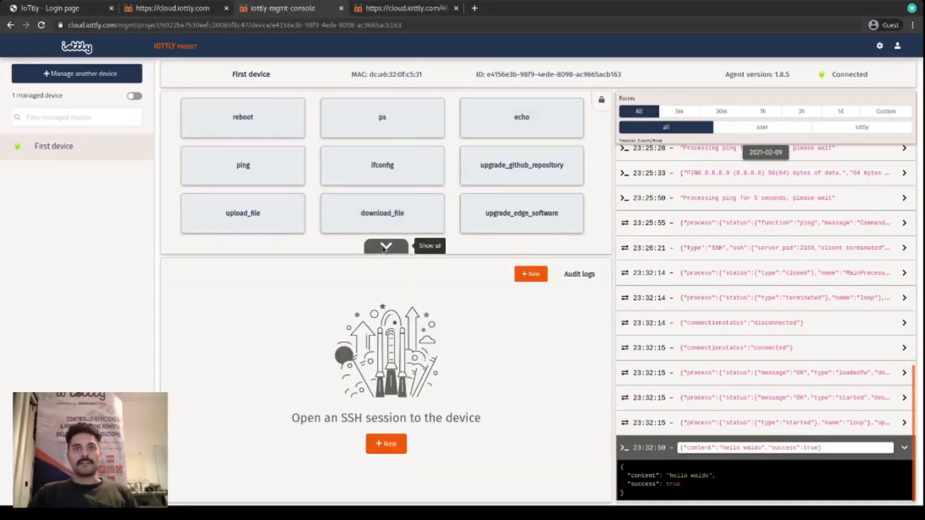
left_click(527, 272)
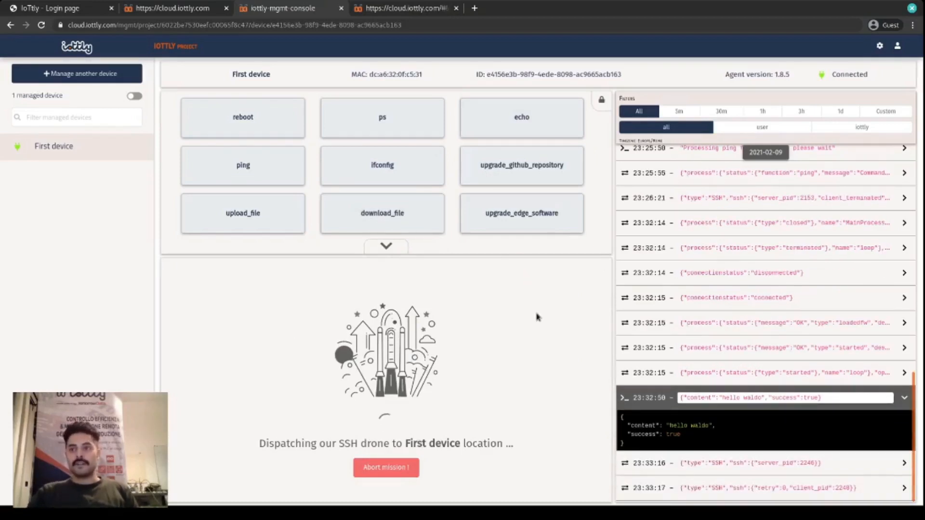
type("ls")
key("Return")
type("cat bar.txt")
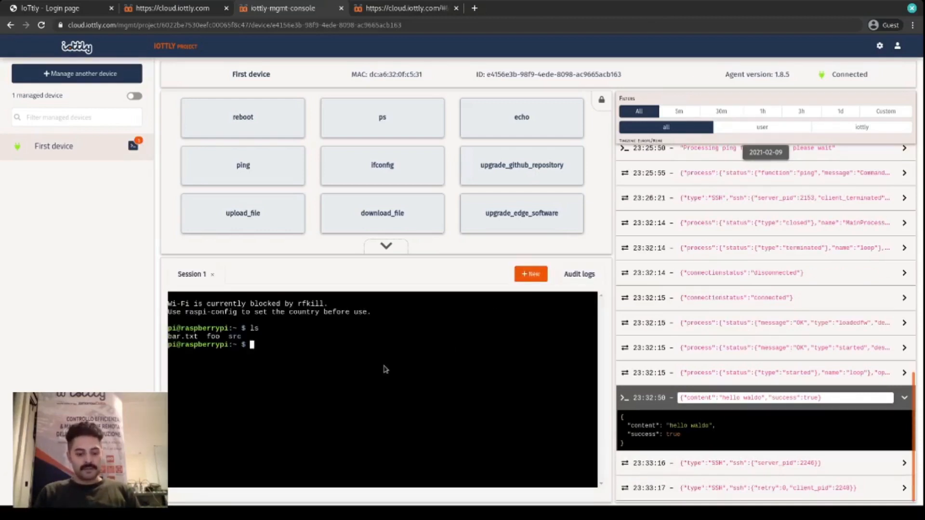
key("Return")
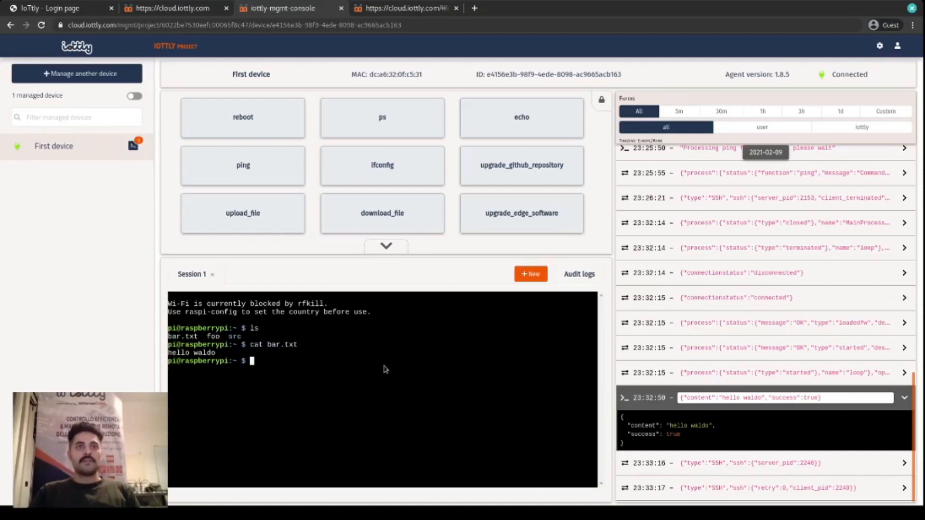
- Create a new management command named read_file with the description "Reads from a file"
left_click(431, 9)
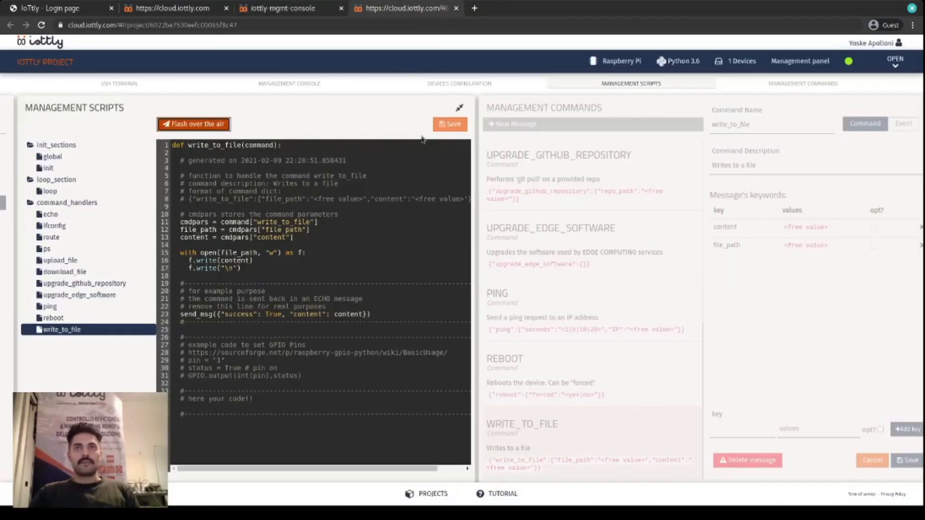
left_click(725, 254)
left_click(207, 125)
left_click(292, 126)
type("read_file")
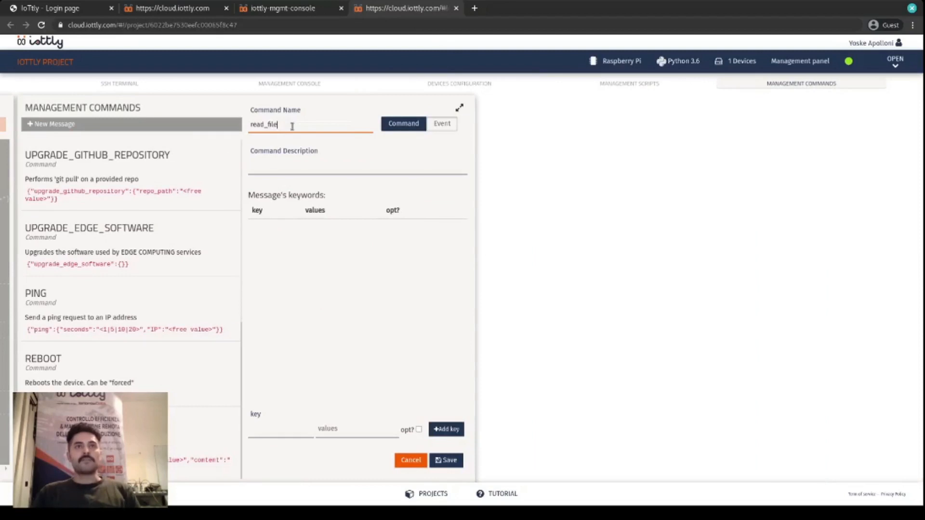
left_click(323, 167)
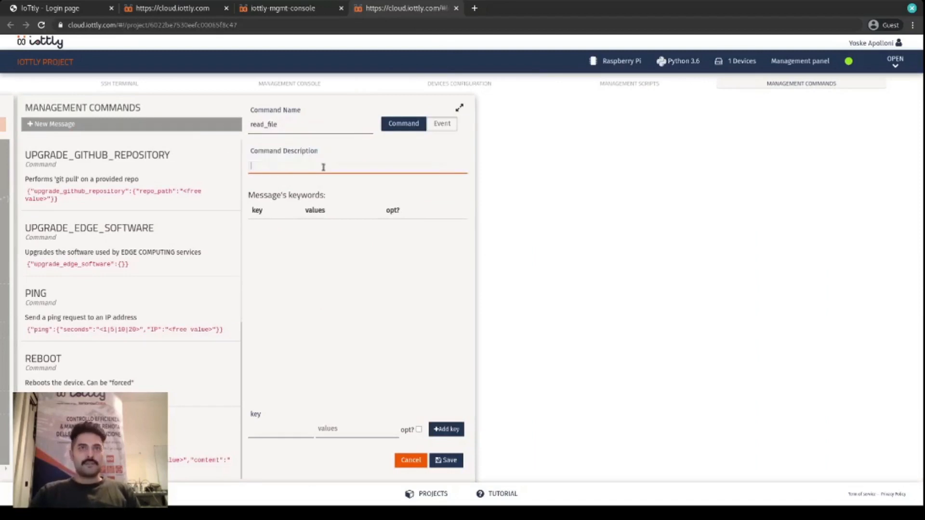
type("Reads from a file")
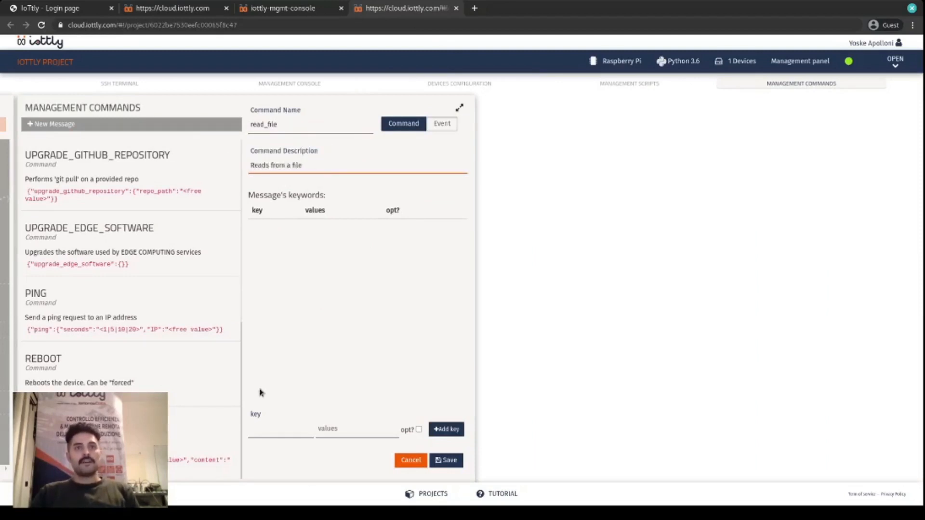
- Add the key file_path without preset values to the read_file command and save the command
left_click(282, 433)
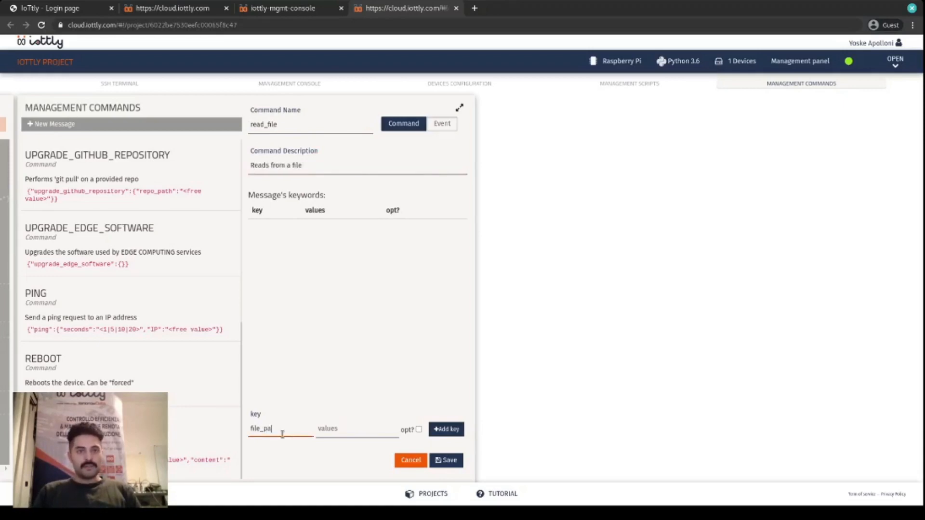
type("file_path")
left_click(446, 428)
left_click(449, 461)
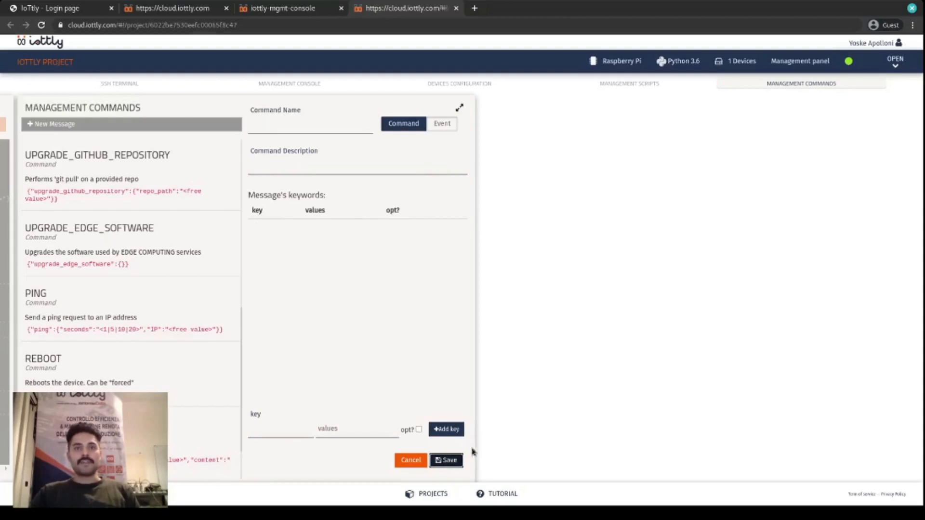
scroll(147, 290, "down", 2)
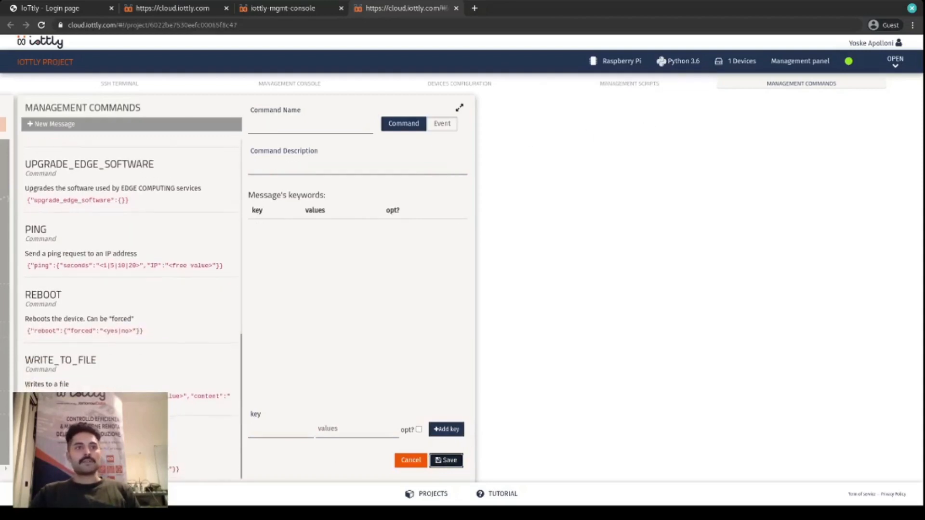
- In the read_file handler script, cut the cmdpars line and delete all template comments, keeping only the function header and the send_msg call
left_click(639, 81)
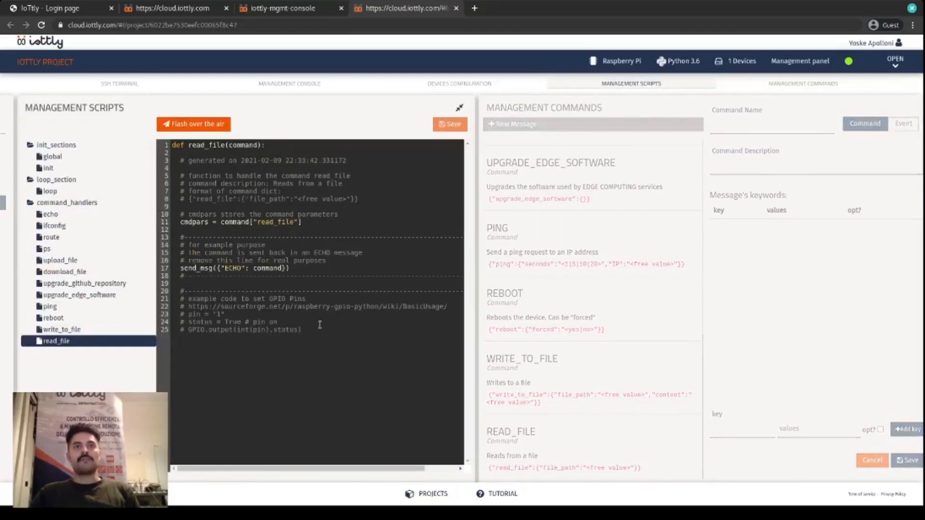
left_click(347, 224)
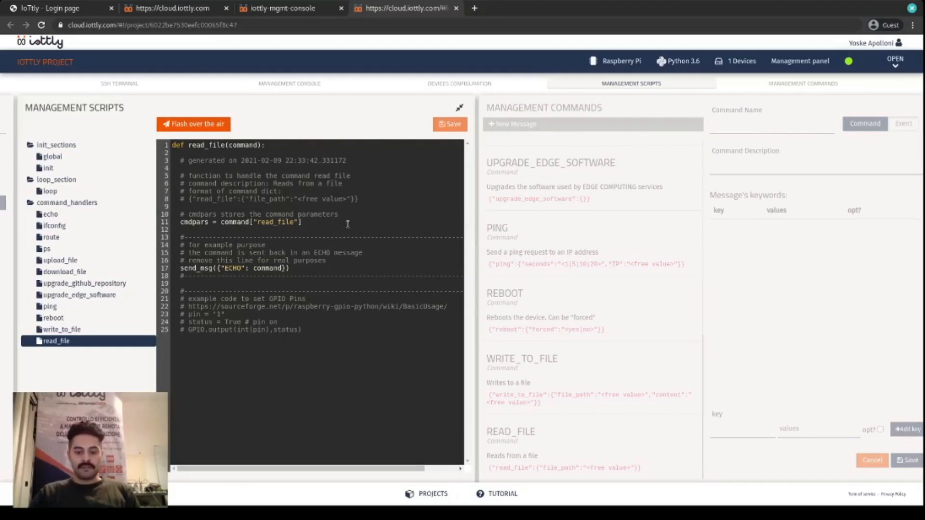
key("shift+Home")
key("ctrl+c")
key("BackSpace")
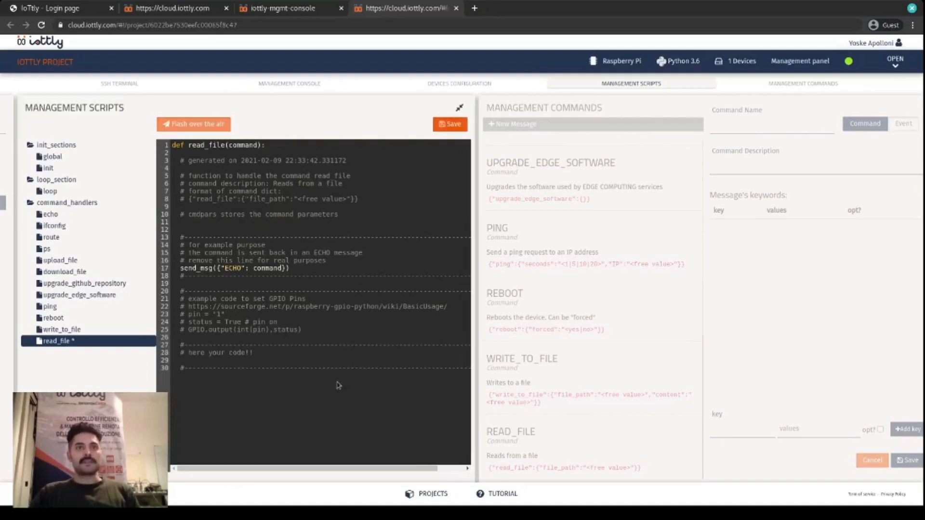
left_click_drag(414, 368, 181, 162)
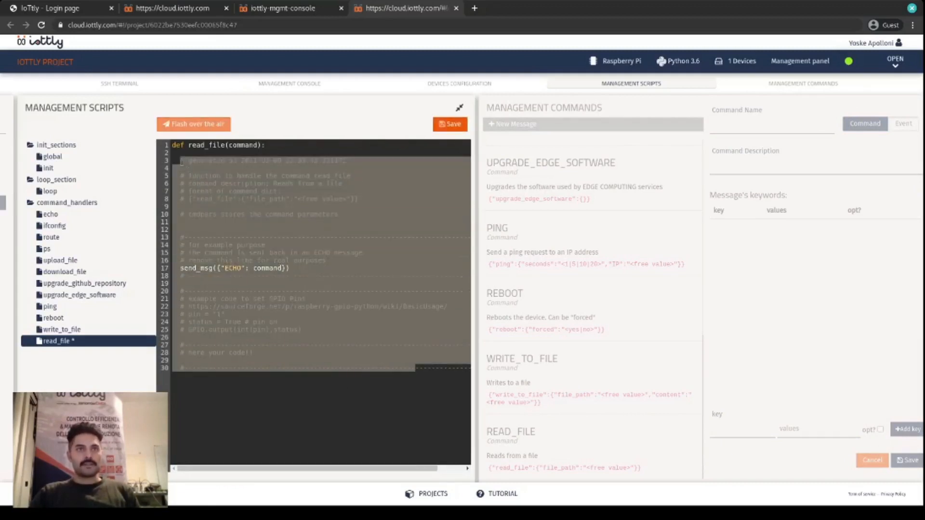
double_click(183, 269)
left_click_drag(356, 258, 330, 259)
key("BackSpace")
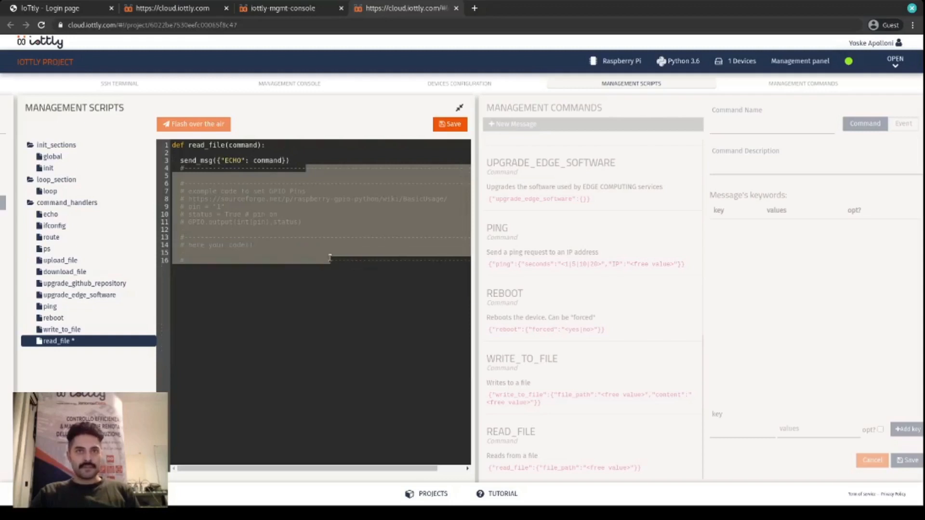
key("BackSpace")
- Paste the cmdpars = command["read_file"] line directly below the read_file function header
left_click(305, 145)
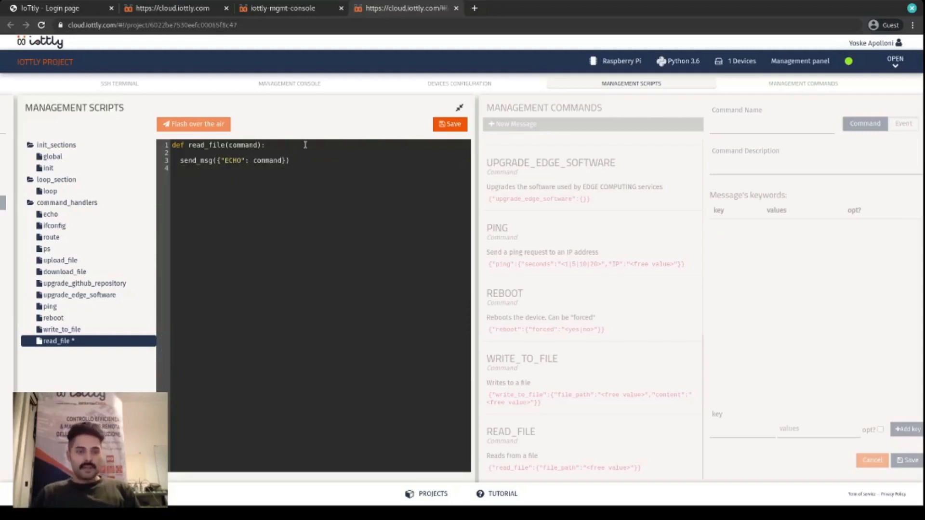
key("Return")
key("ctrl+v")
key("Return")
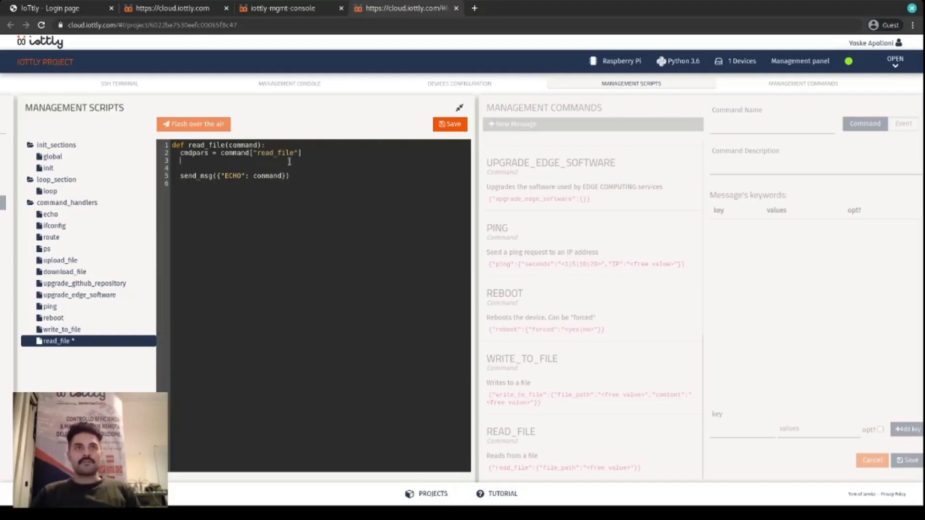
- Add the line file_path = cmdpars["file_path"] below the cmdpars assignment
type("file_p[ath")
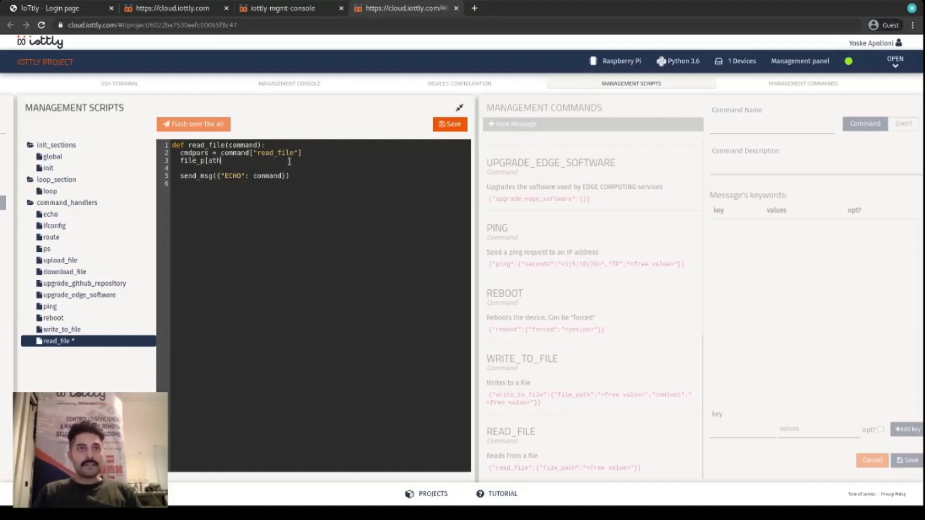
key("BackSpace")
key("BackSpace")
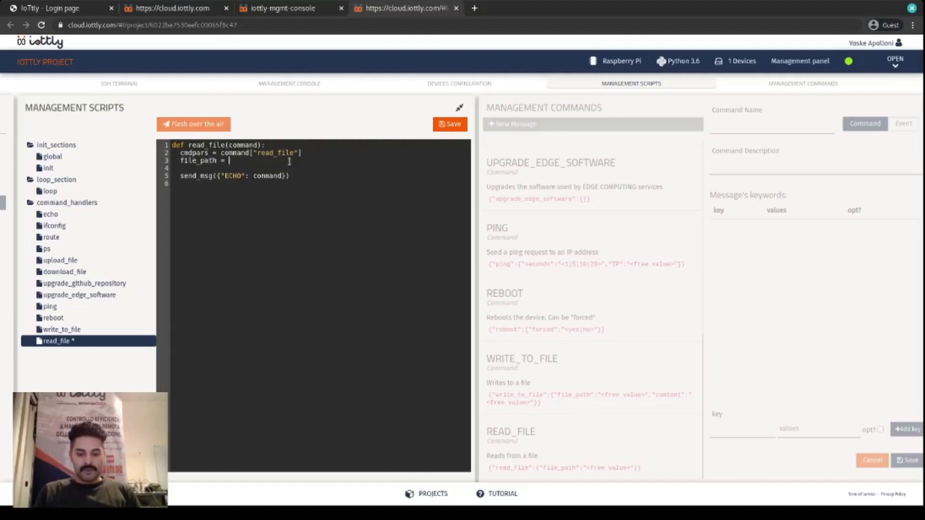
type("ath = cmdpars[\"file_path")
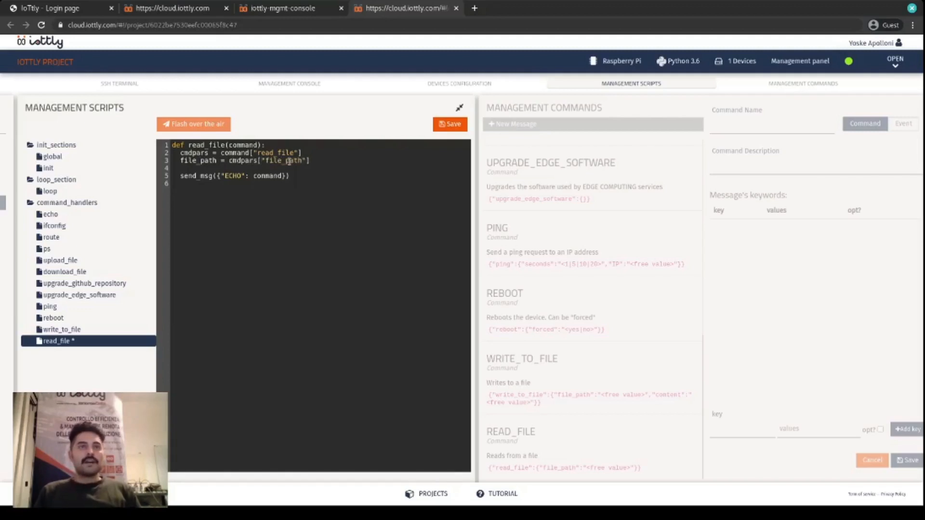
- Below the file_path assignment, add a block `with open(file_path) as f:` containing `content = f.read()`
key("Return")
key("Return")
type("with")
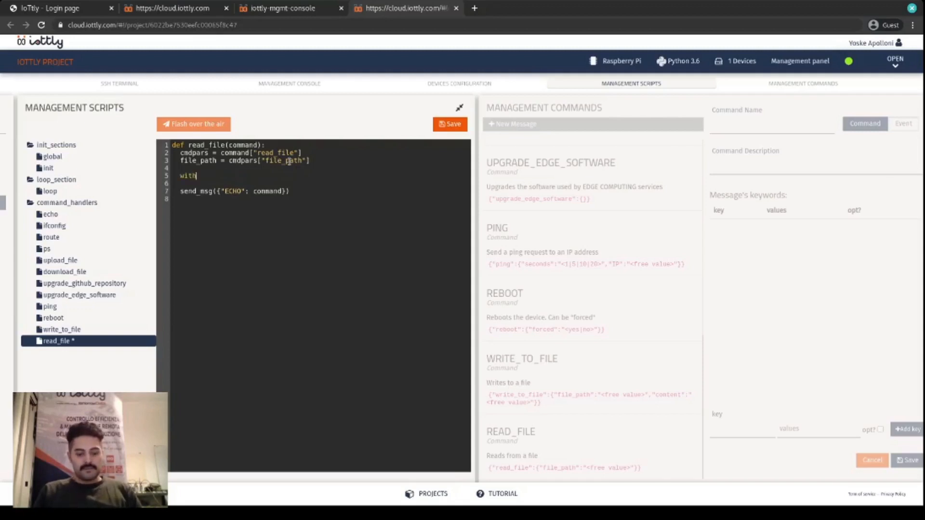
type(" open(file_path")
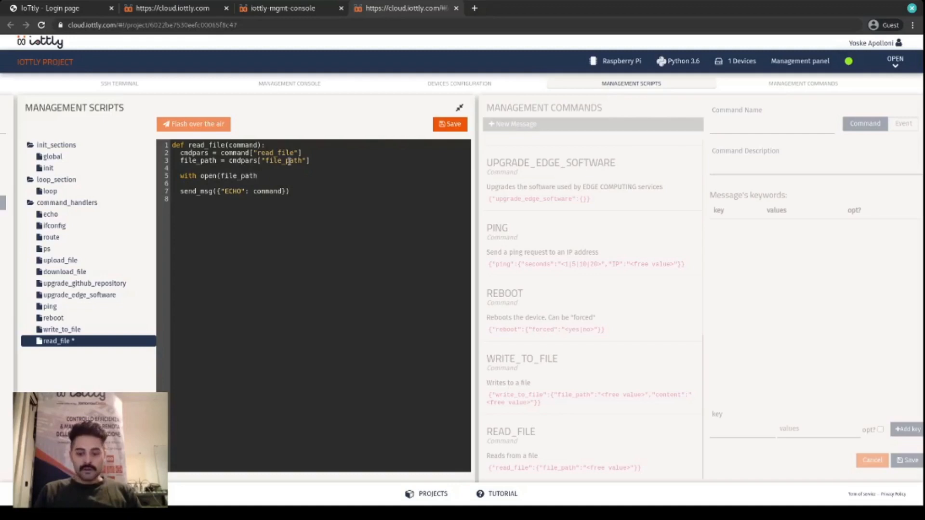
type(") as f:")
key("Return")
type("f.read(")
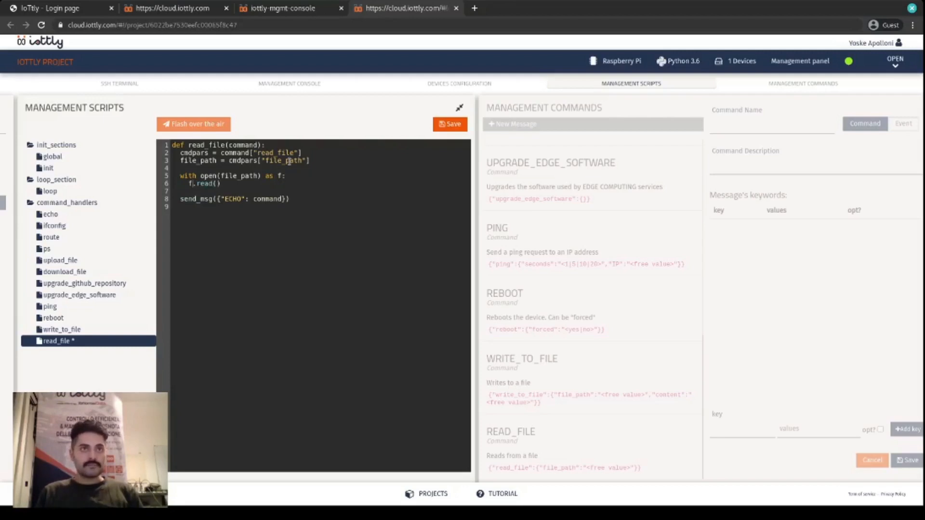
type("content =")
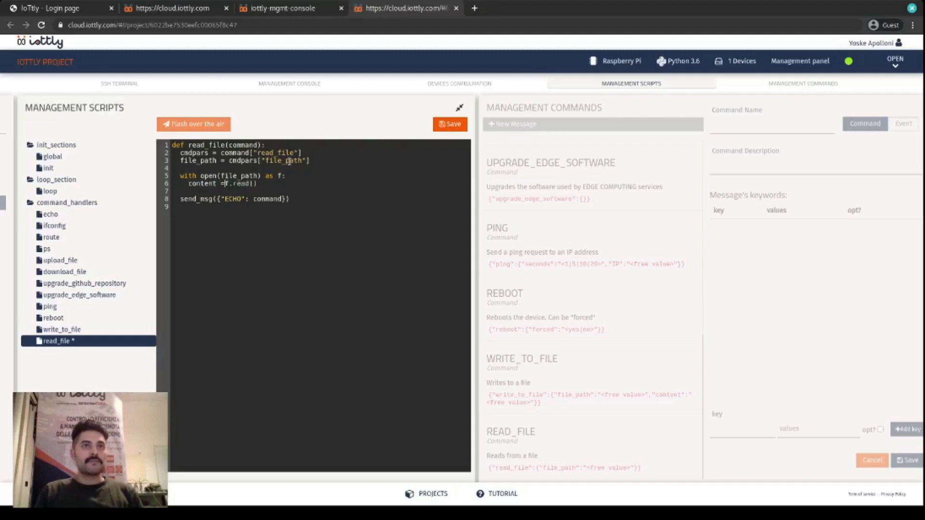
- Change the send_msg payload in the read_file handler to {"success": True, "content": content}
key("ctrl+shift+Right")
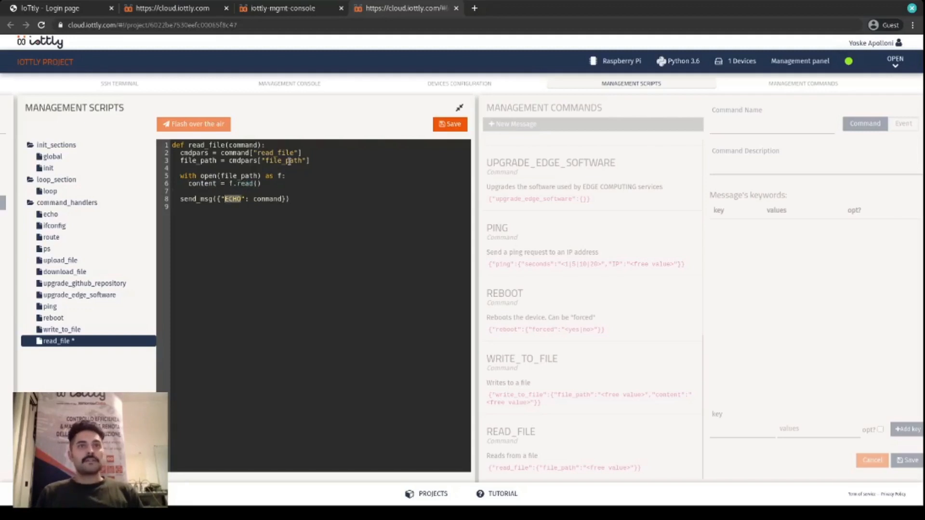
type("success")
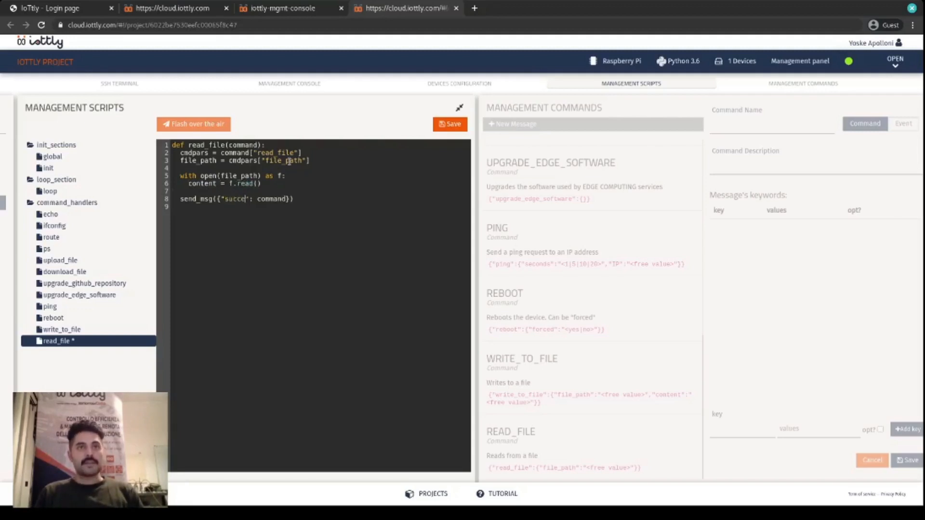
key("ctrl+shift+Right")
type("True, \"content")
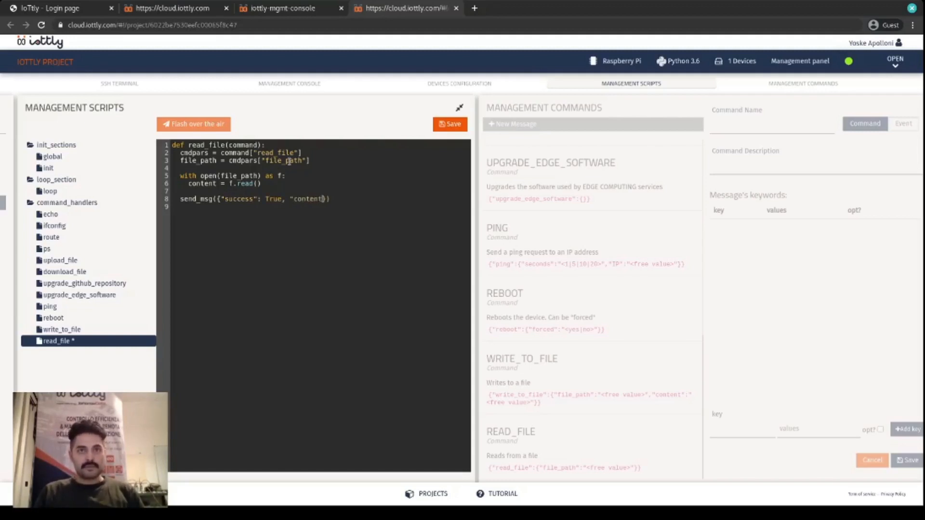
type("\": content")
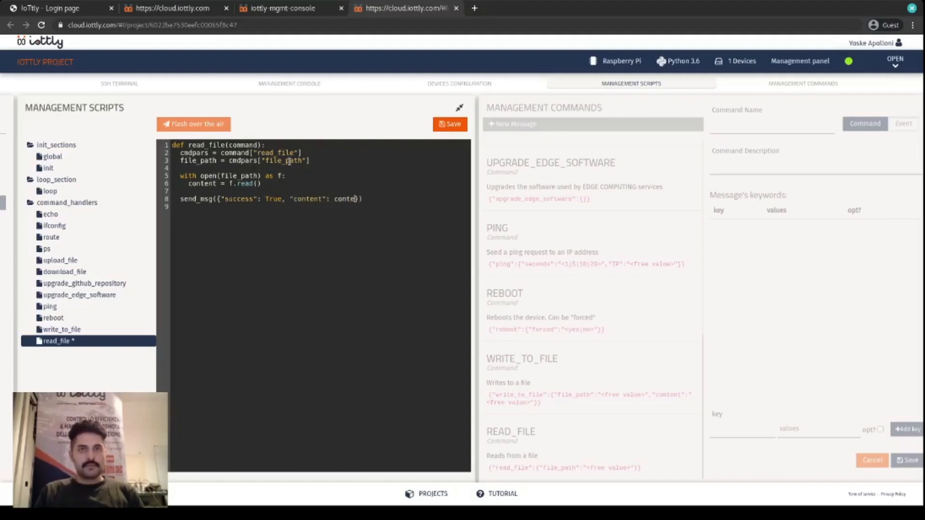
- Save the read_file script and flash the management scripts over the air to First device, closing the deployment dialog
left_click(450, 124)
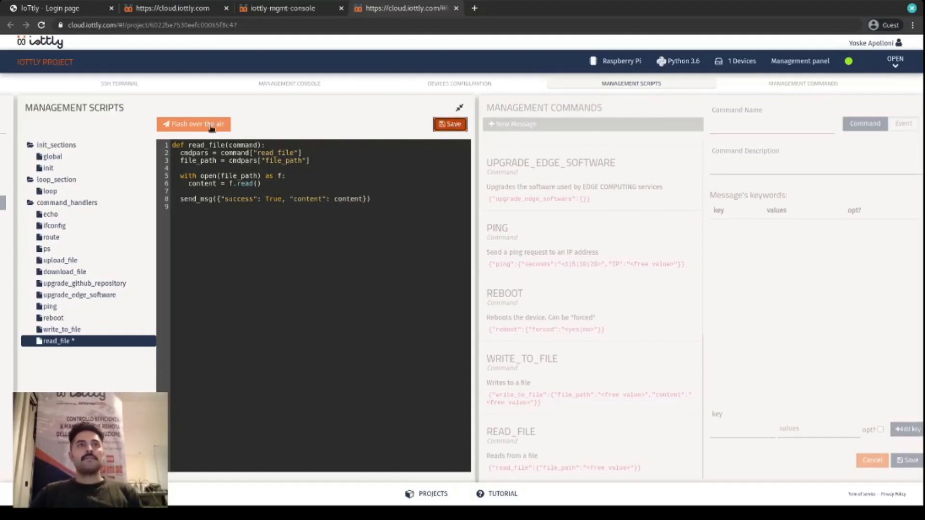
left_click(203, 123)
left_click(617, 167)
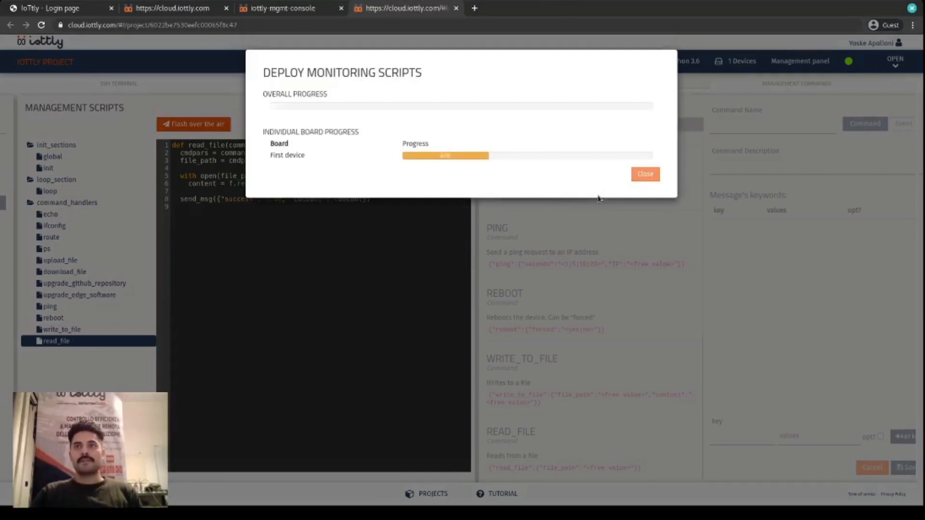
left_click(643, 174)
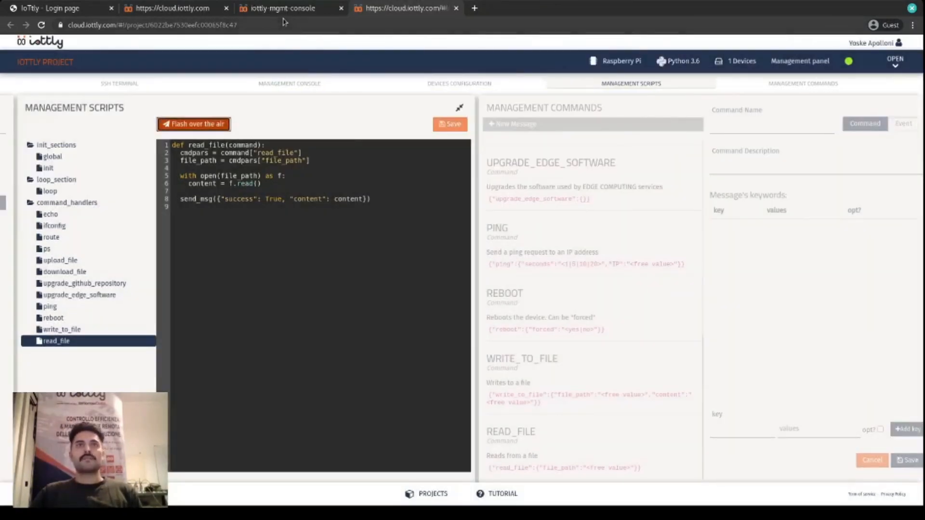
- In the iottly management console, close SSH Session 1 and open the read_file command from the full command list
left_click(289, 13)
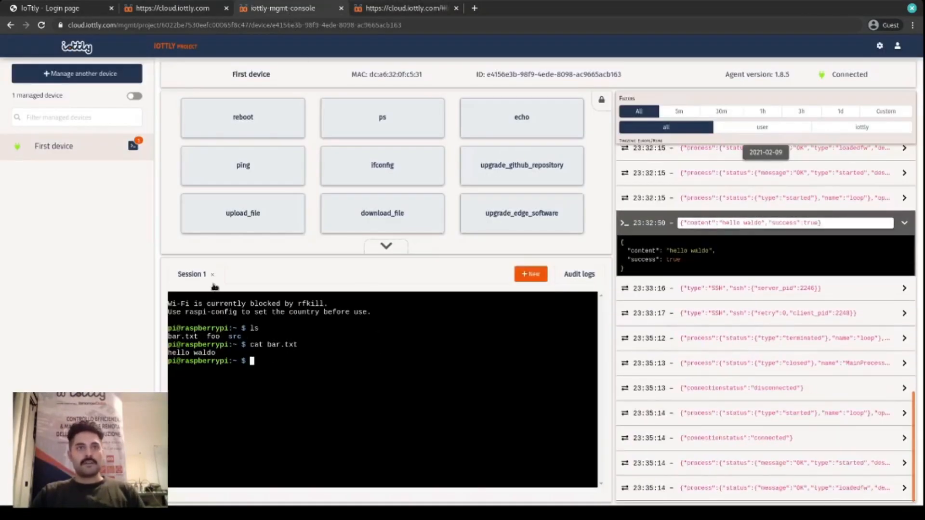
left_click(213, 276)
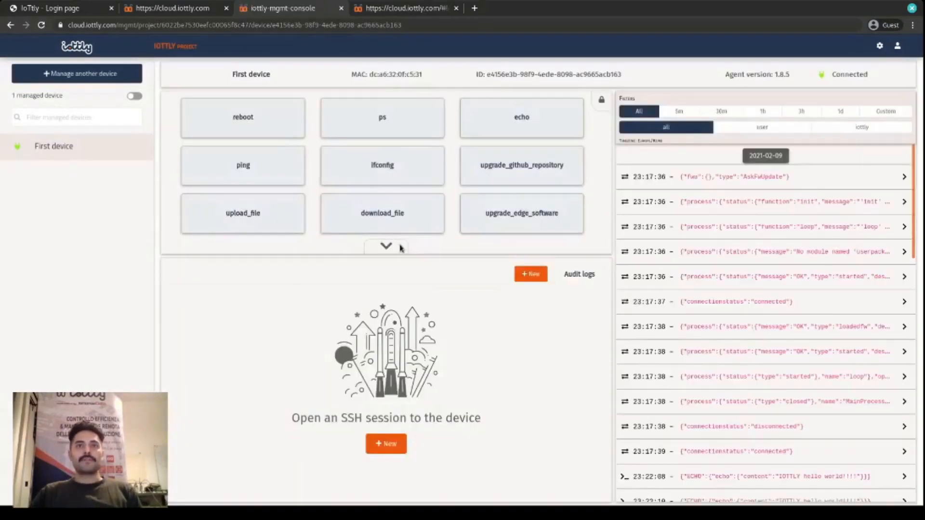
scroll(413, 346, "down", 10)
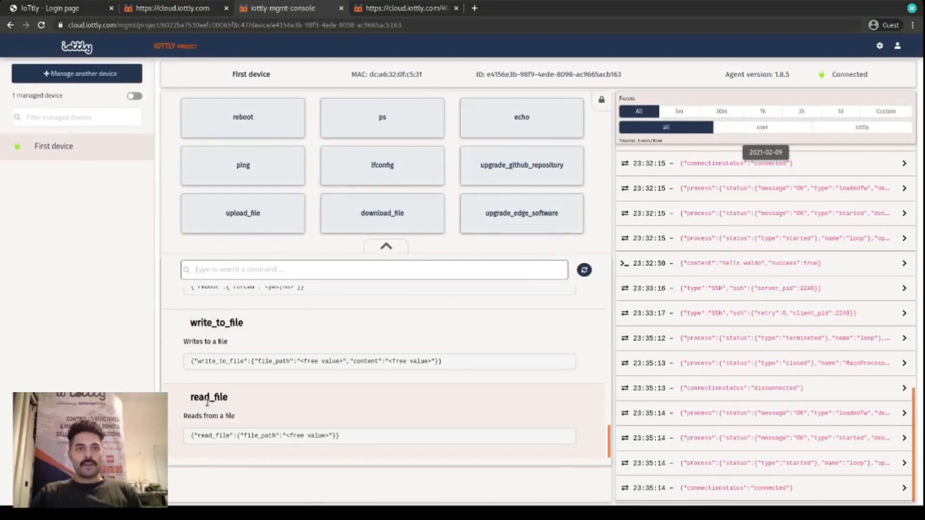
left_click(258, 433)
- Send the read_file command with file_path /home/pi/bar.txt, then close its form and collapse the command list
left_click(330, 150)
type("/home")
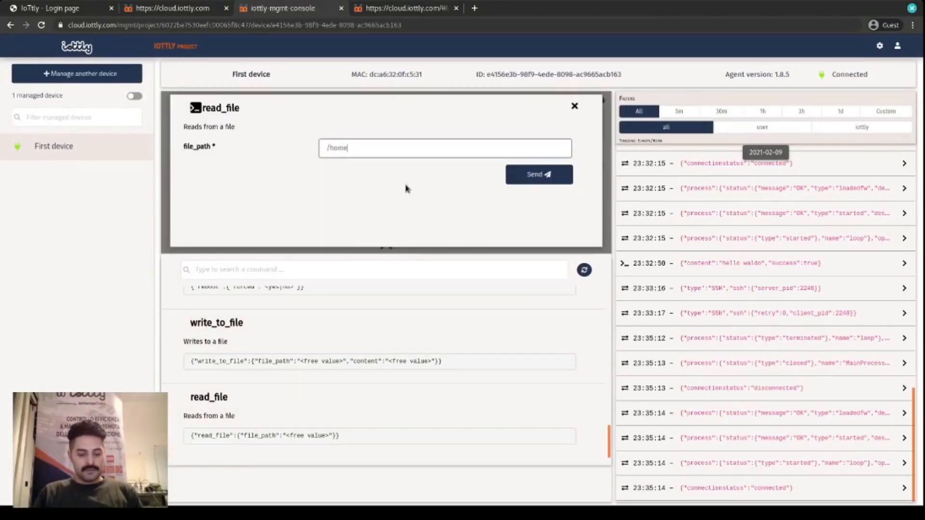
type("/pi")
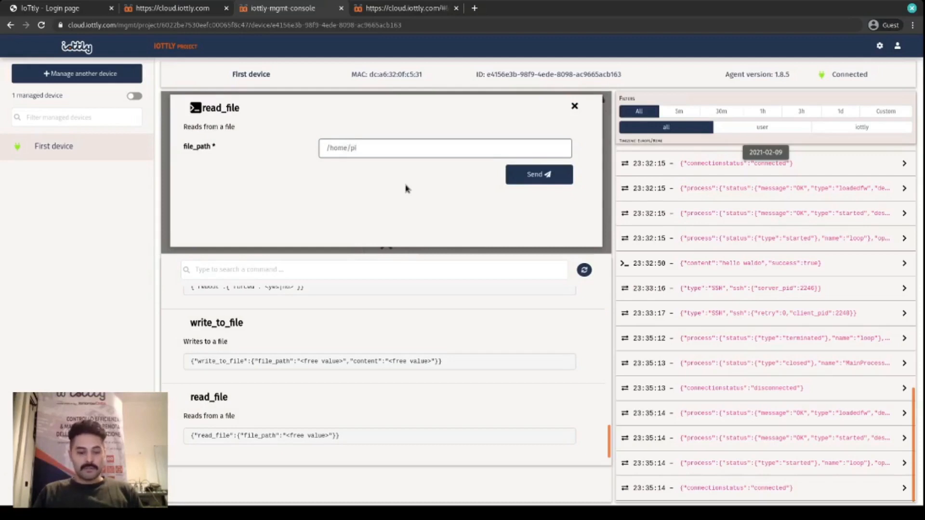
type("/bar.txt")
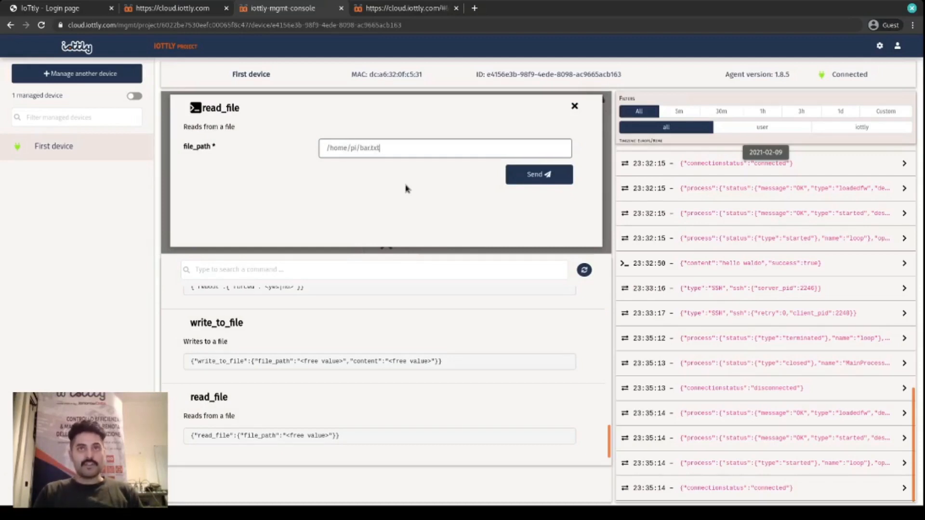
left_click(511, 180)
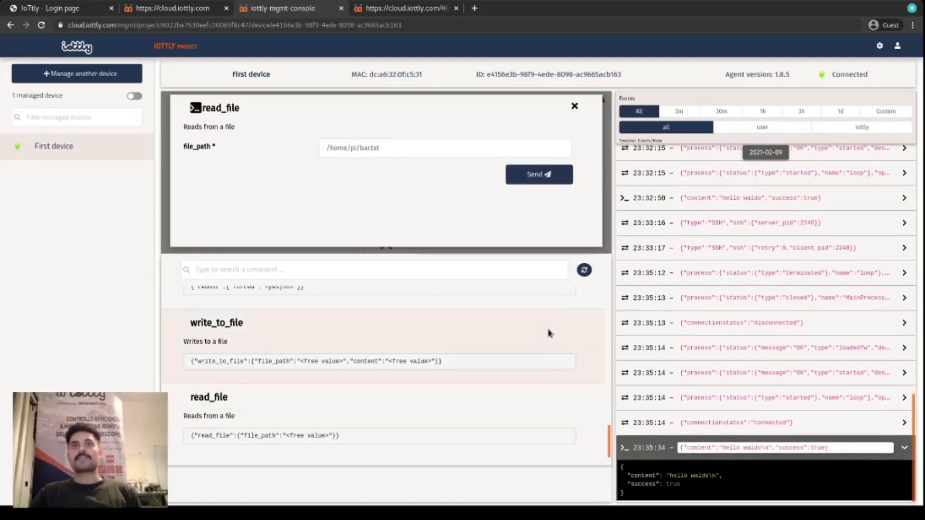
left_click(574, 107)
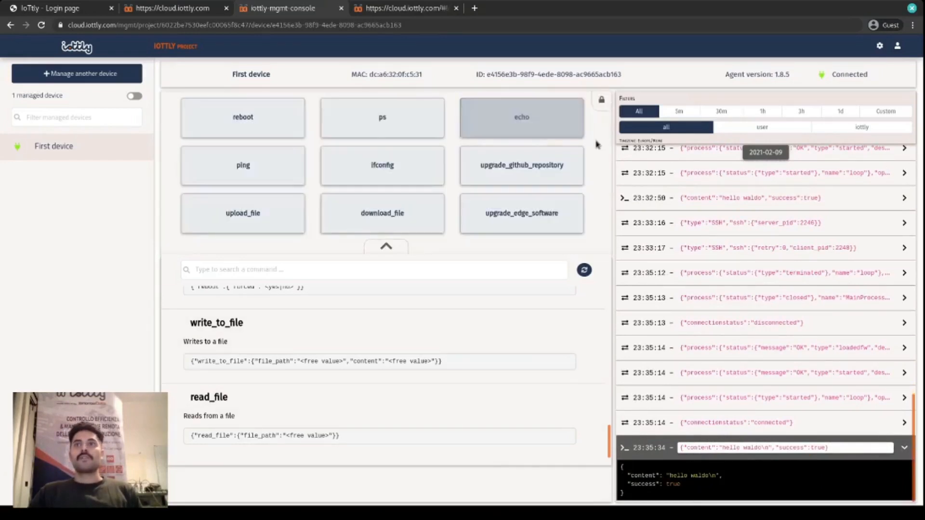
left_click(388, 246)
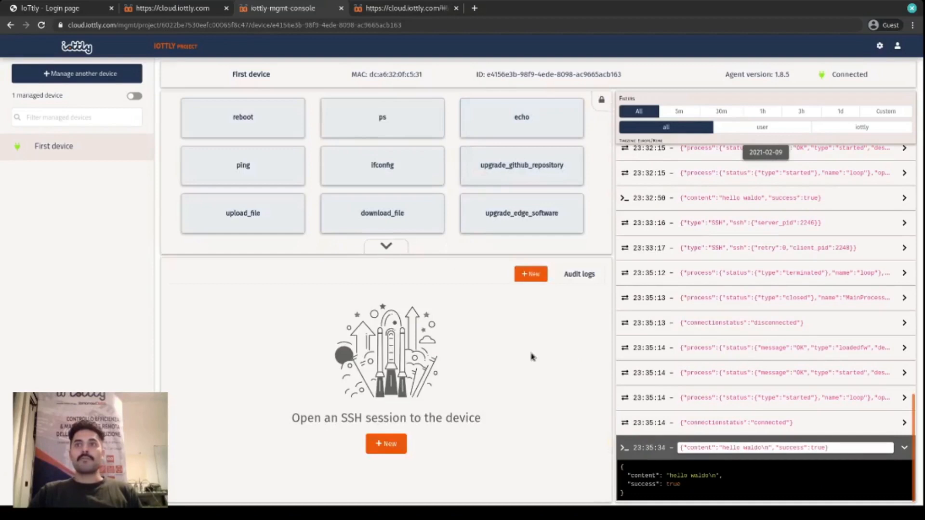